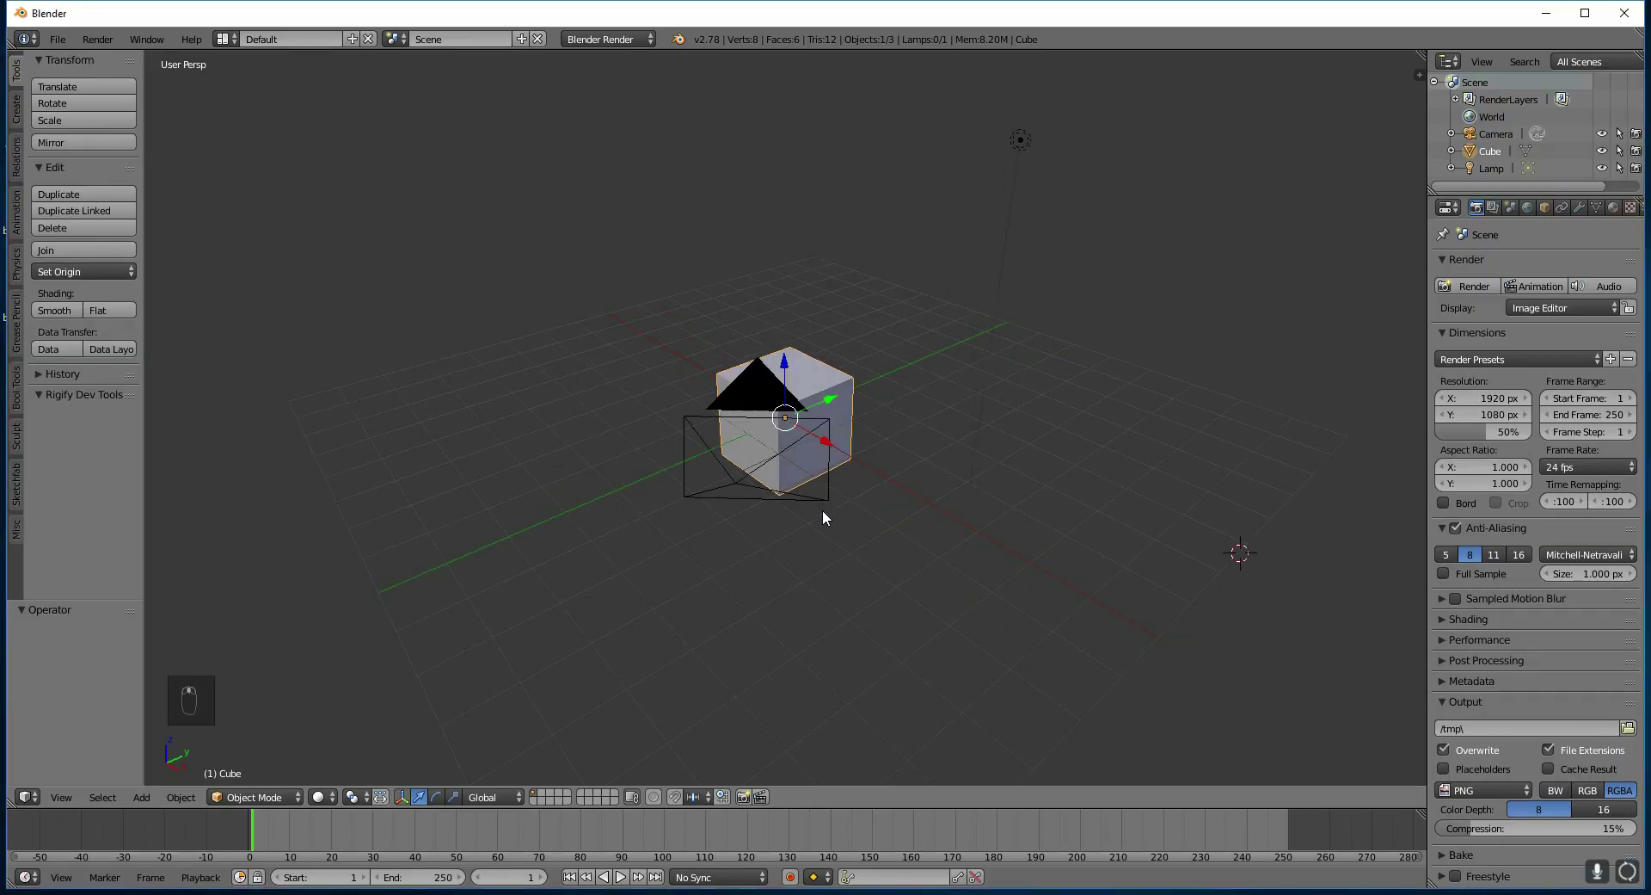
Scale the cube into a long slab by stretching it along Y and flattening it along Z
scroll(849, 525, "up", 2)
middle_click_drag(795, 538, 767, 521)
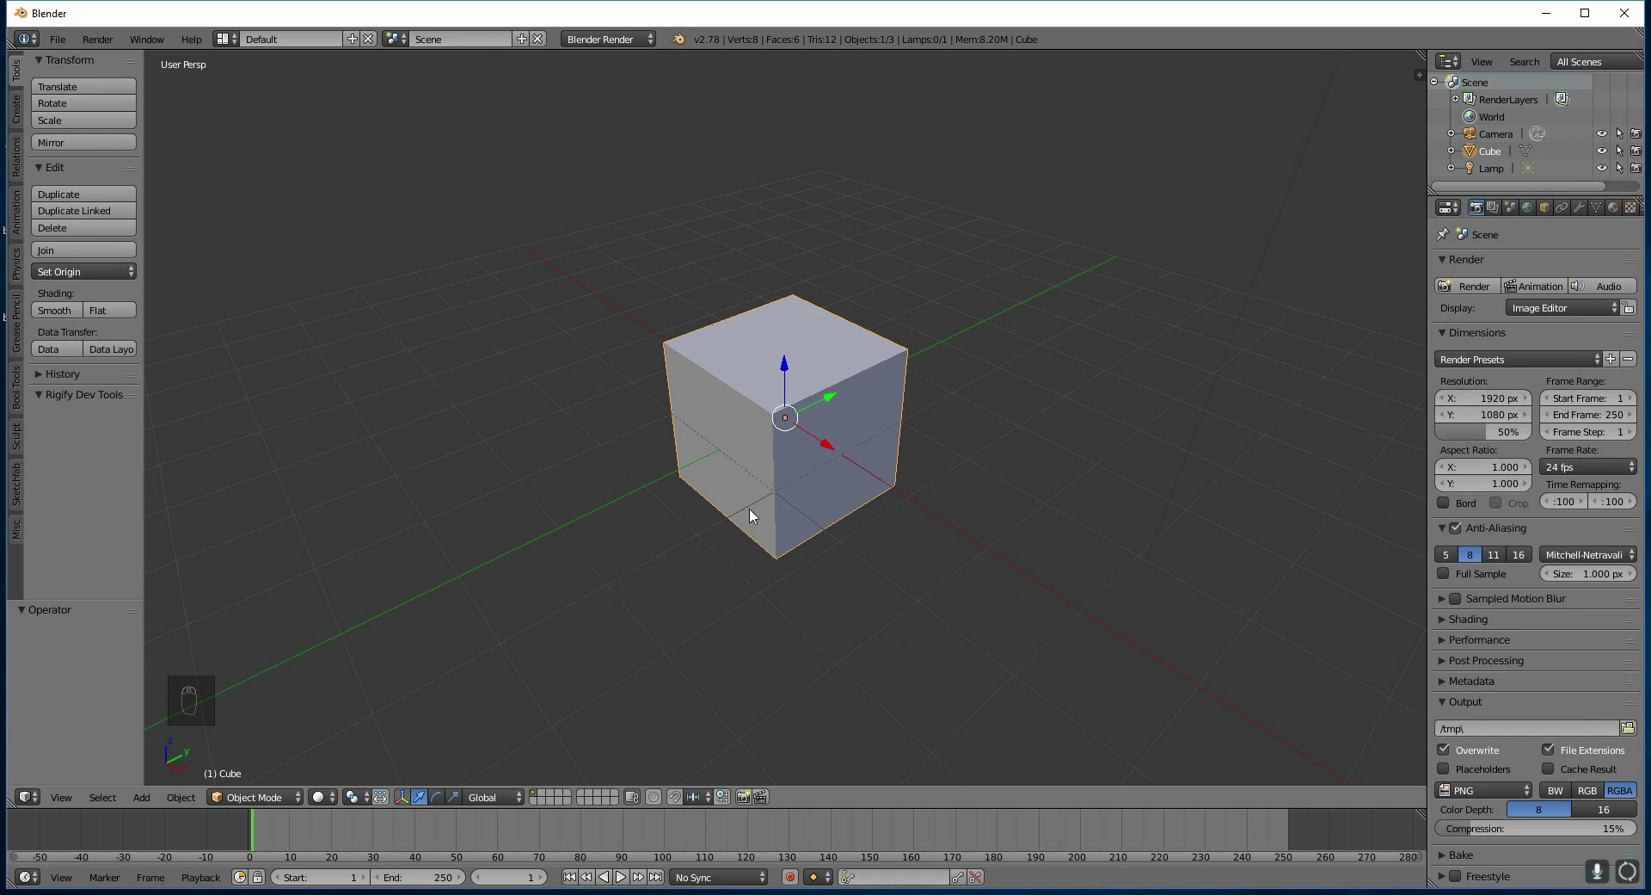
left_click(454, 797)
left_click_drag(831, 395, 873, 364)
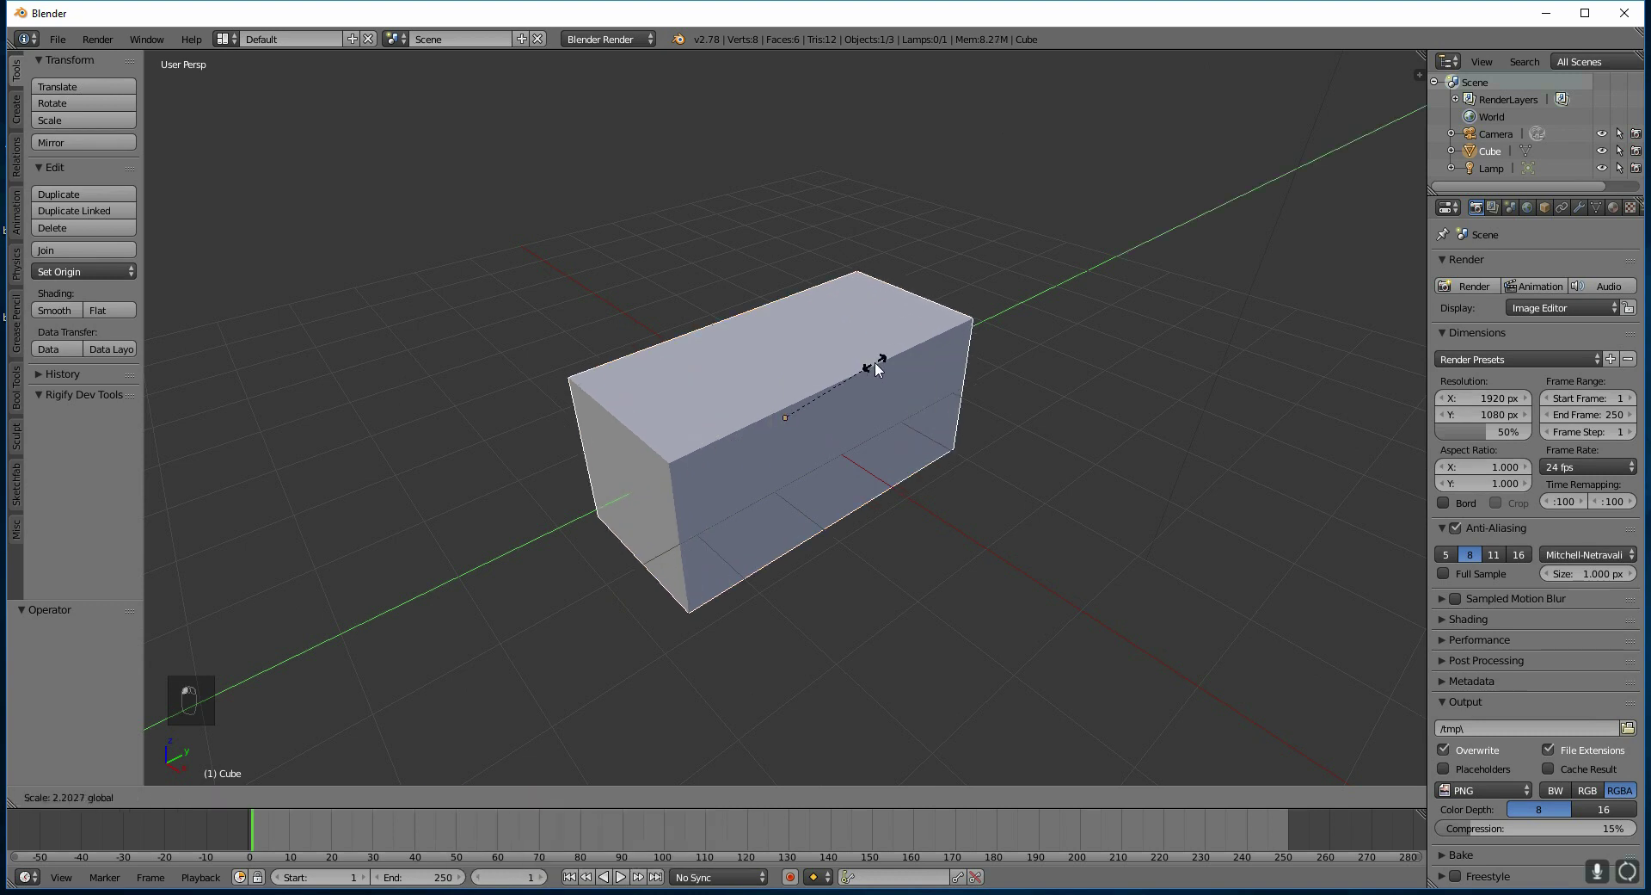
left_click_drag(835, 444, 854, 454)
left_click_drag(784, 362, 785, 391)
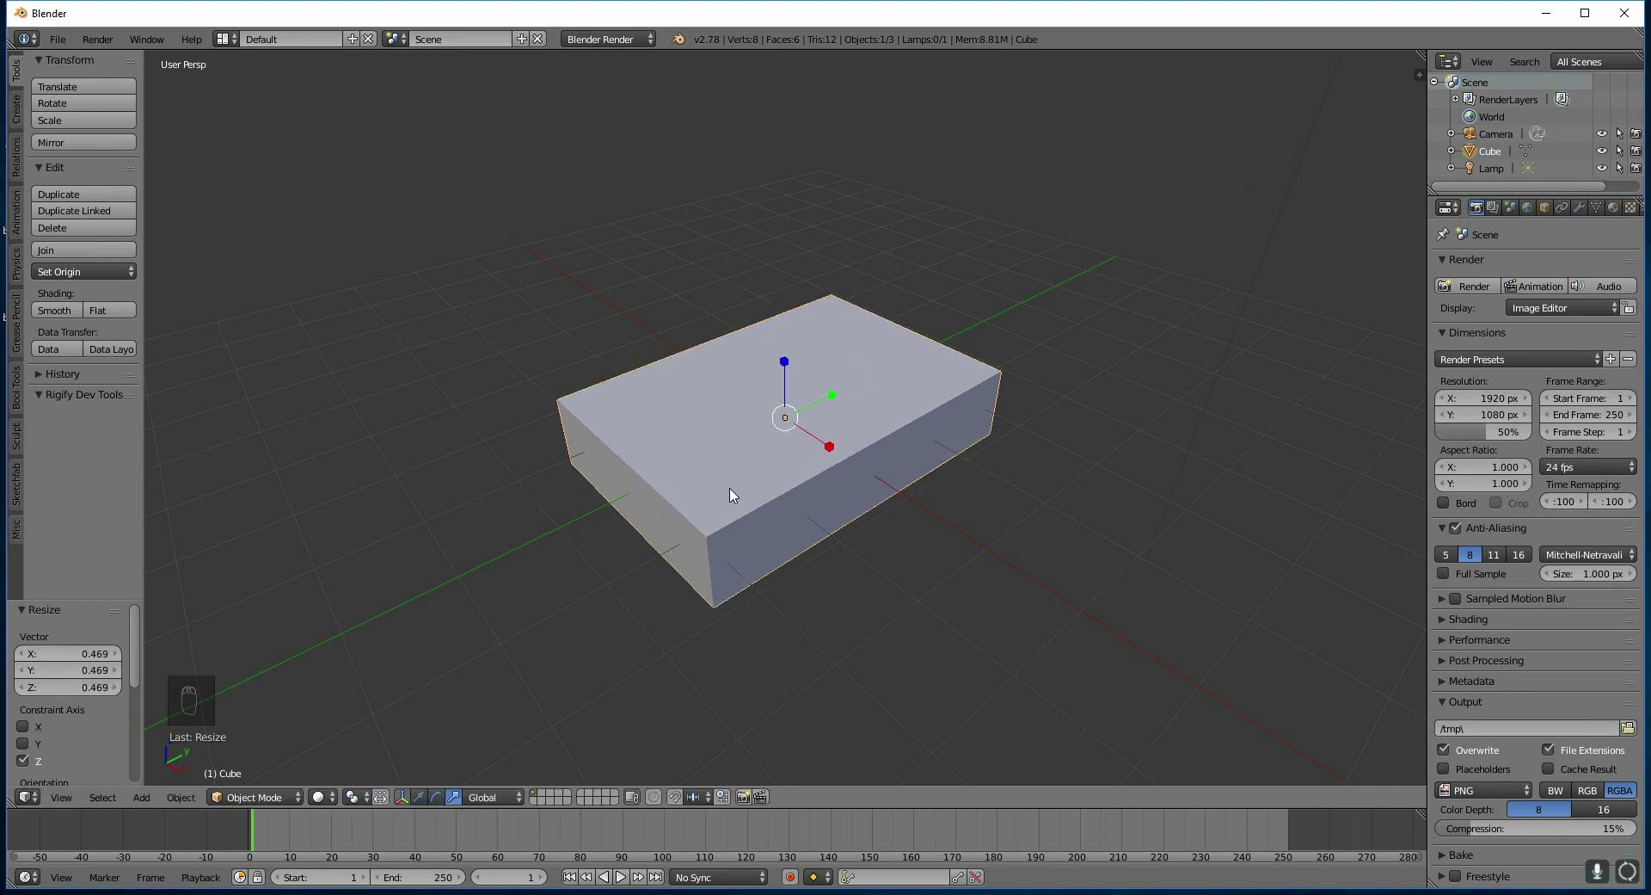
Nudge the slab to a new position, abandoning a trial rotation, and return to move arrows
key("g")
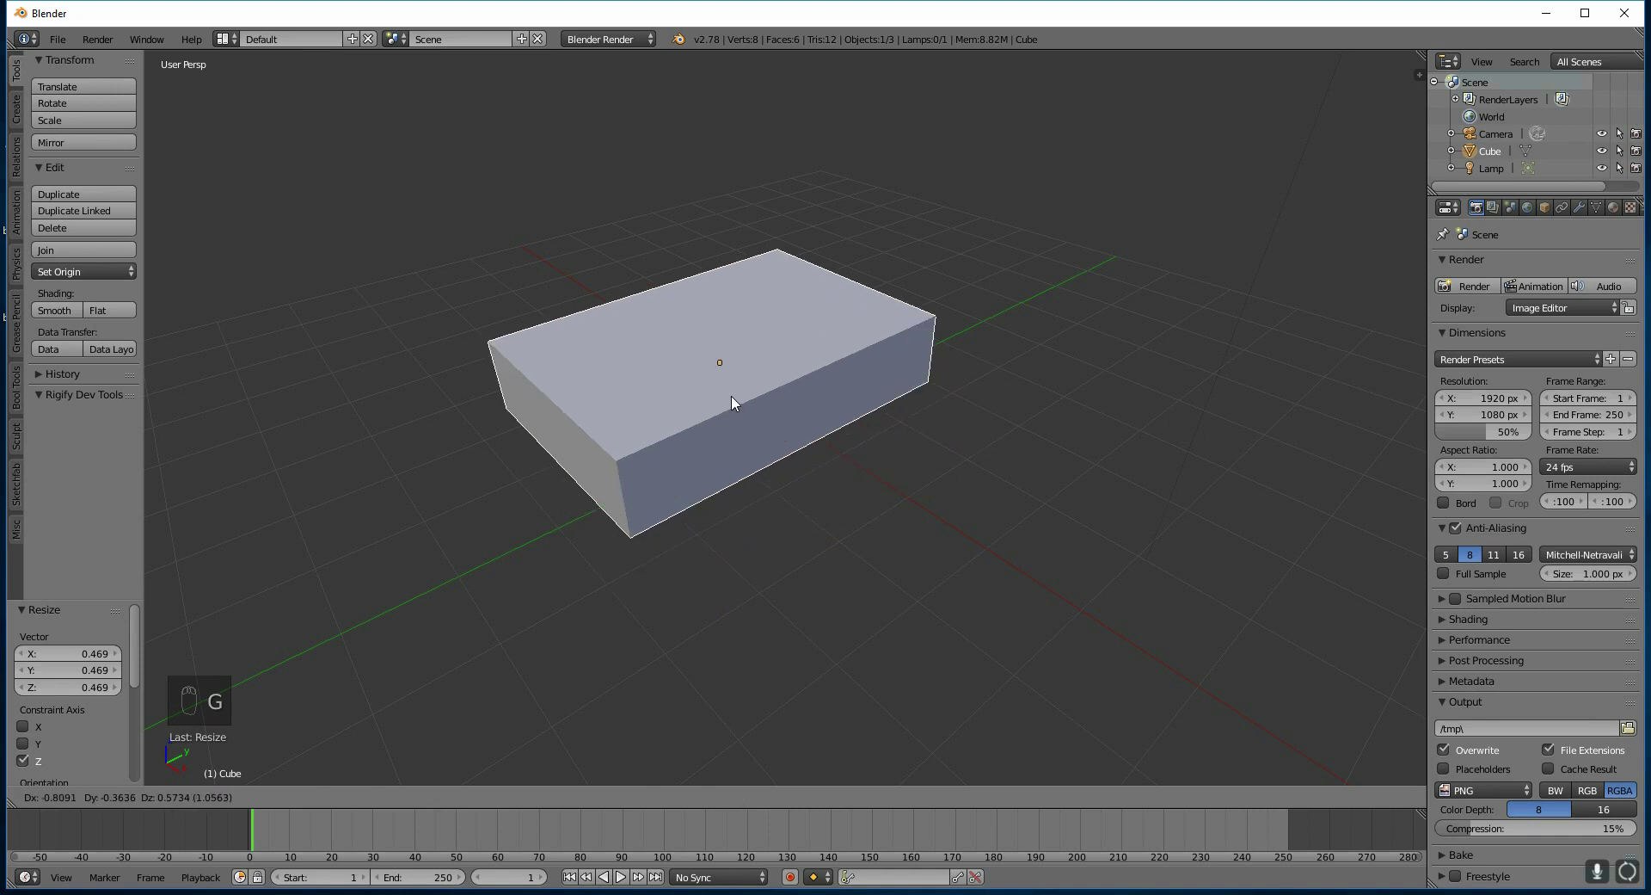
left_click(778, 459)
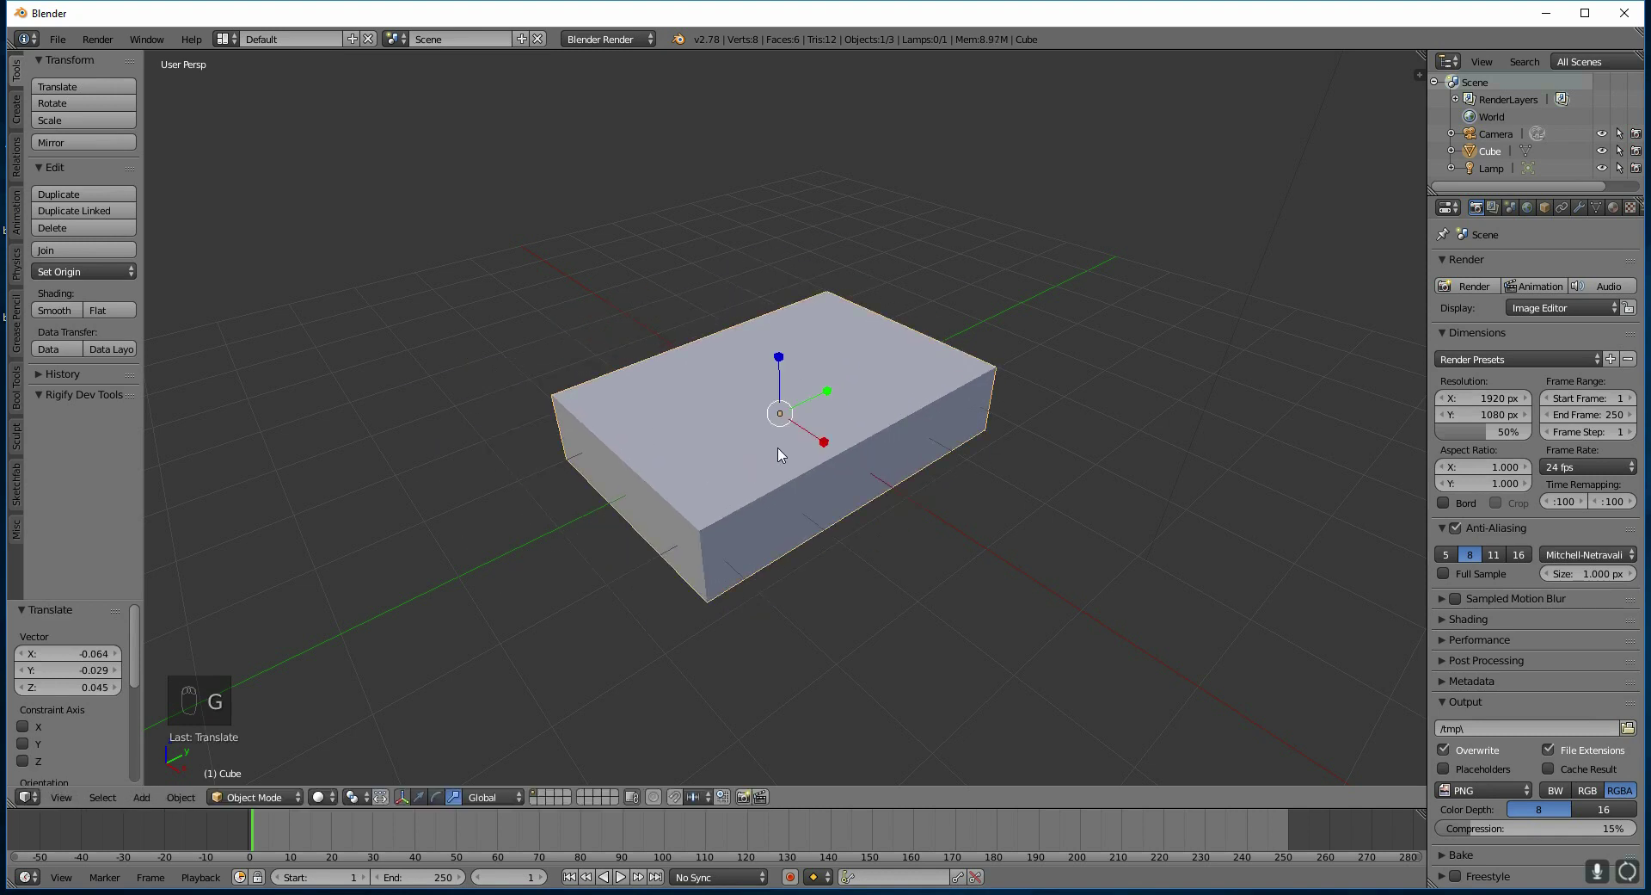
key("r")
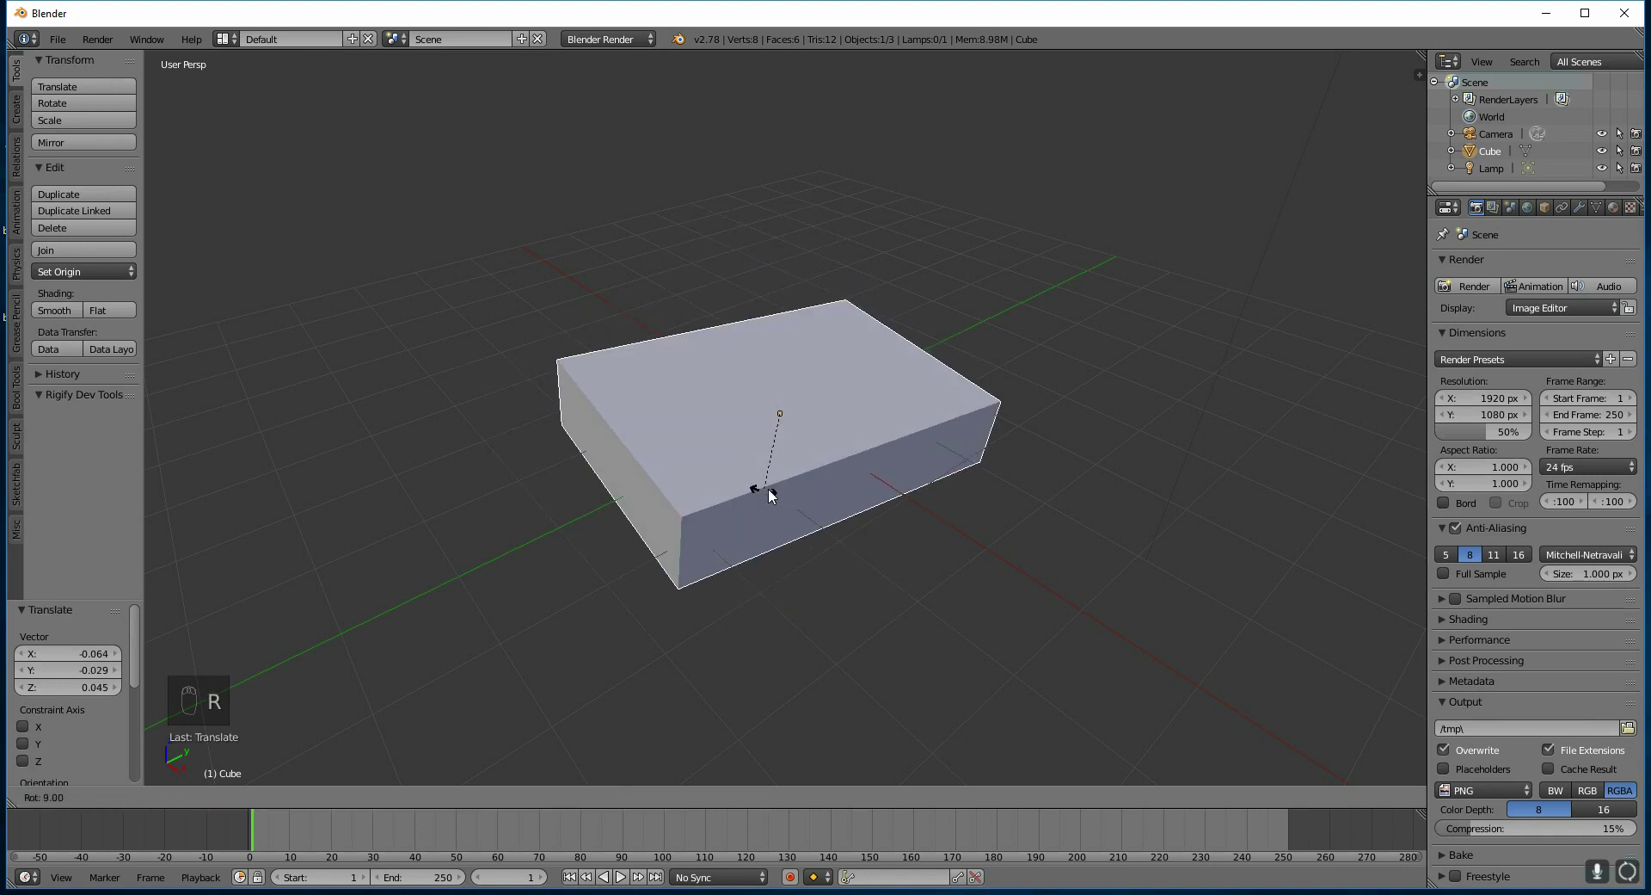
right_click(771, 488)
left_click(420, 797)
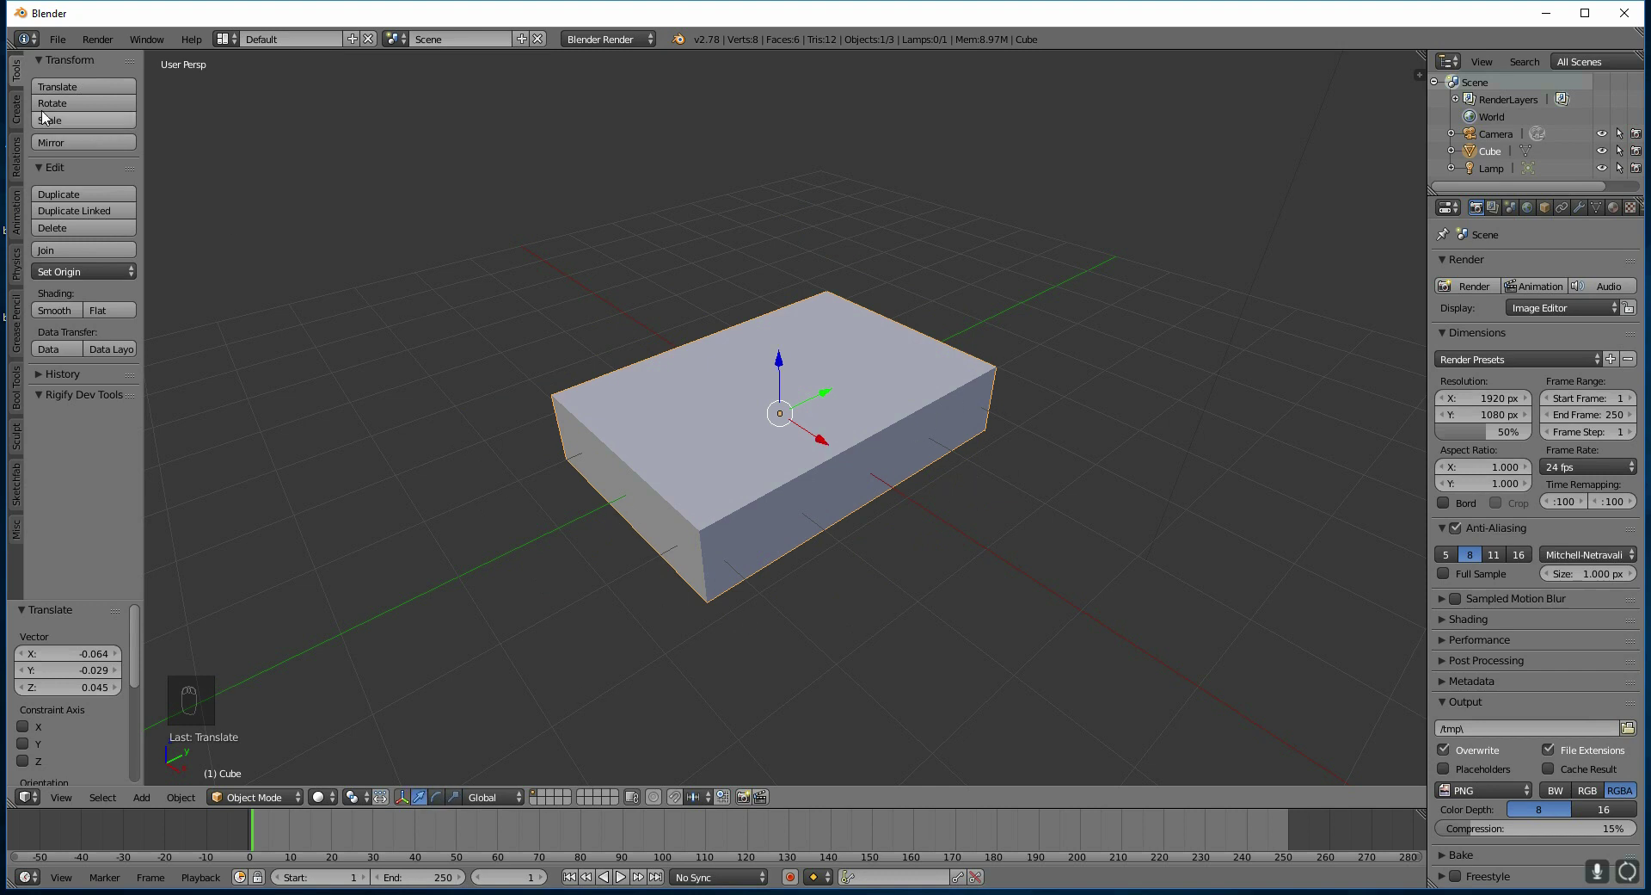
Add a trial cylinder from the Shift+A Mesh menu, then undo it
left_click(15, 109)
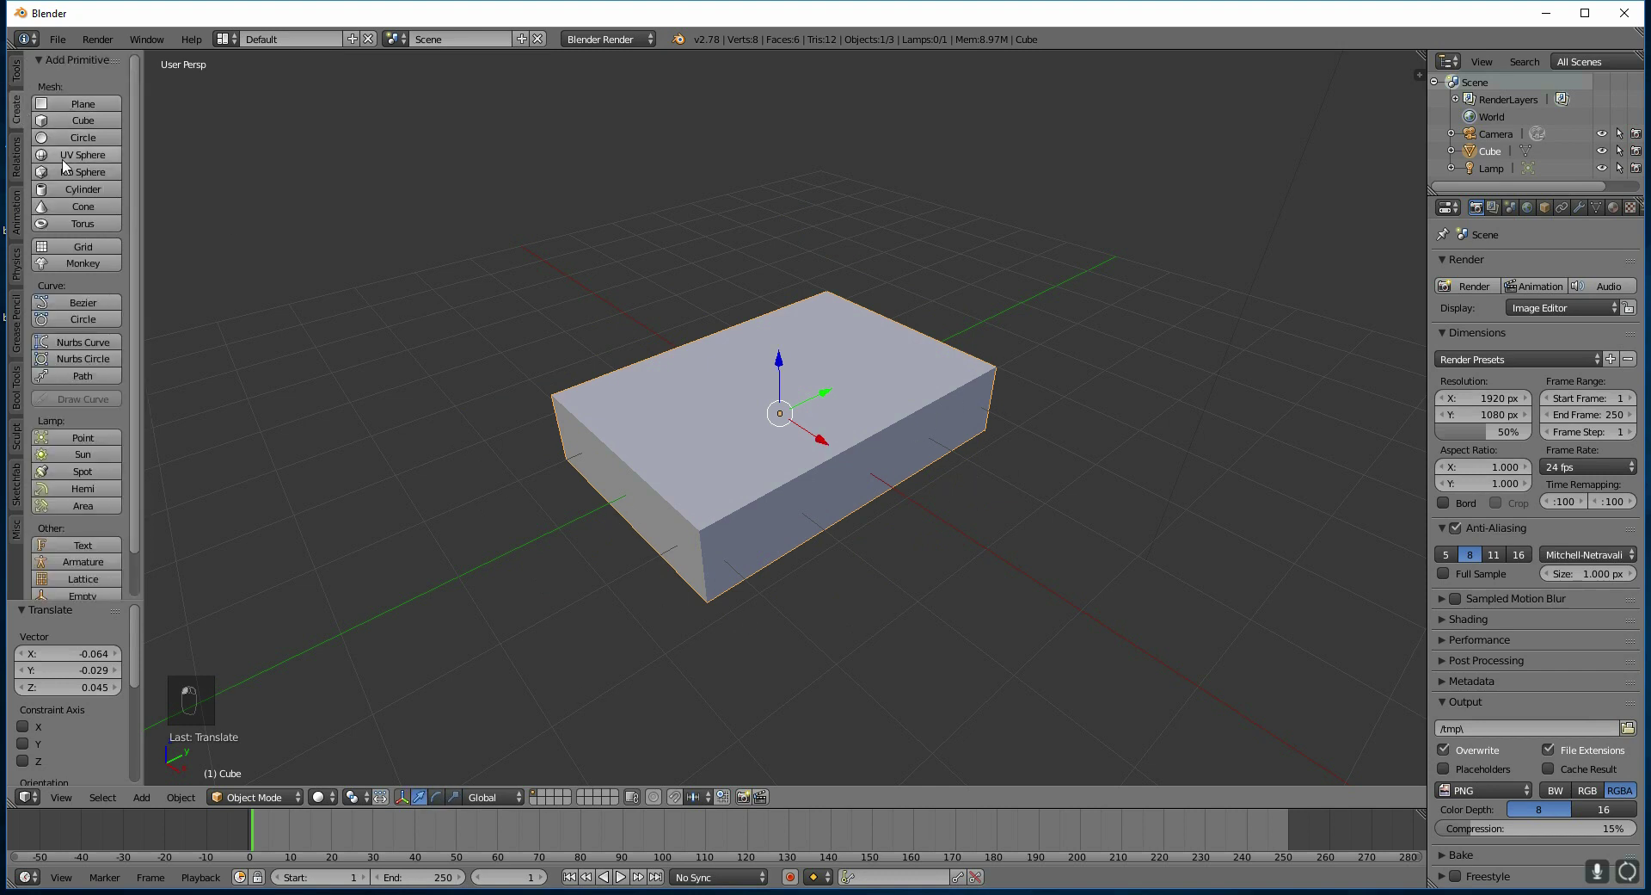
key("shift+a")
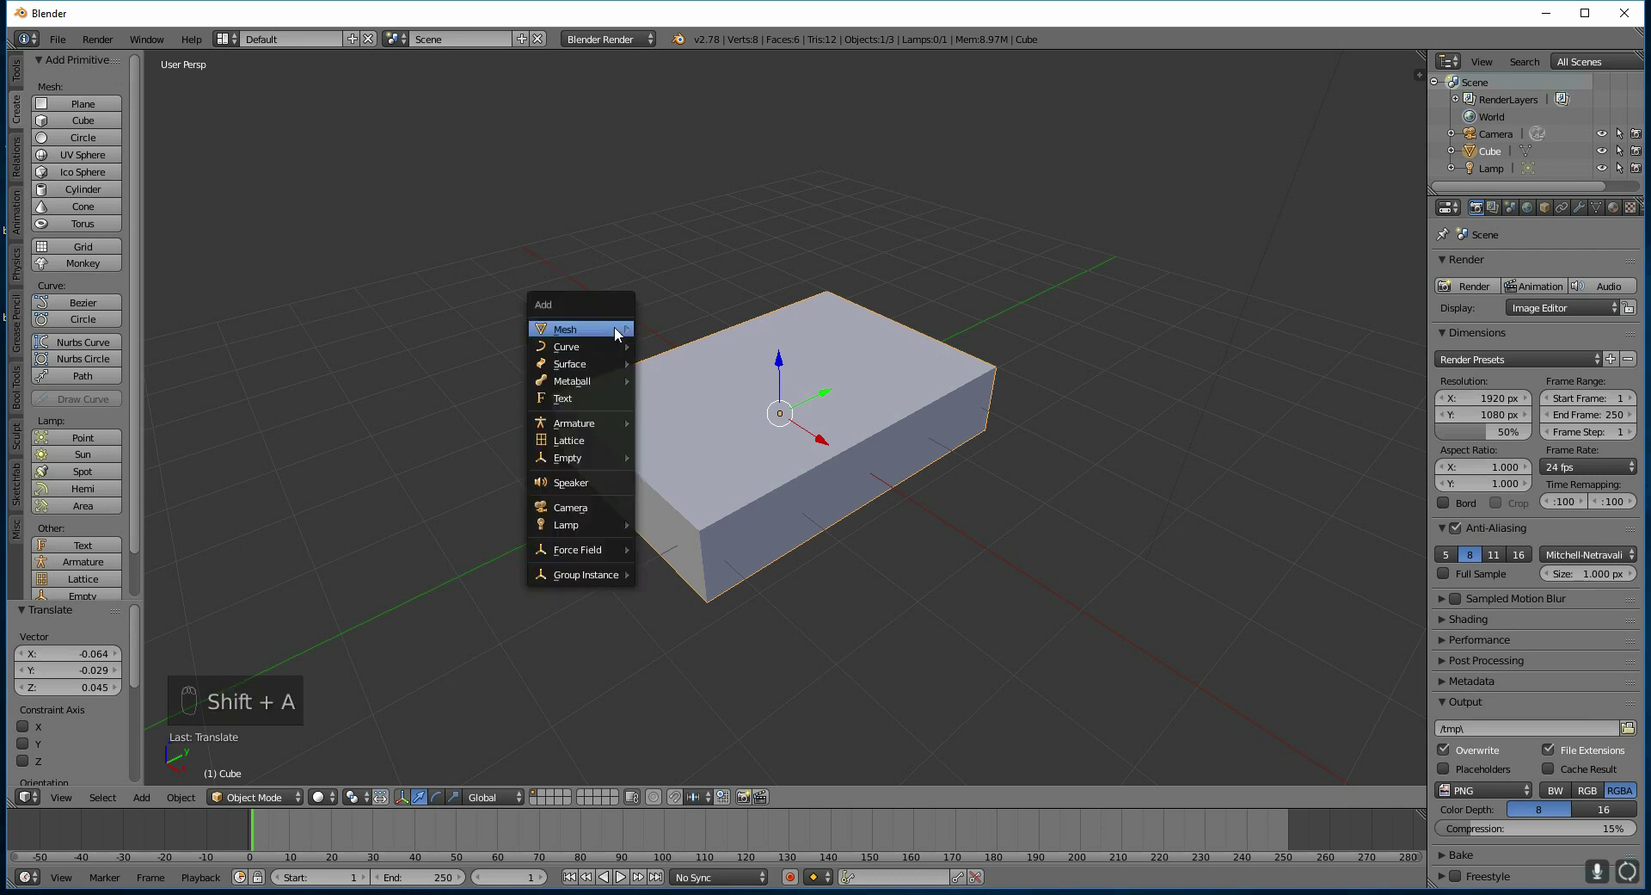
mouse_move(615, 328)
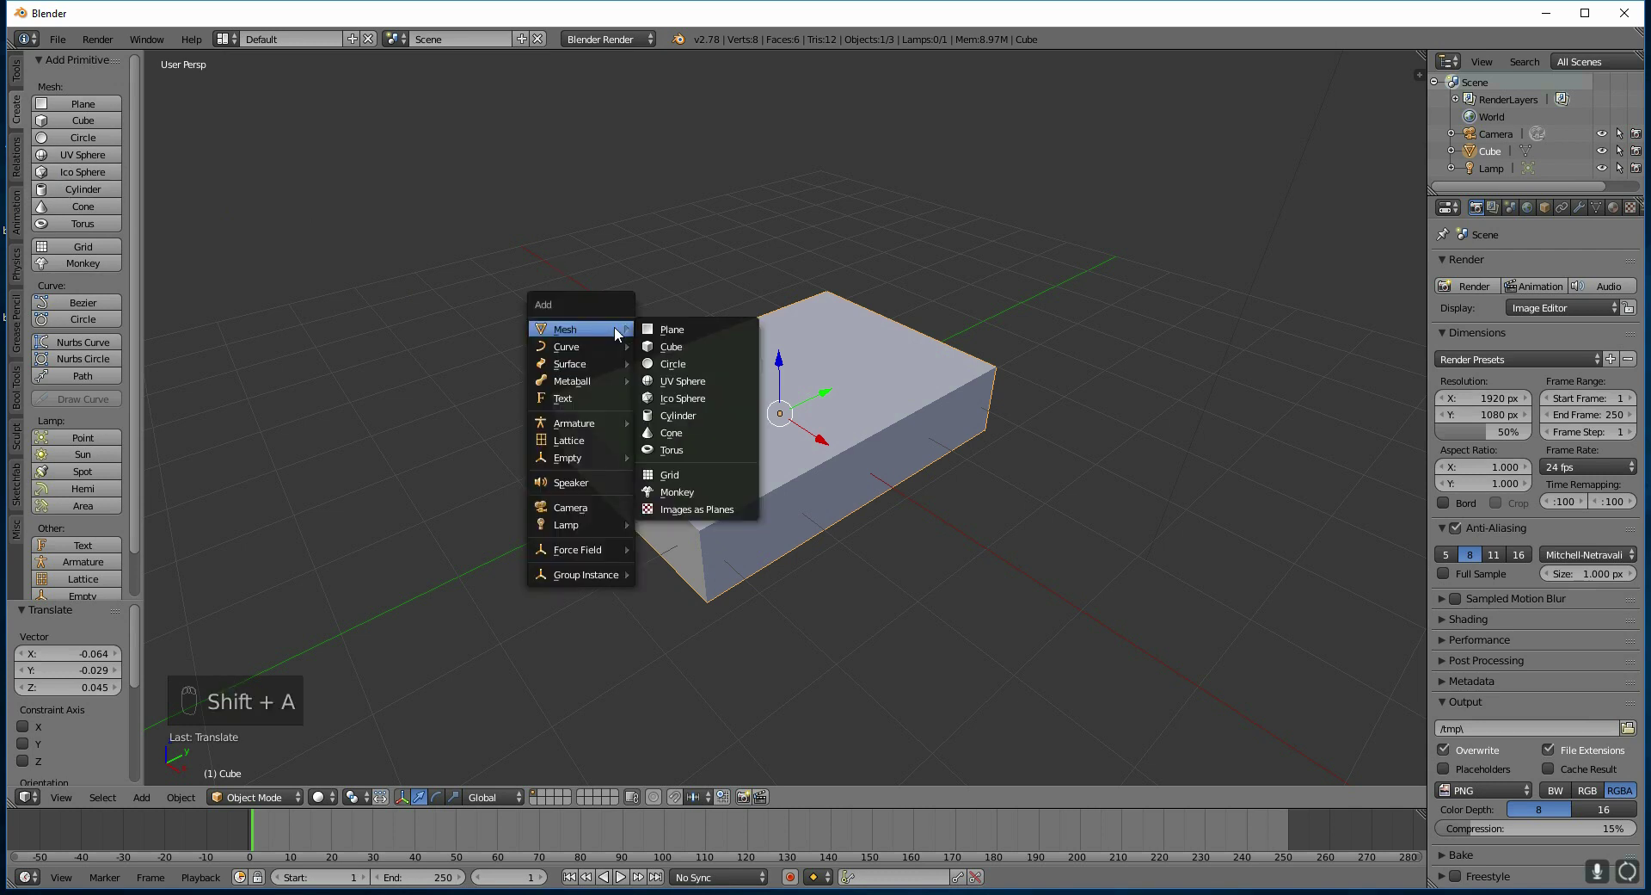
left_click(695, 416)
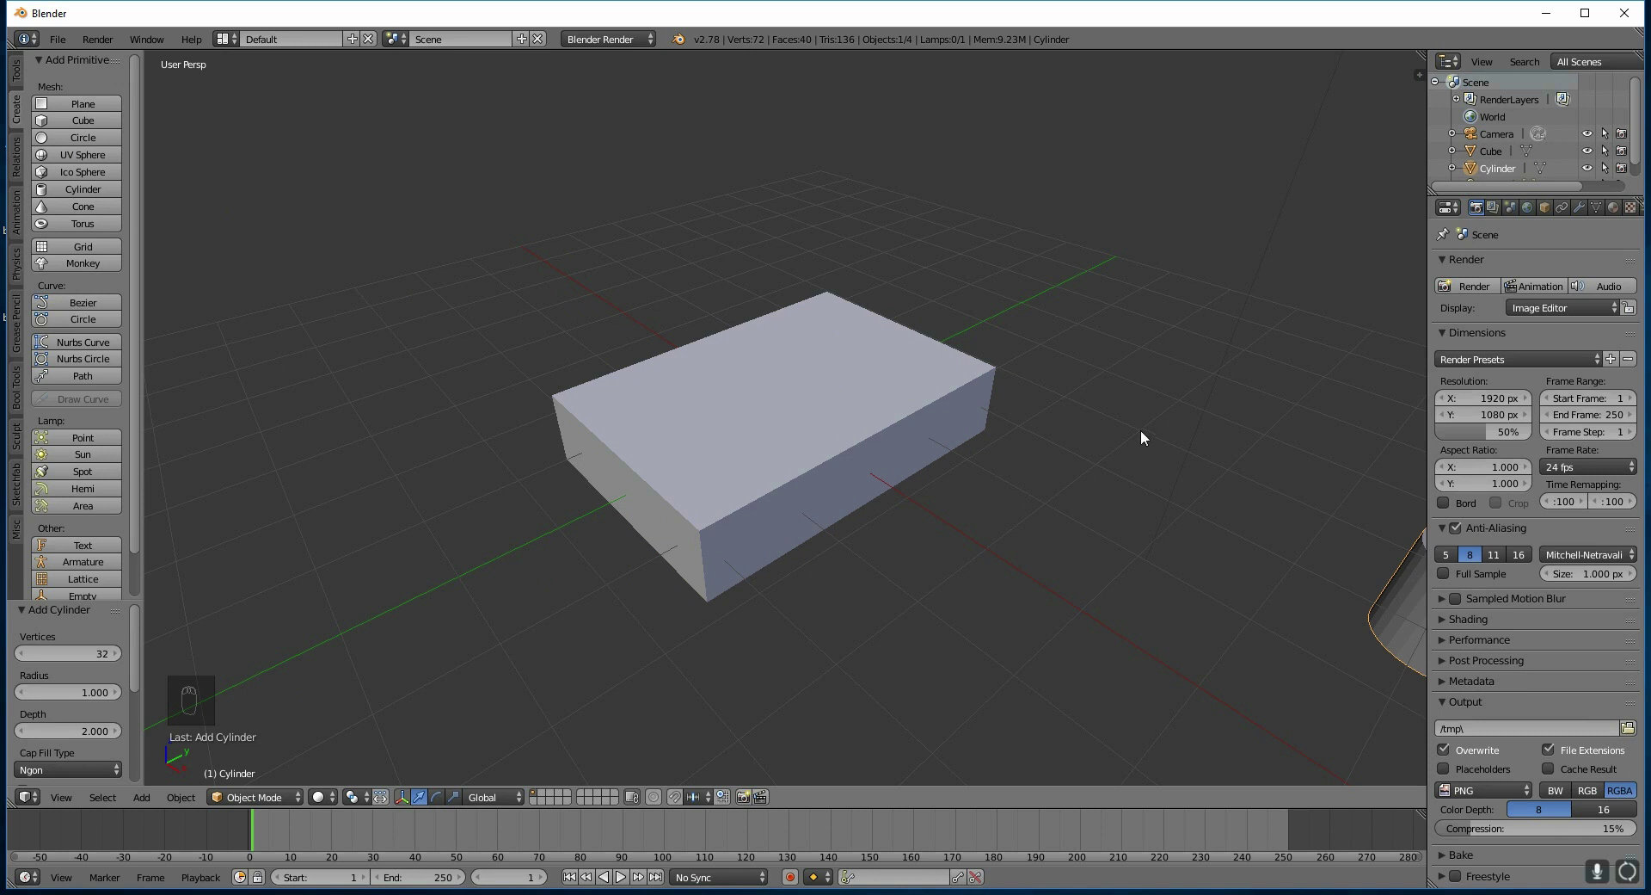
left_click(819, 544)
key("ctrl+z")
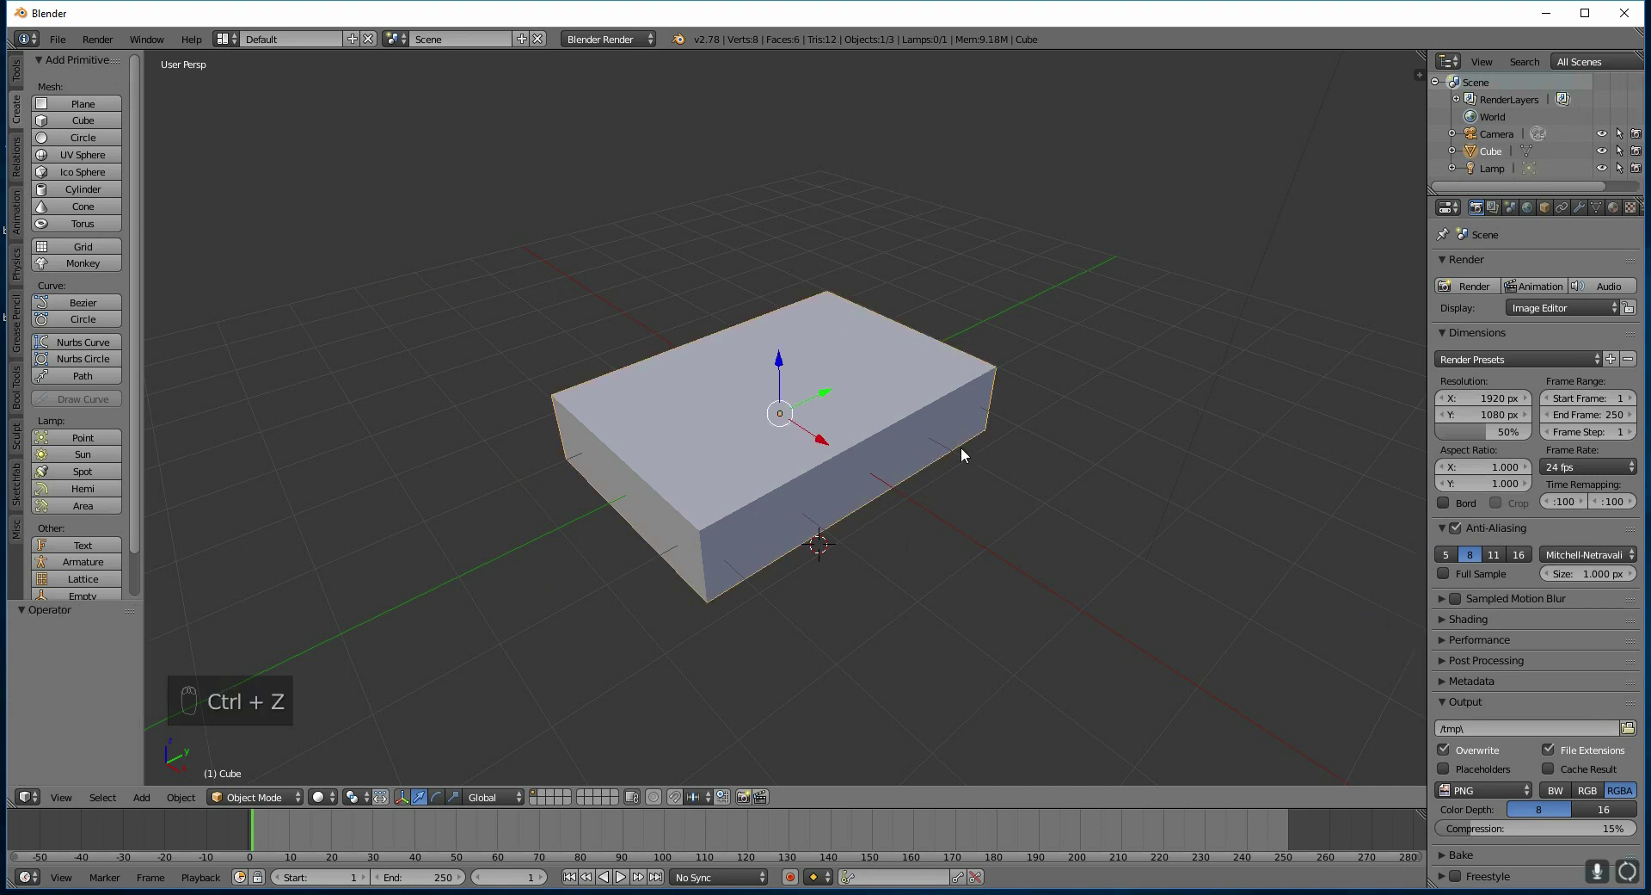
Place the 3D cursor beside the box's end using the front and top views
left_click(957, 426)
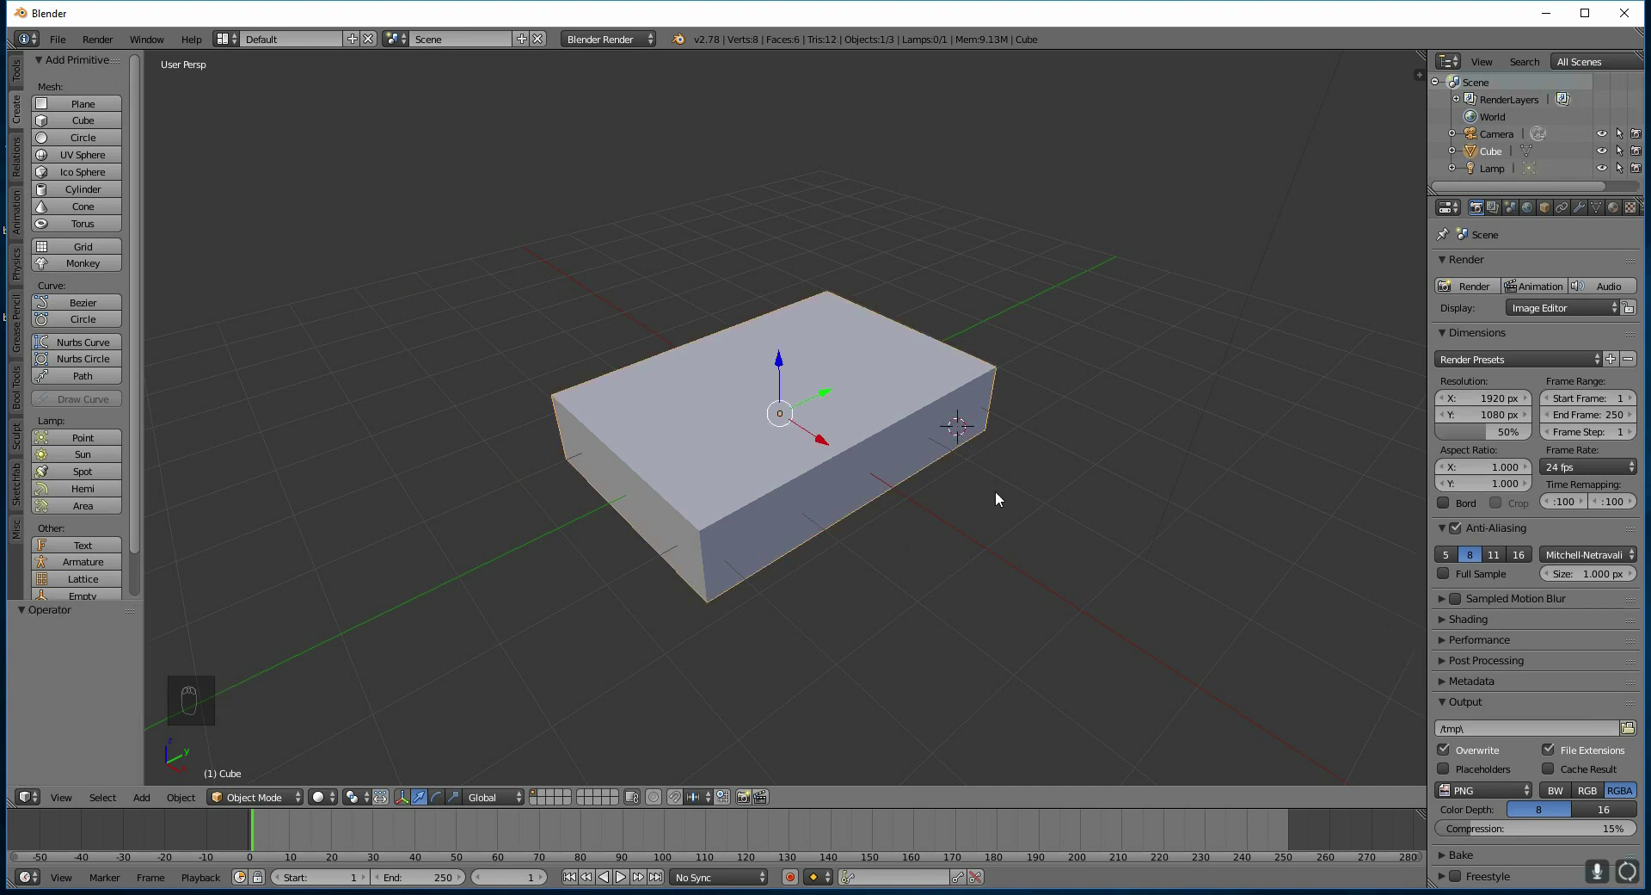
key("KP_1")
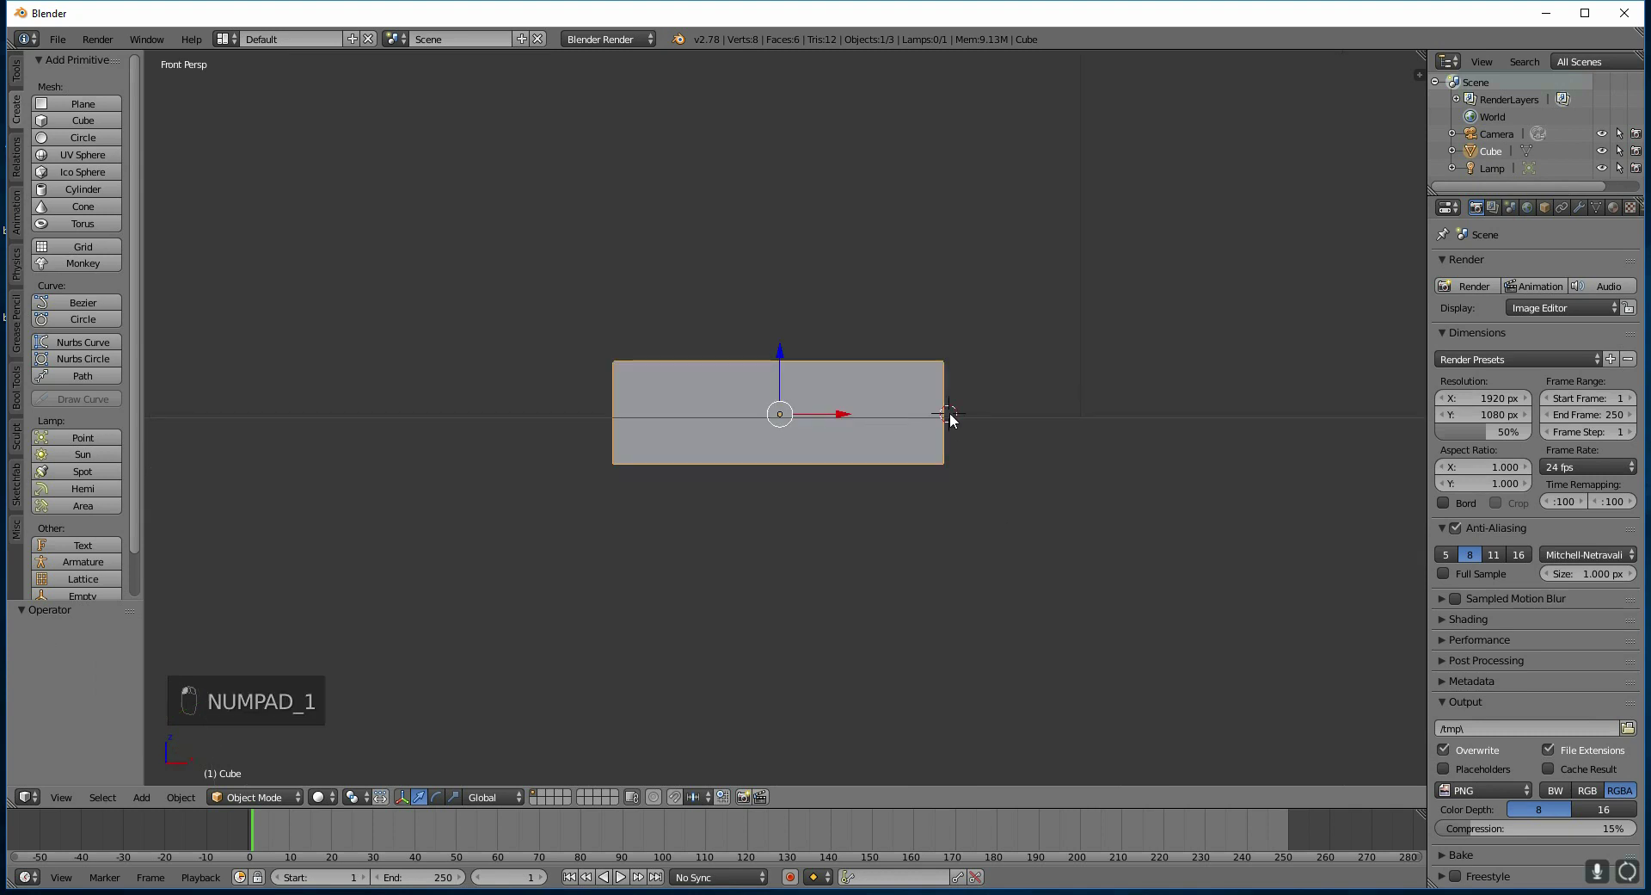
middle_click_drag(1003, 409, 888, 476)
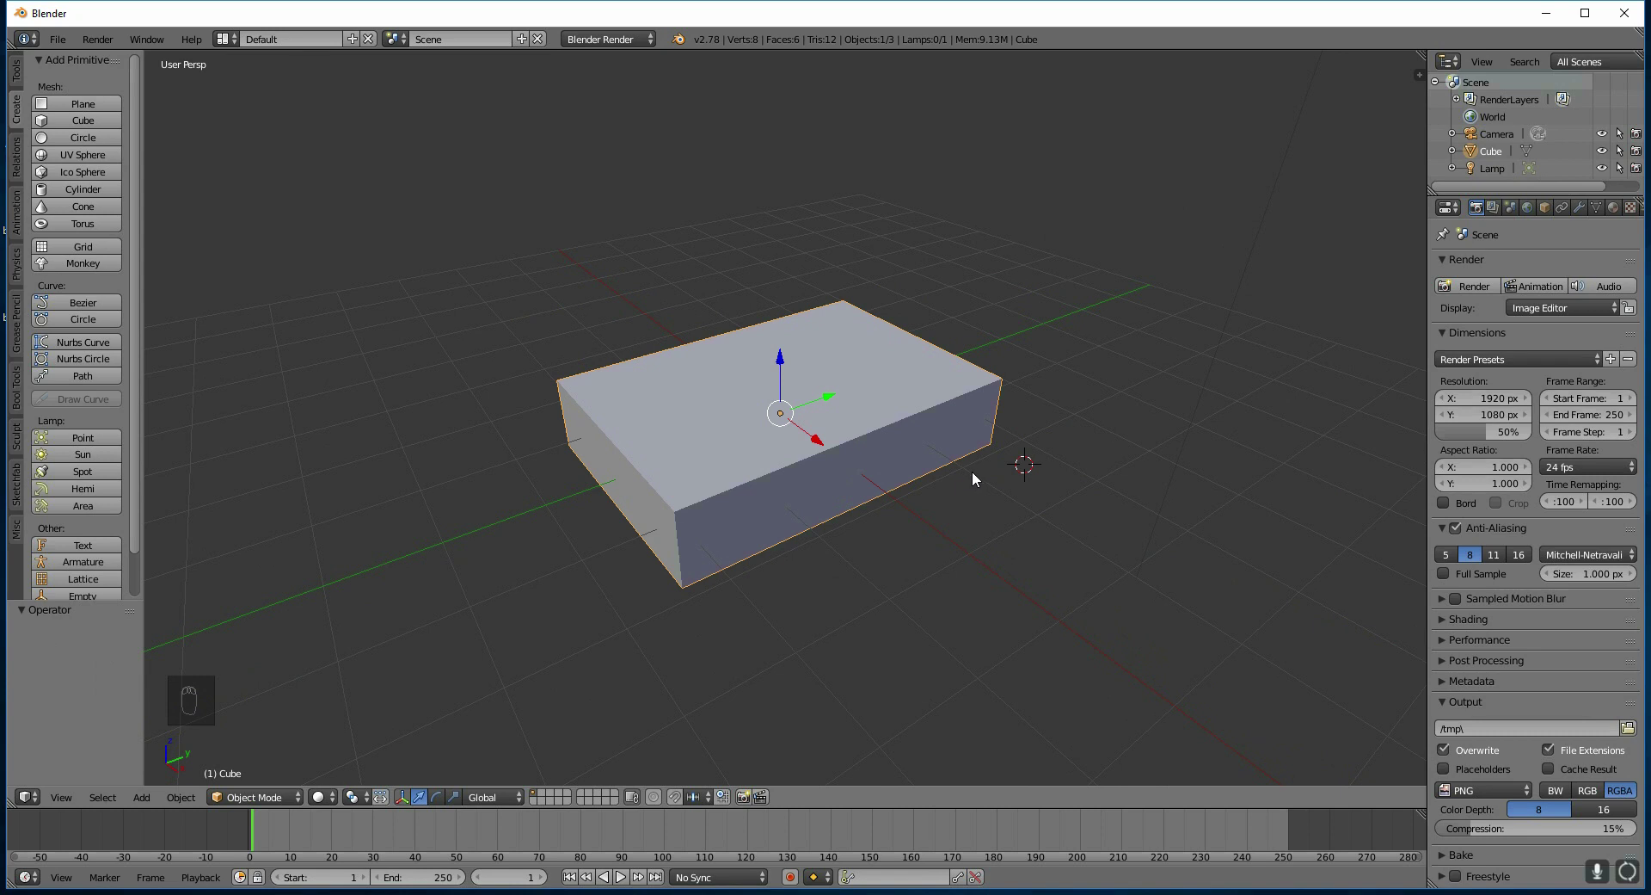
key("KP_7")
left_click(928, 293)
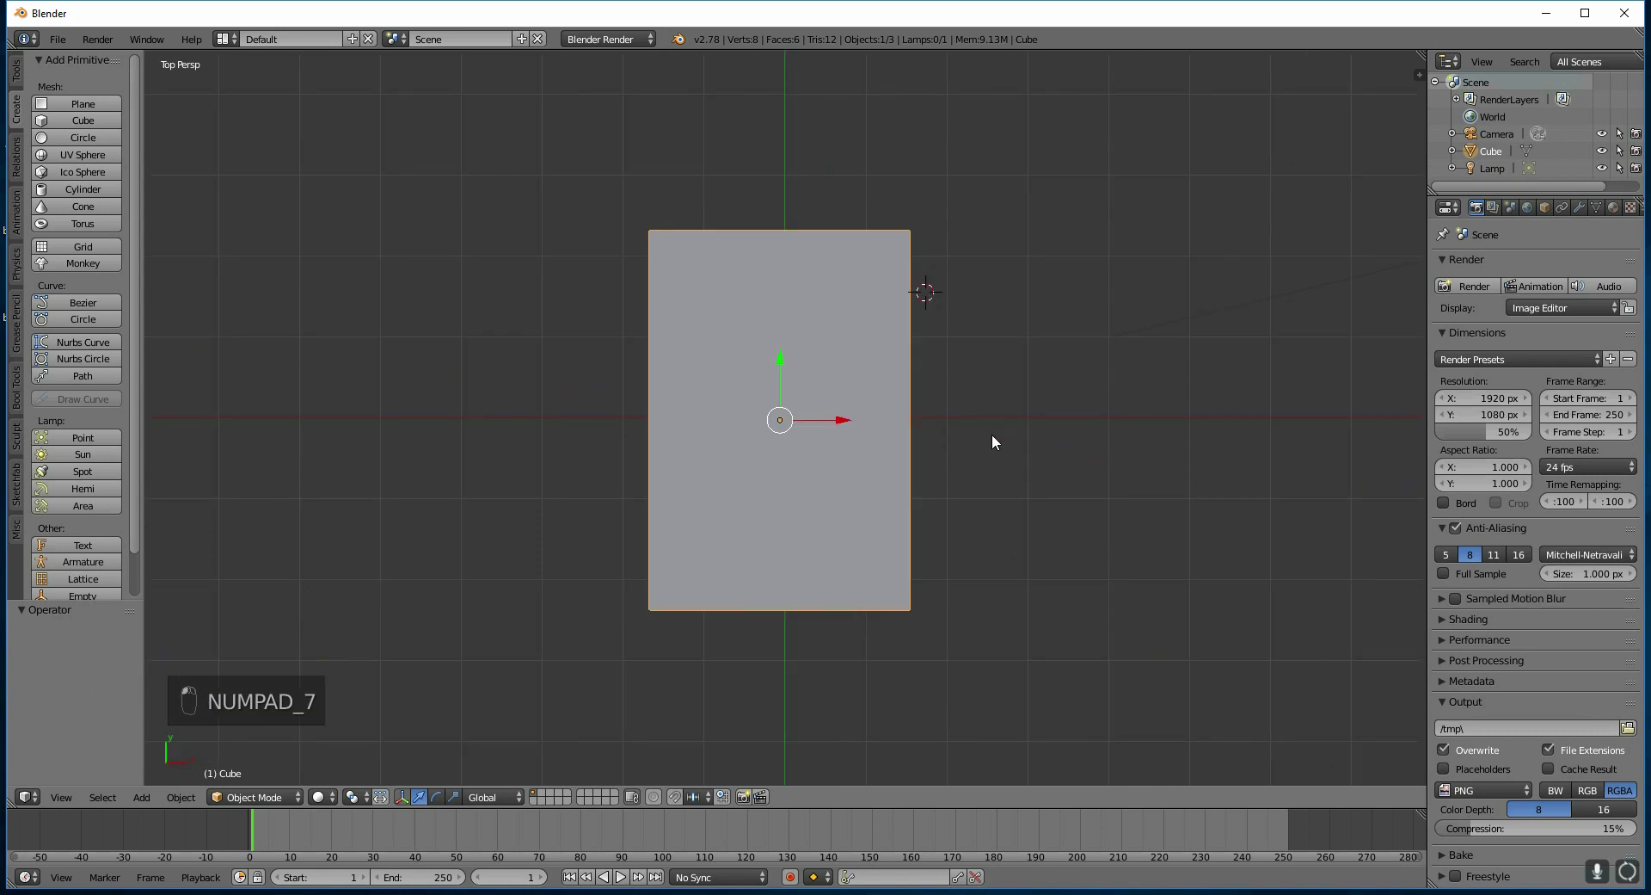
middle_click_drag(993, 436, 920, 378)
Add a 32-vertex cylinder at the cursor and shift it slightly along Z
key("shift+a")
mouse_move(919, 385)
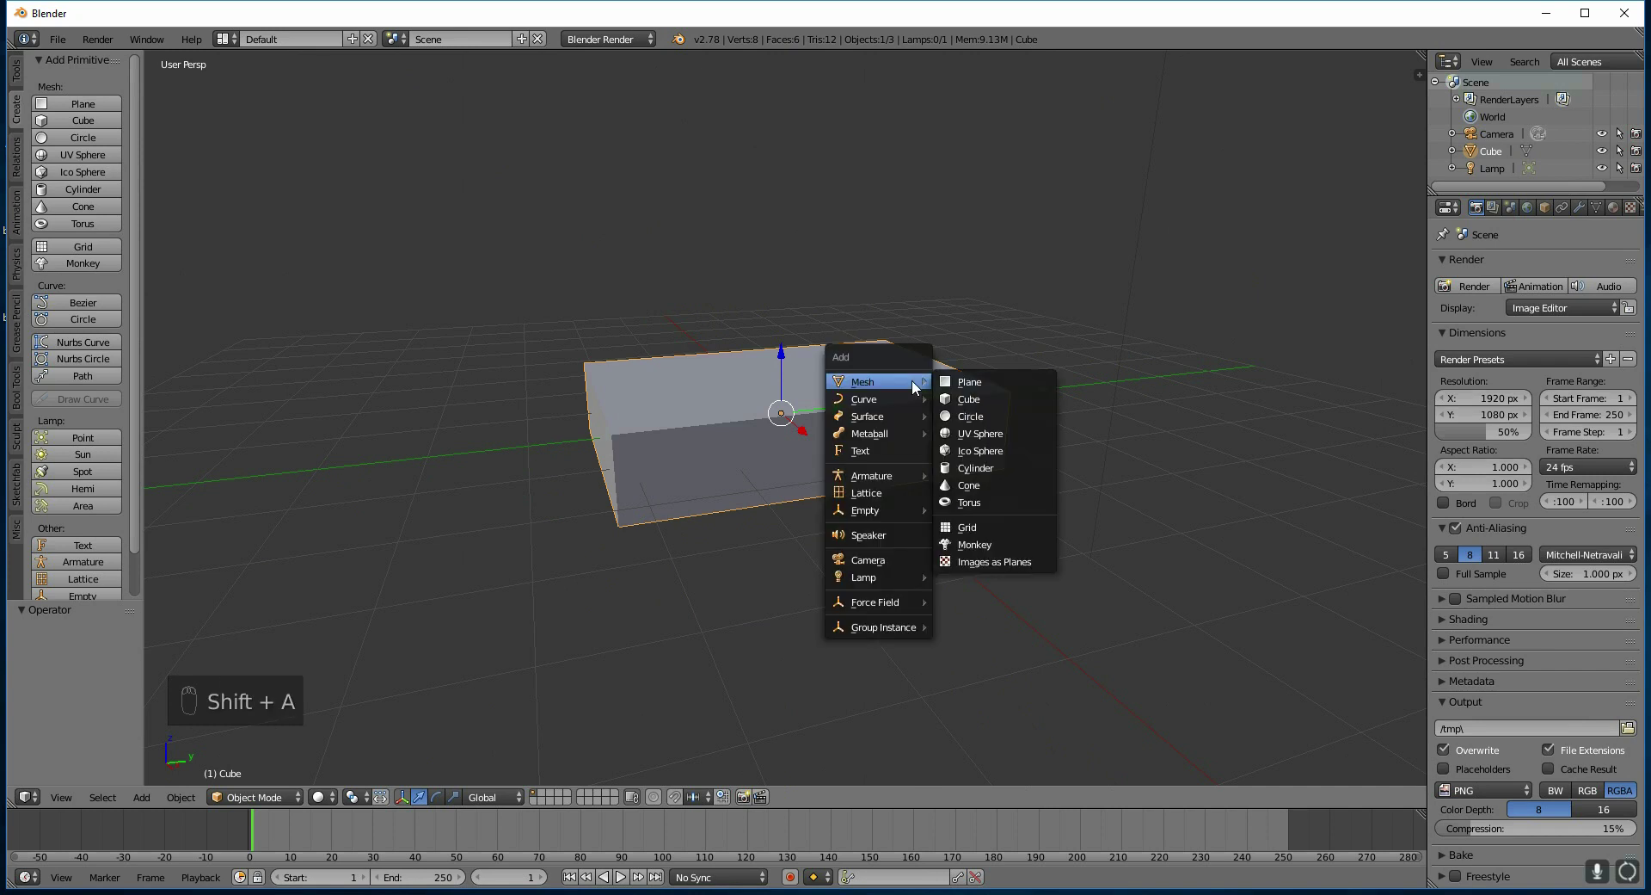
left_click(975, 468)
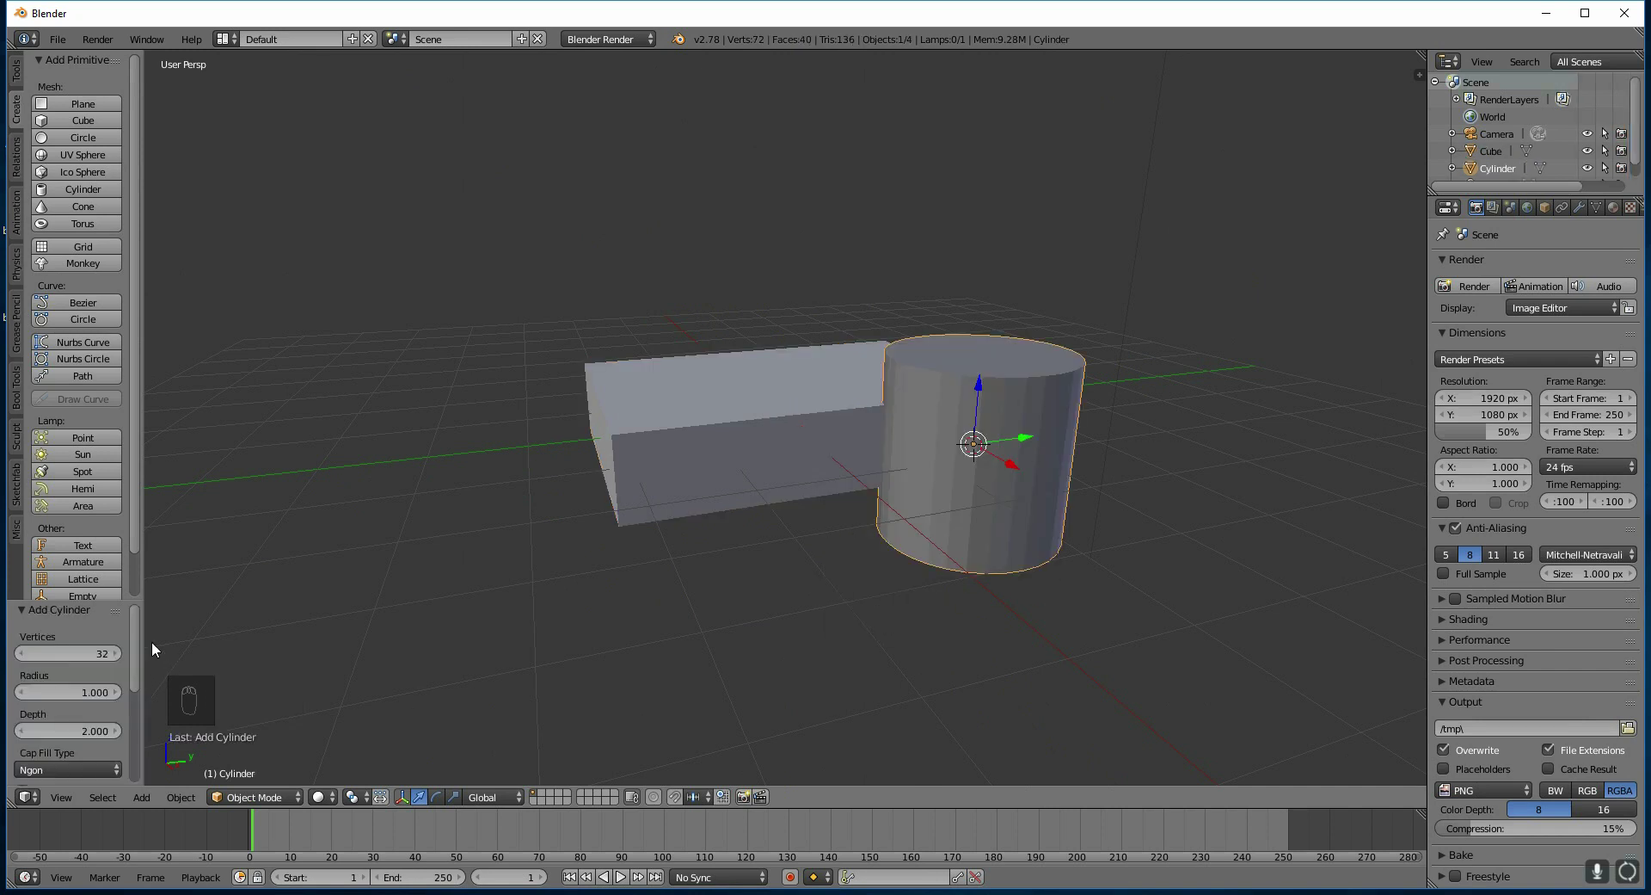
left_click_drag(111, 663, 75, 657)
left_click(94, 653)
type("32")
key("Return")
mouse_move(134, 680)
left_mouse_down()
mouse_move(129, 759)
mouse_move(133, 671)
left_mouse_up()
left_click_drag(978, 388, 976, 402)
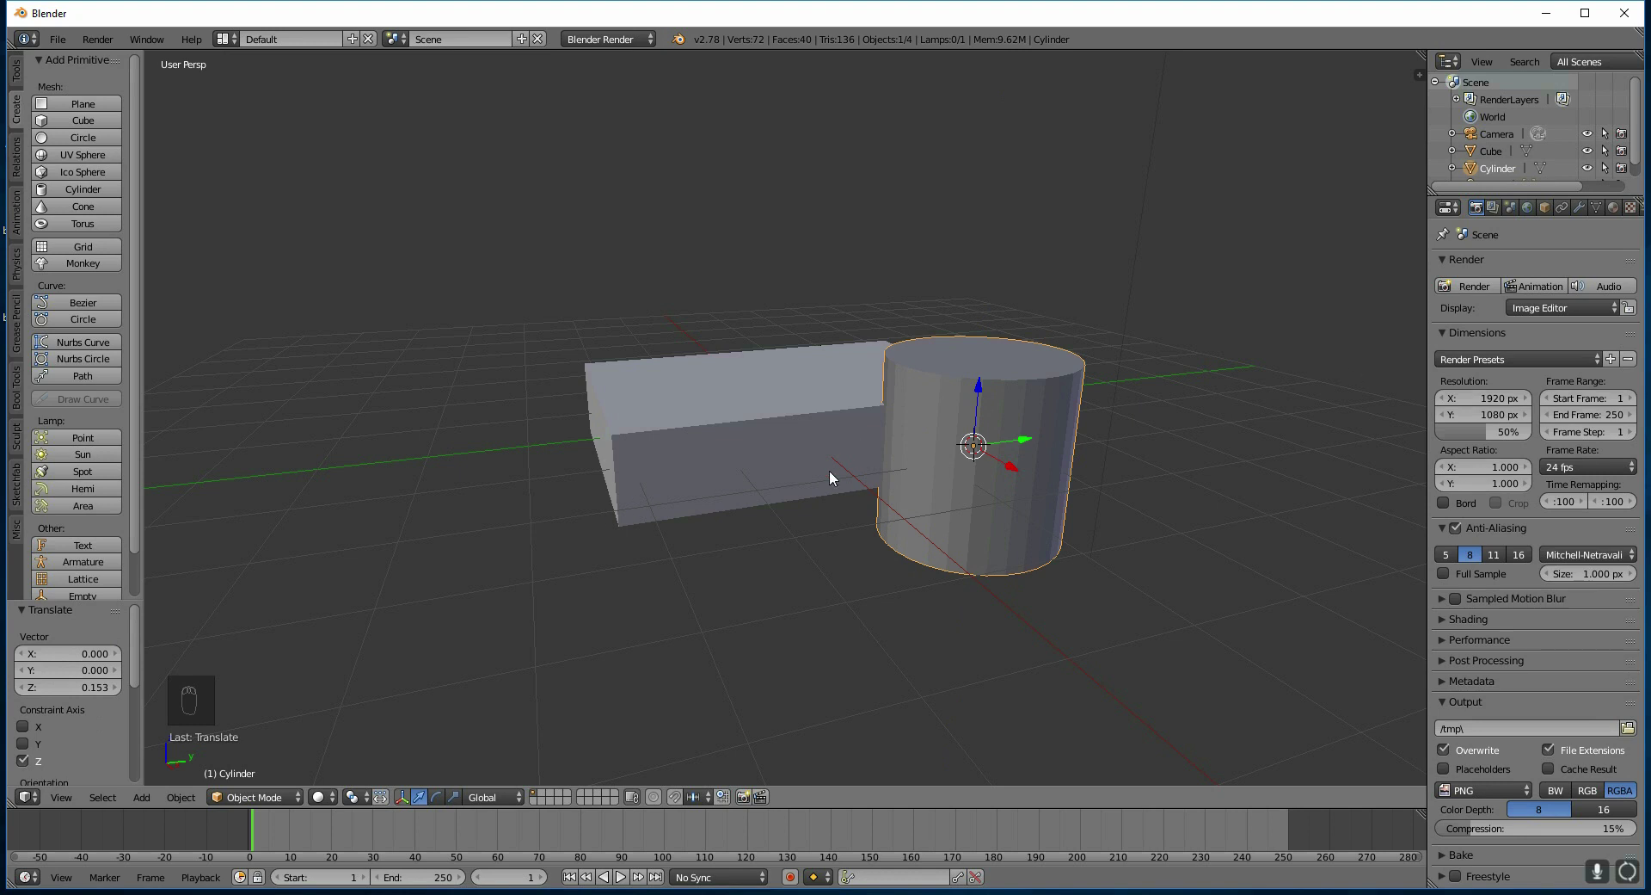
Rotate the cylinder 90° about Y so it stands on edge like a wheel
left_click(437, 797)
left_click_drag(989, 415, 1005, 464)
middle_click_drag(1024, 530, 1003, 489)
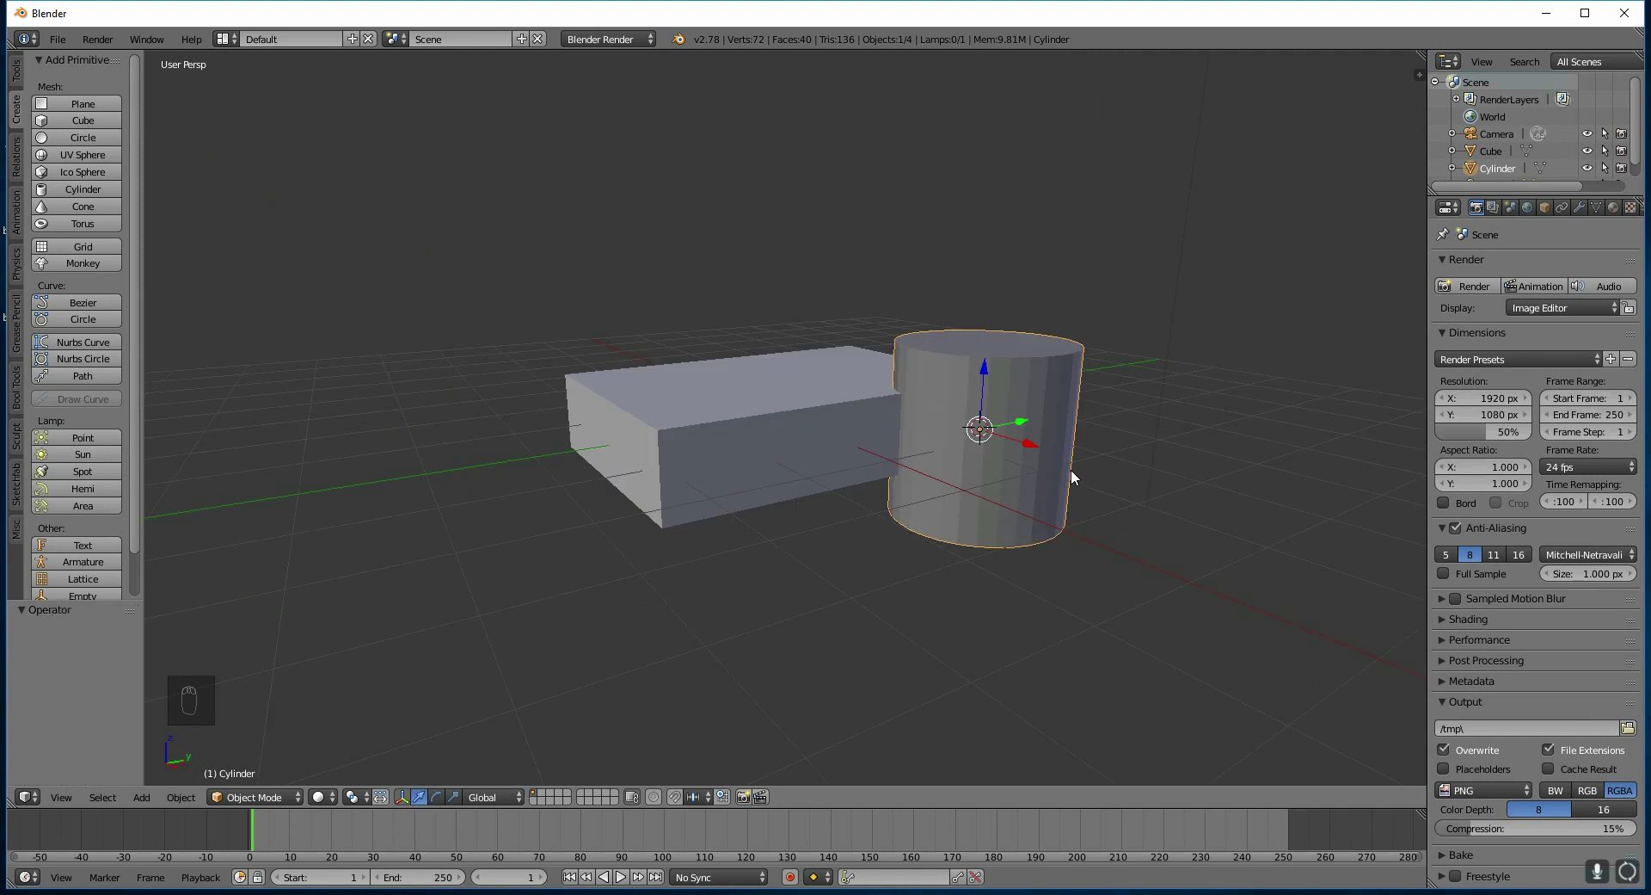
key("r")
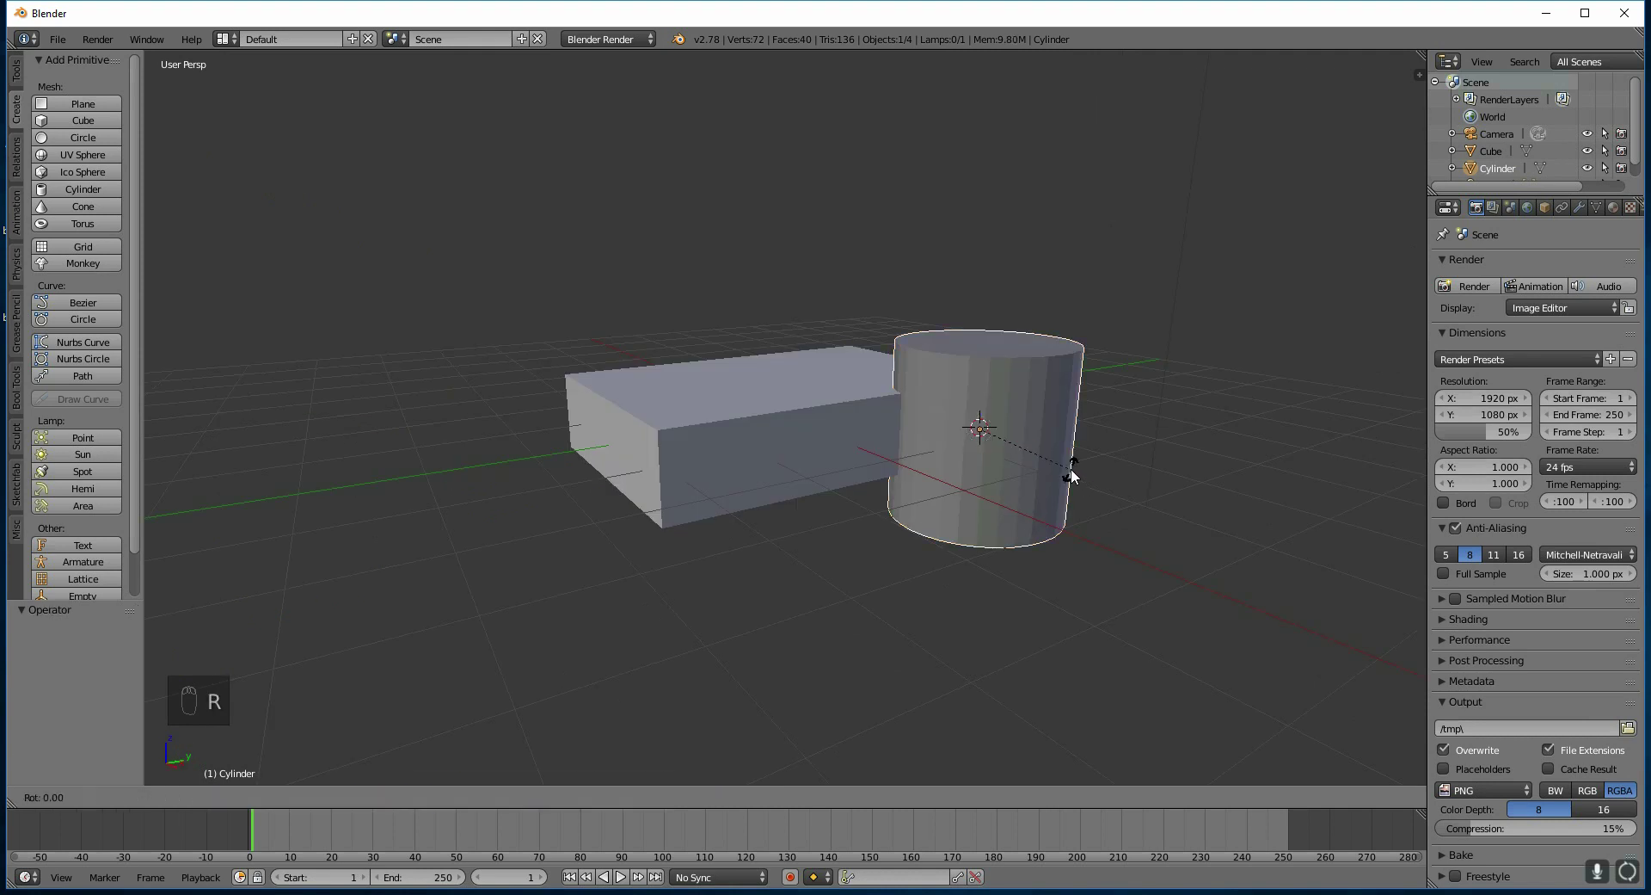
type("y")
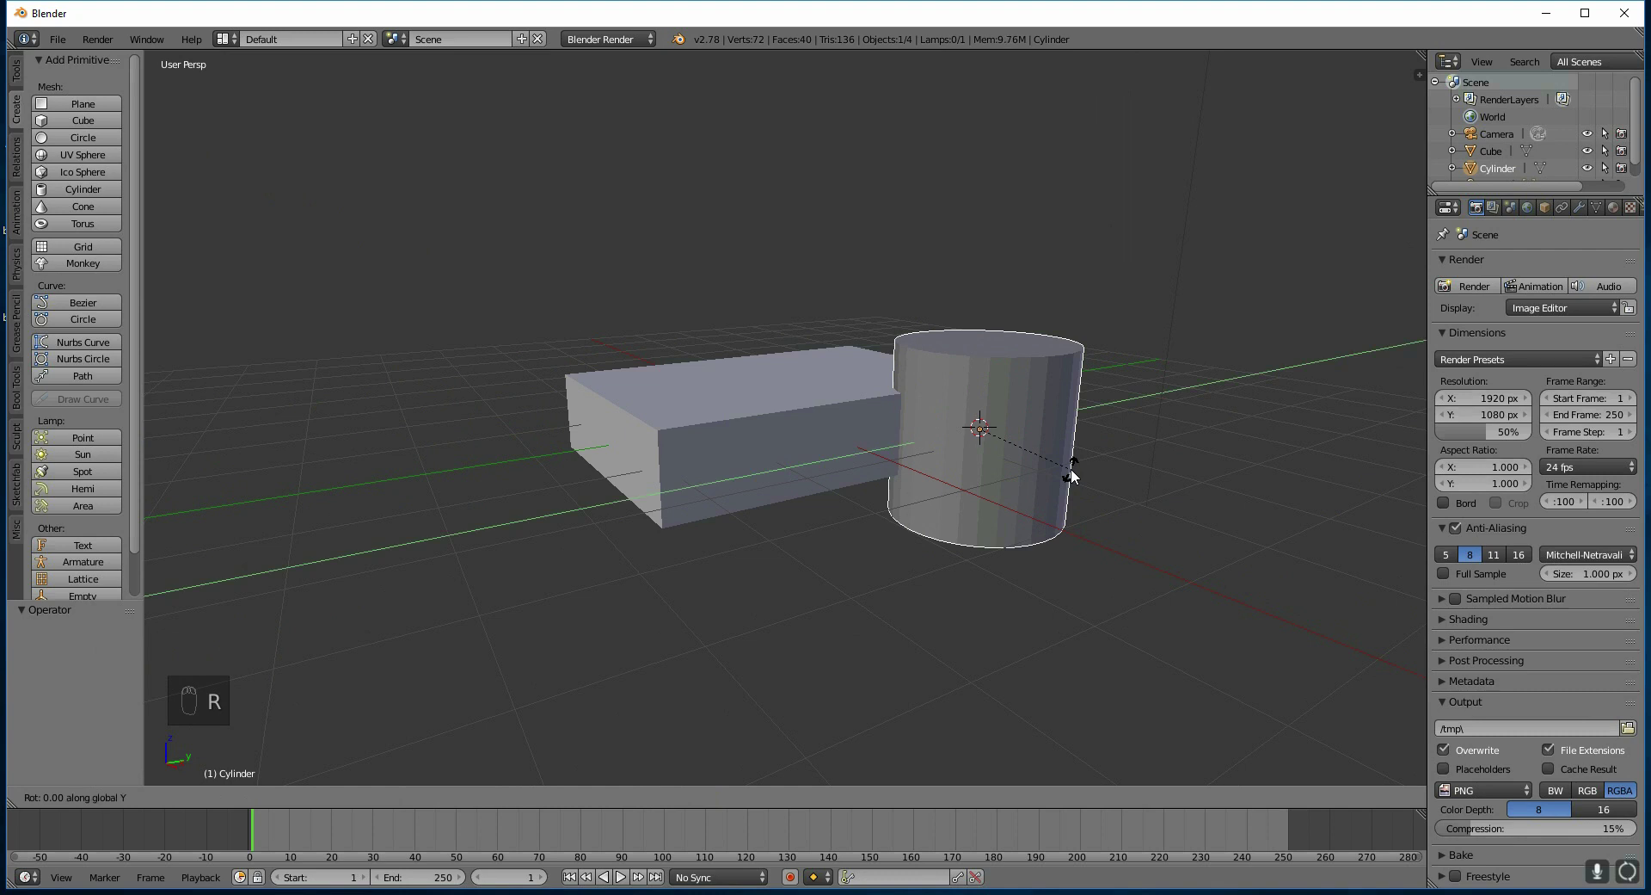
type("90")
key("Return")
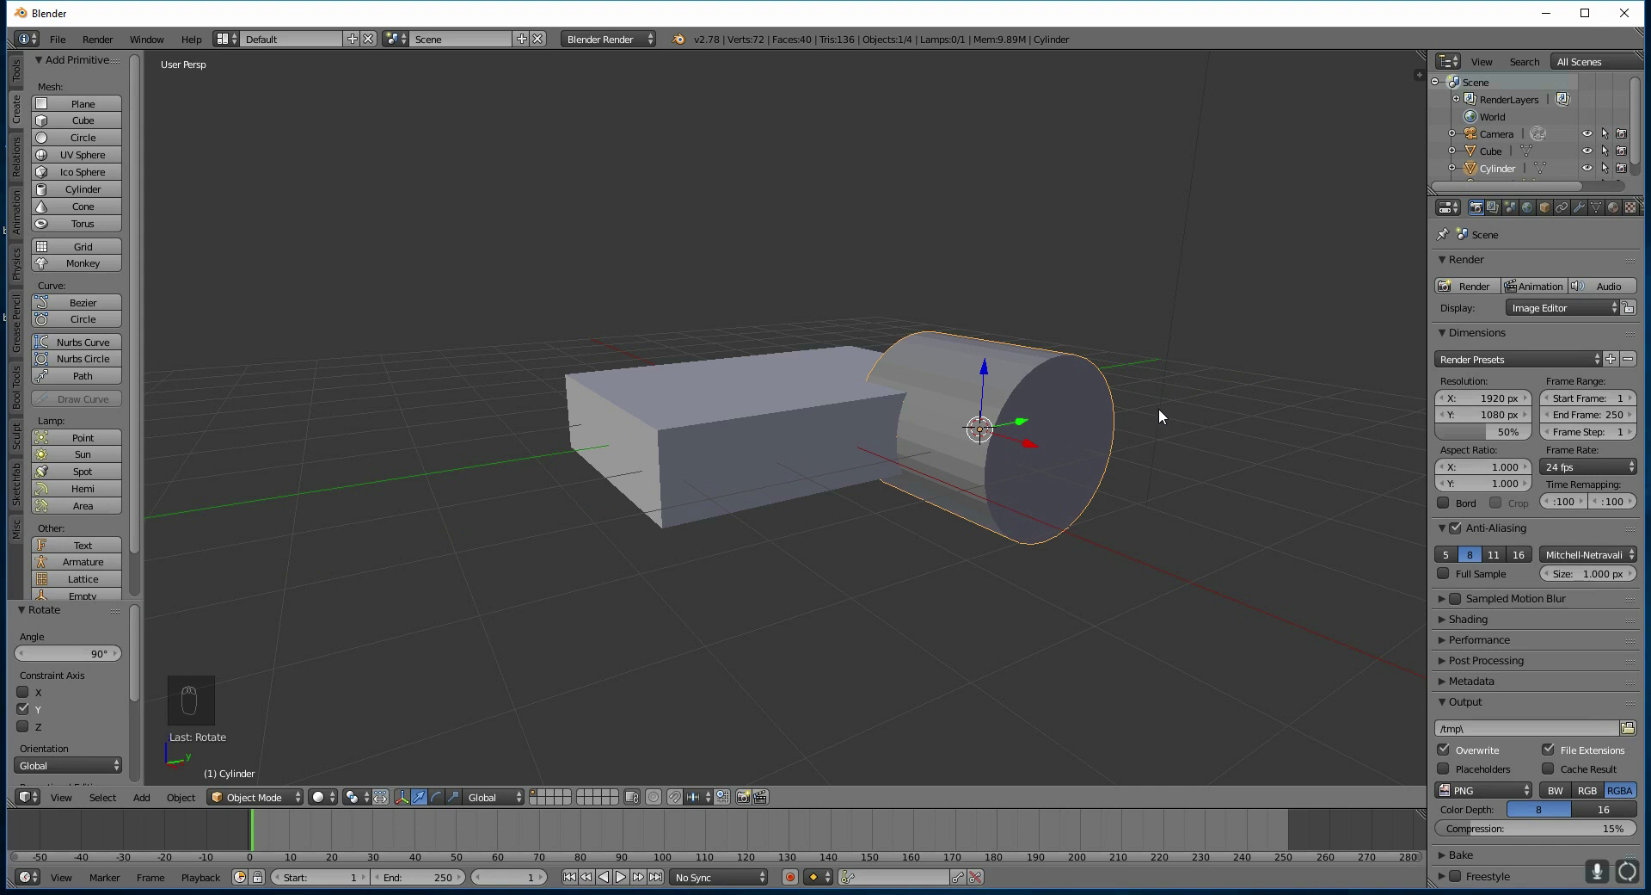
Squash the cylinder along X to about 0.264 into a thin wheel disc
key("s")
key("x")
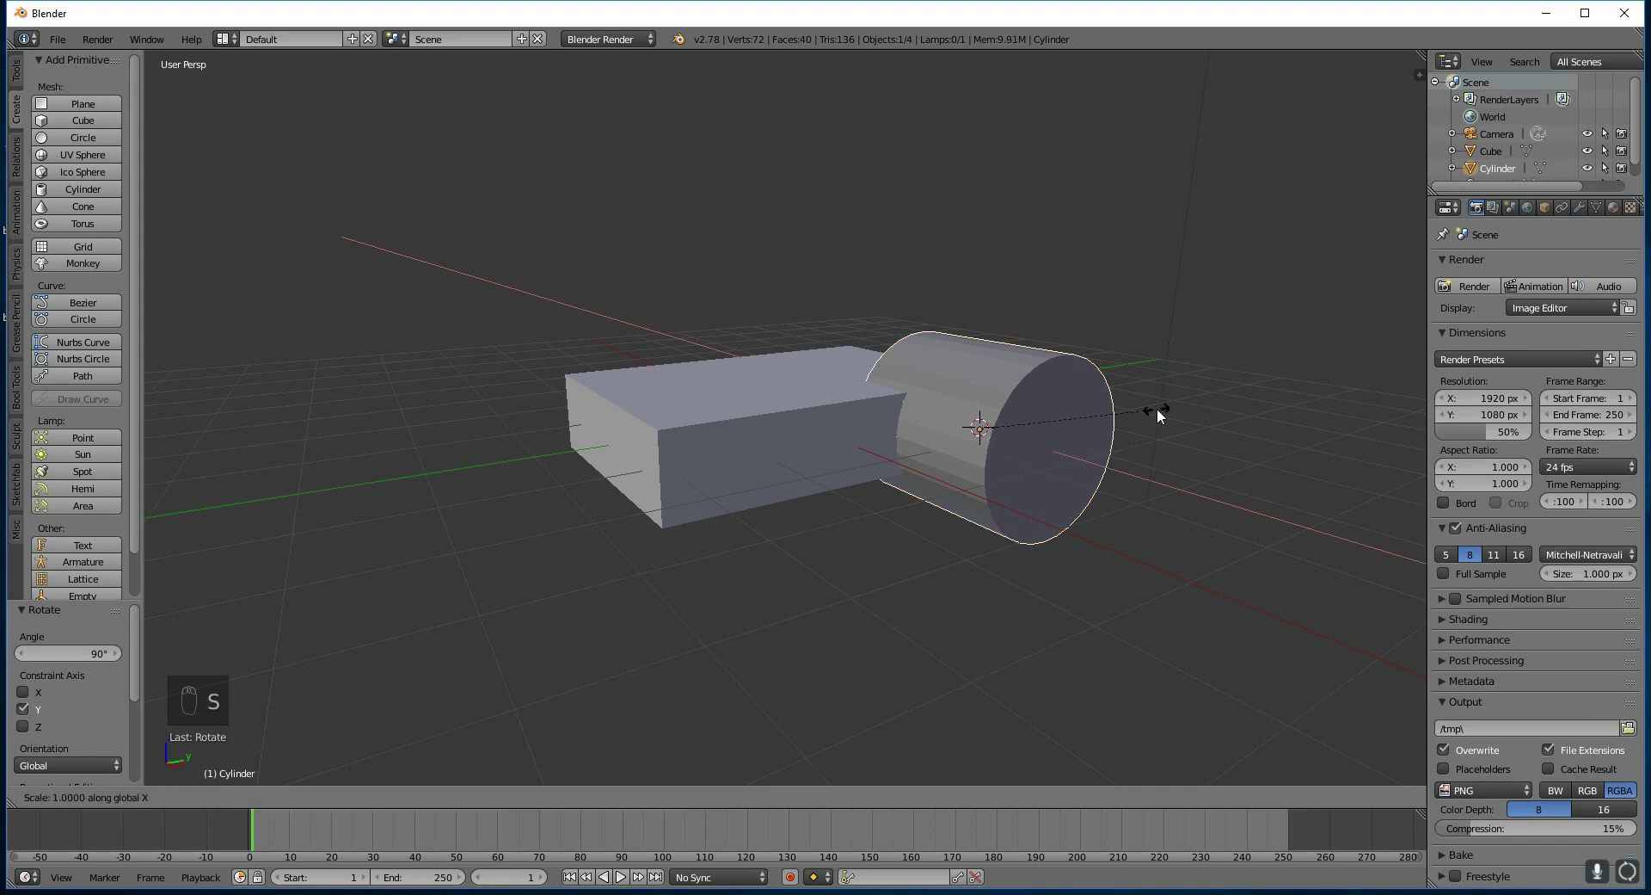
left_click(1025, 418)
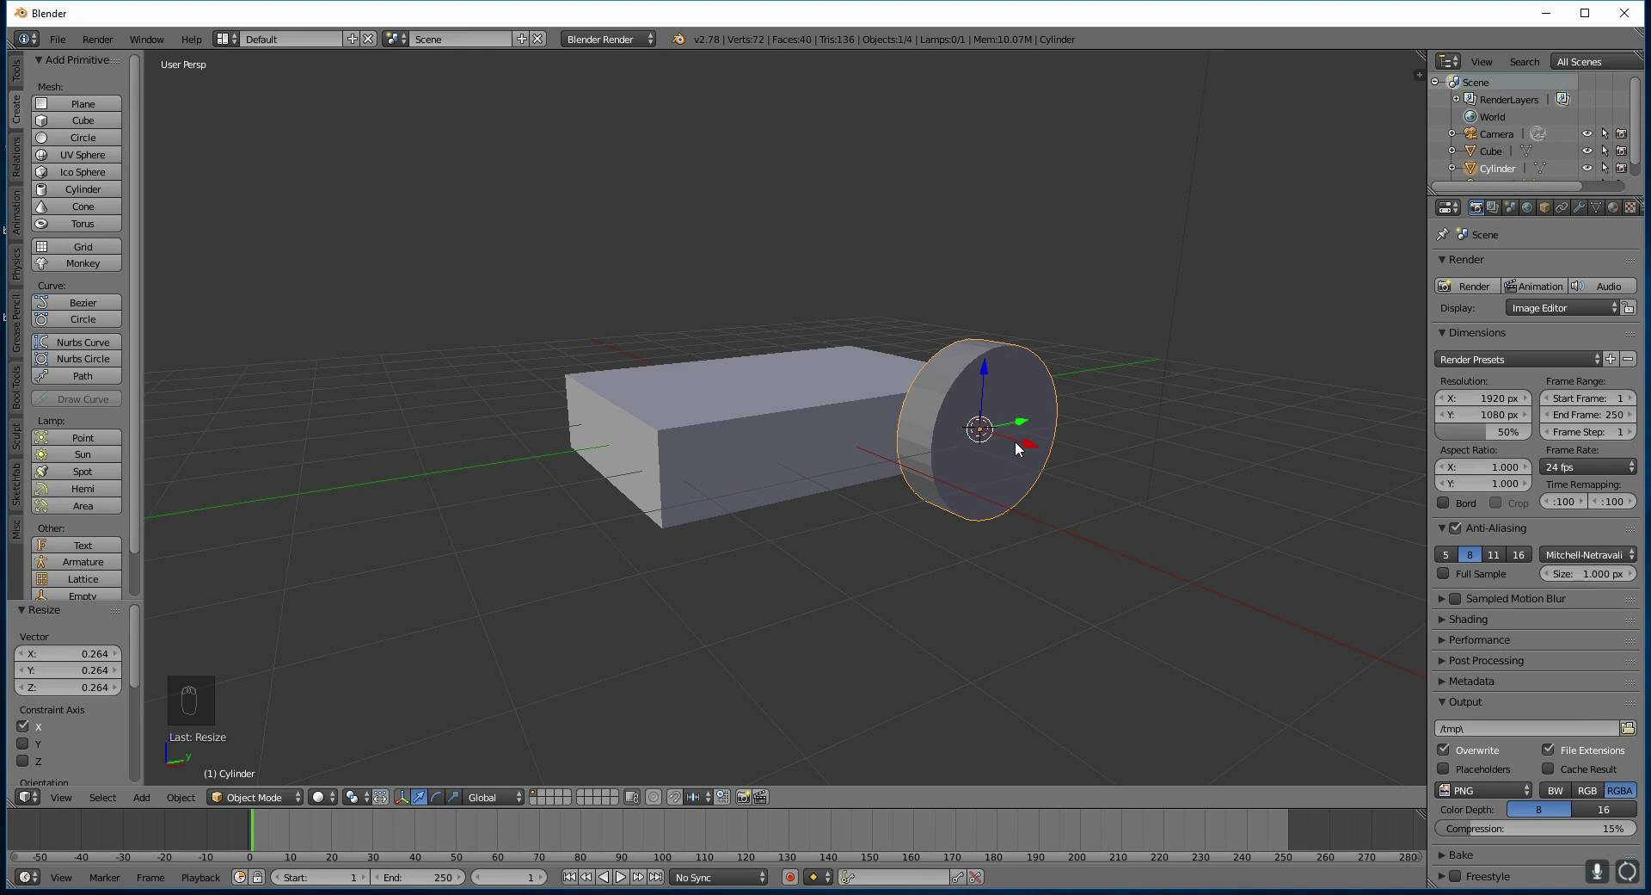
Duplicate the wheel and move the copy to the slab's other end along Y
key("shift+d")
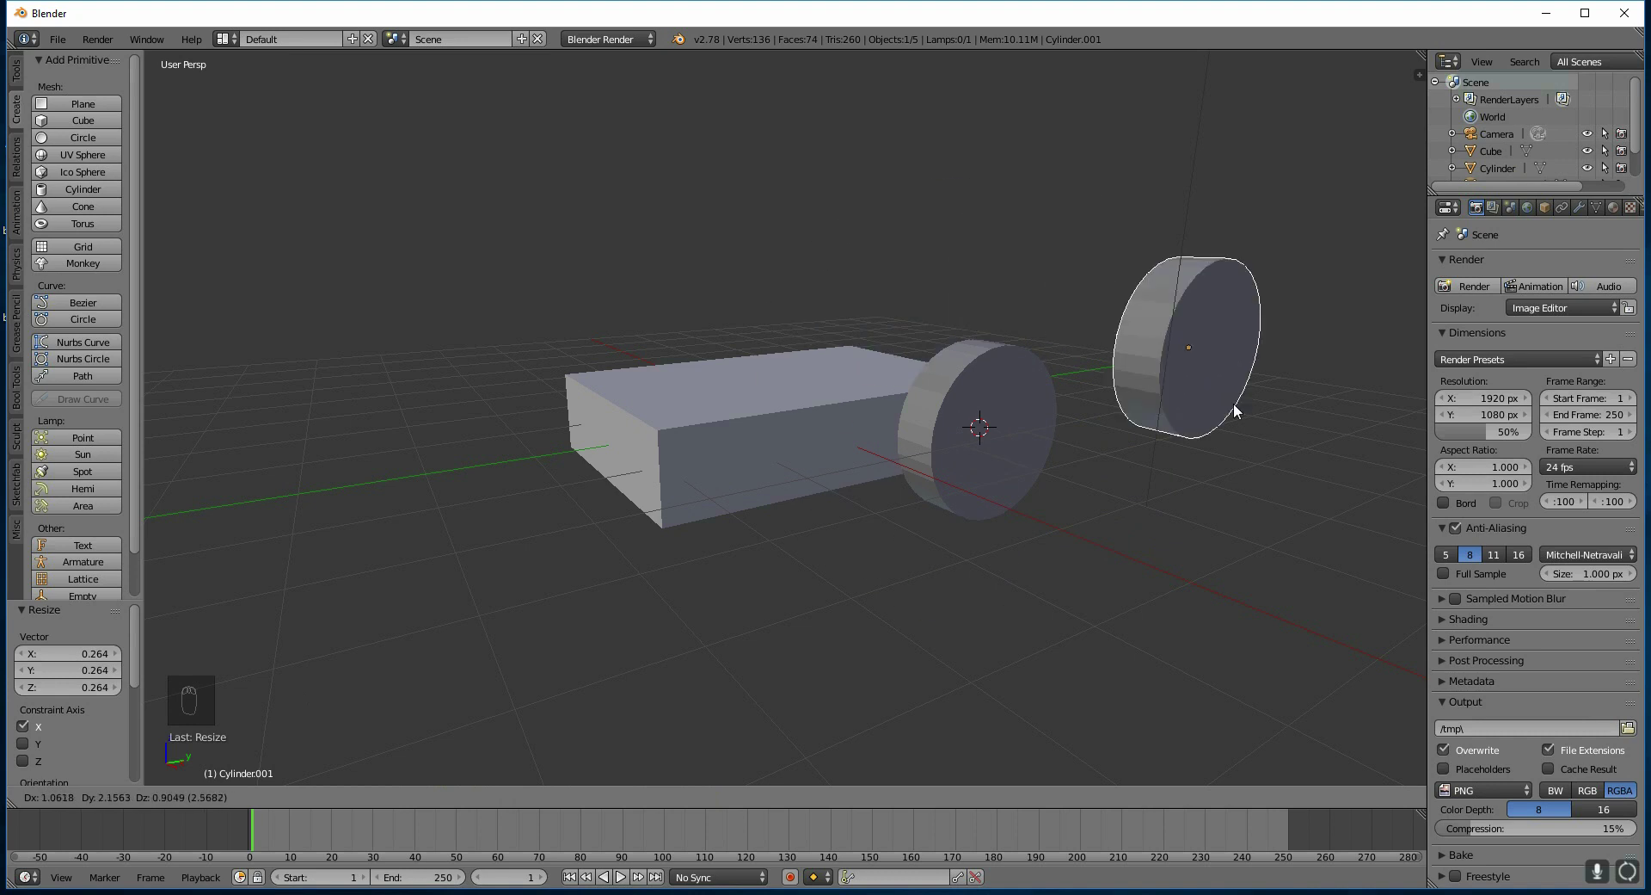
right_click(990, 417)
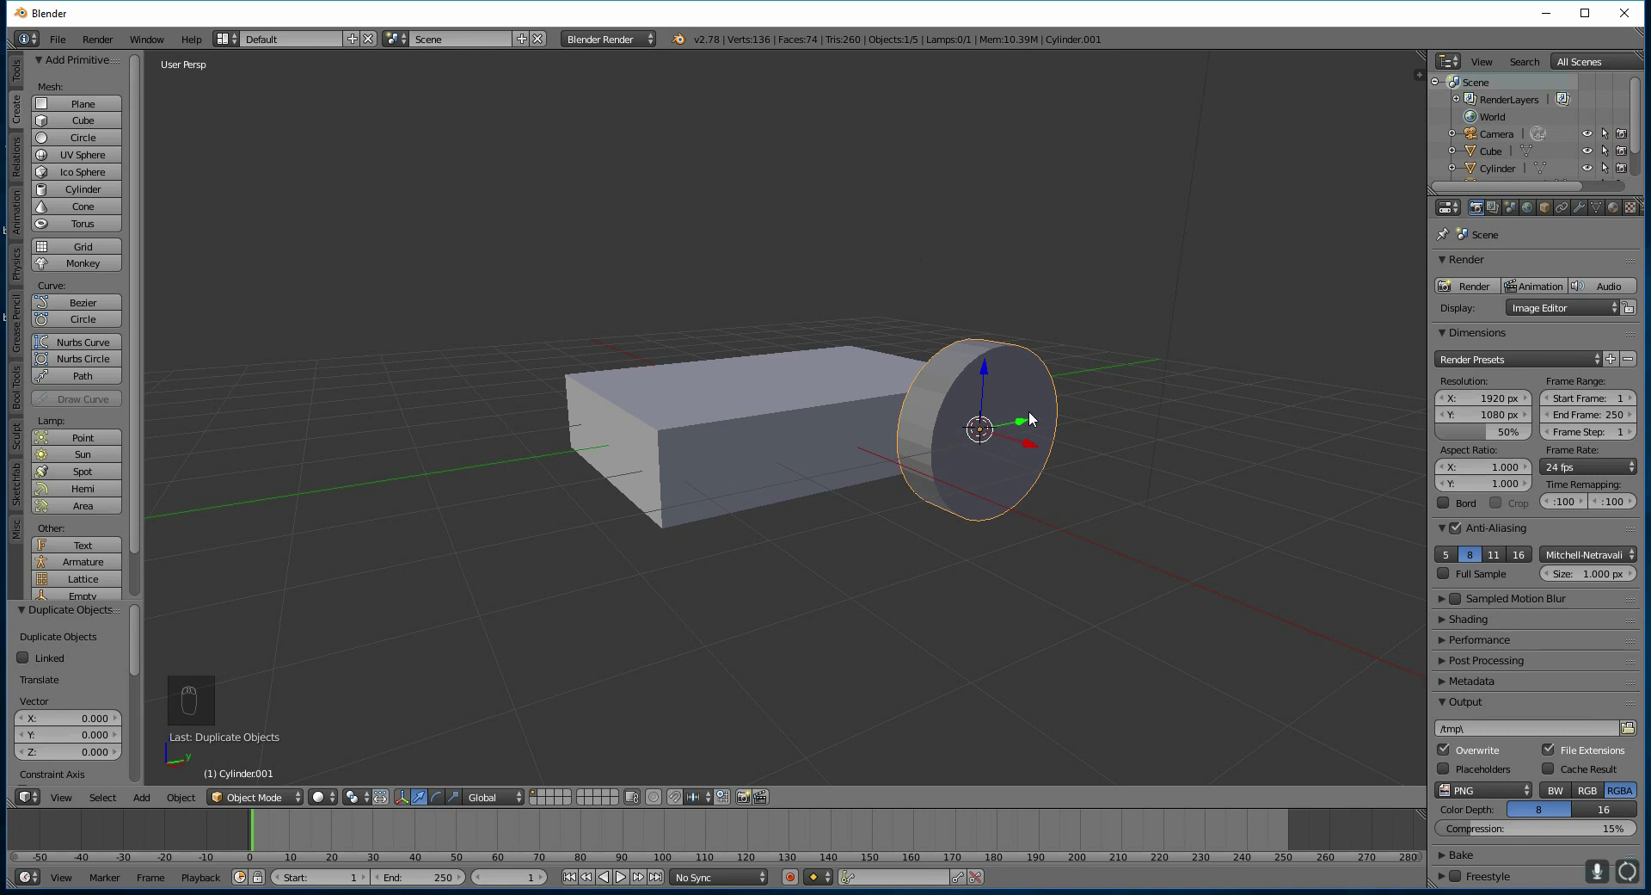
left_click_drag(1028, 423, 781, 512)
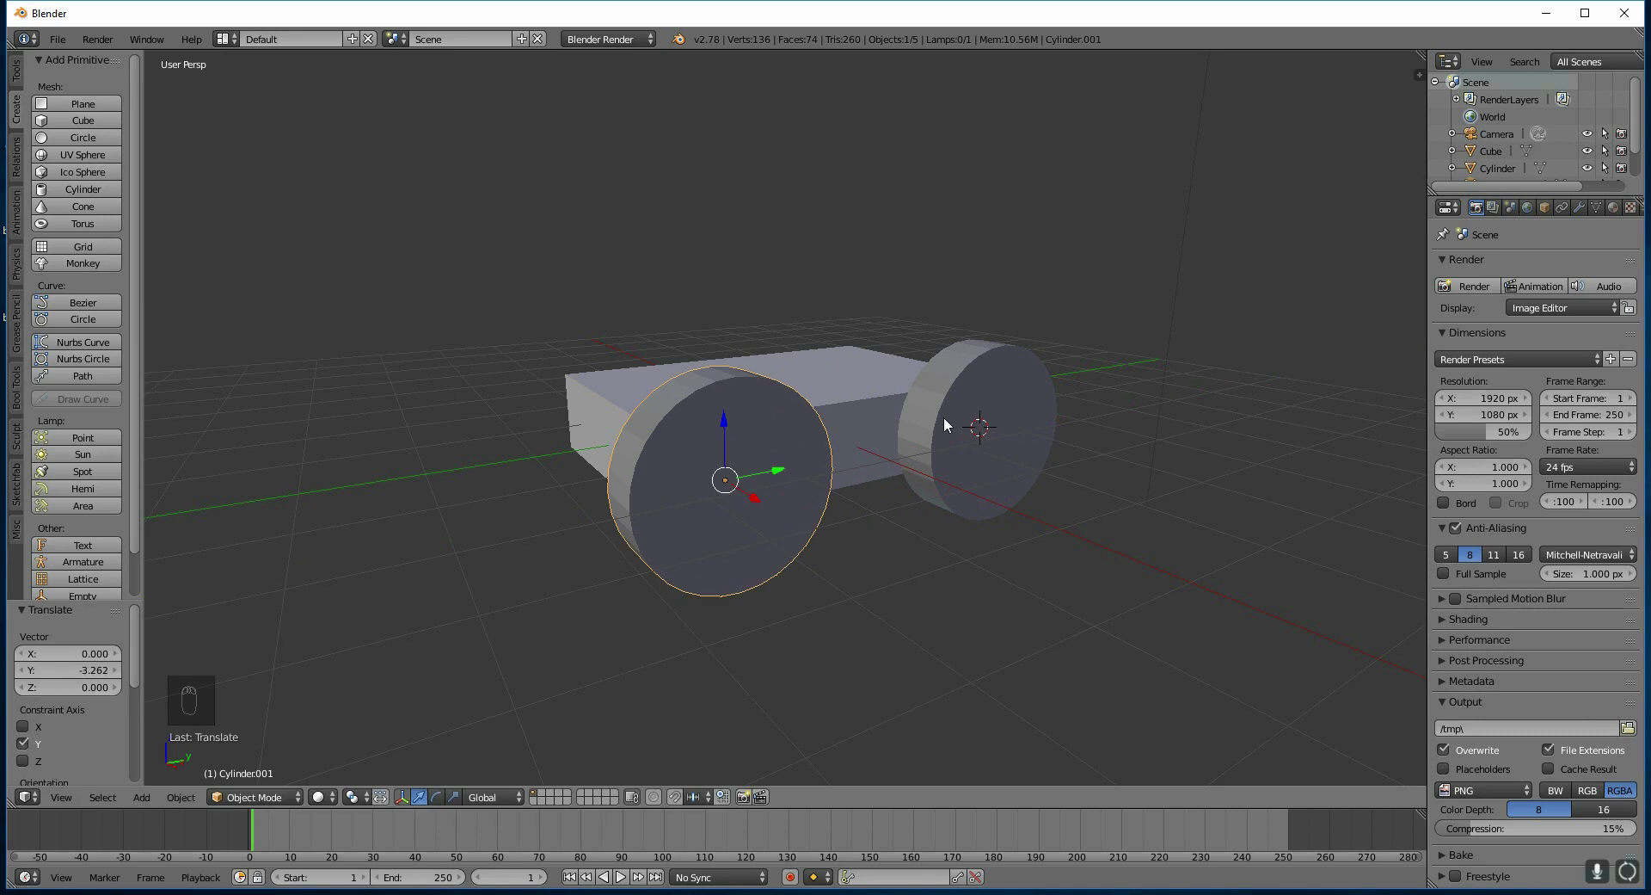
Shrink the duplicate wheel to 0.455 on Y and Z, keeping its thickness
key("s")
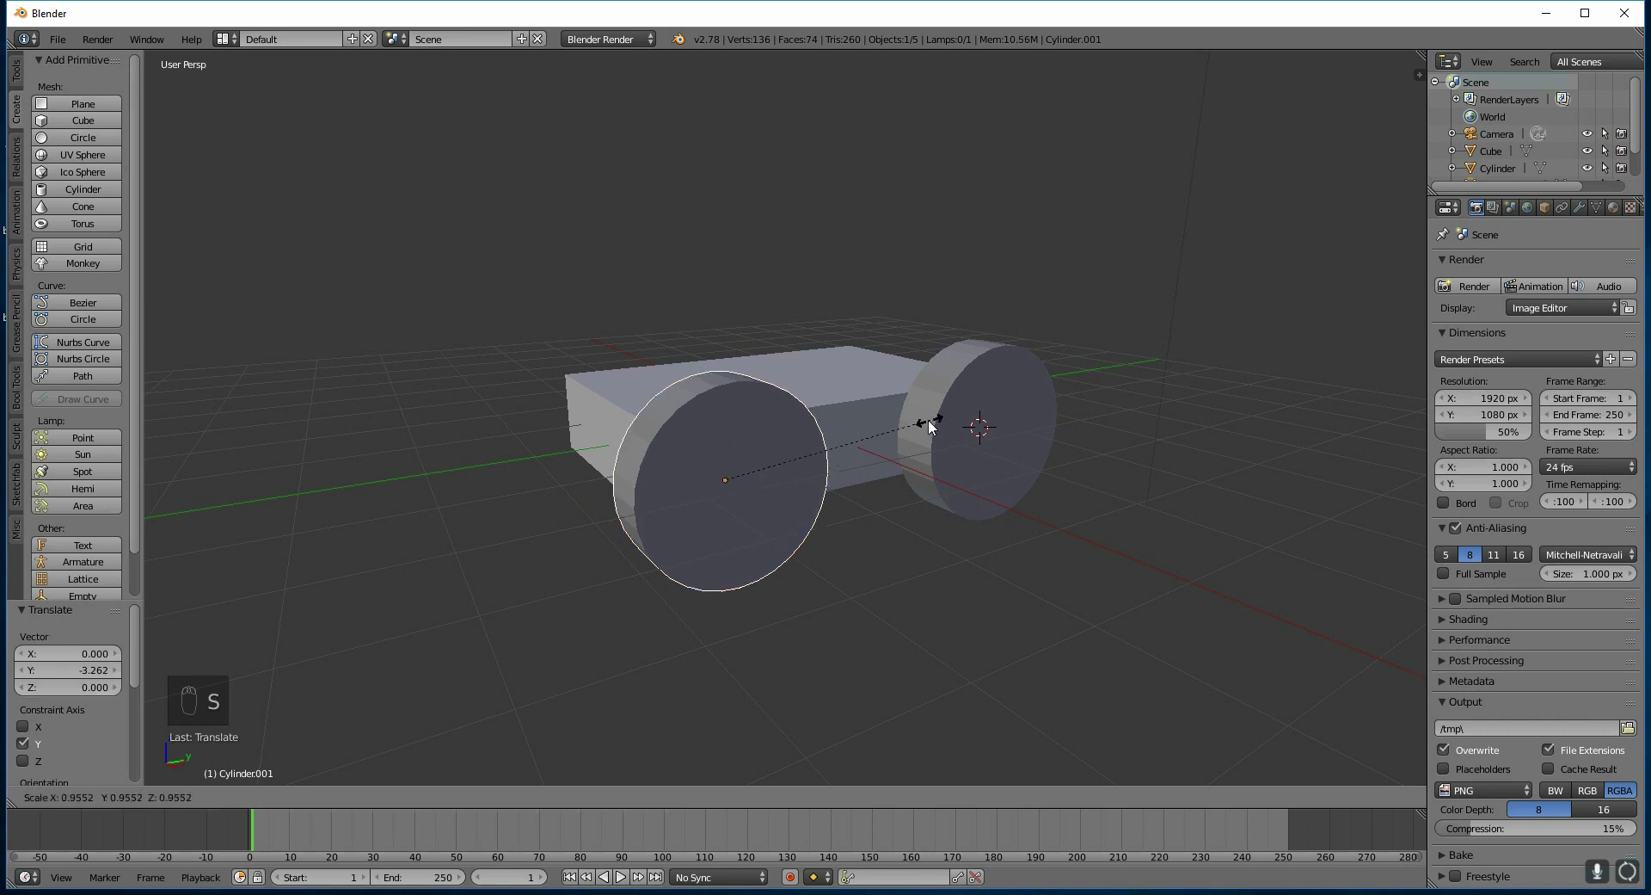
left_click(838, 450)
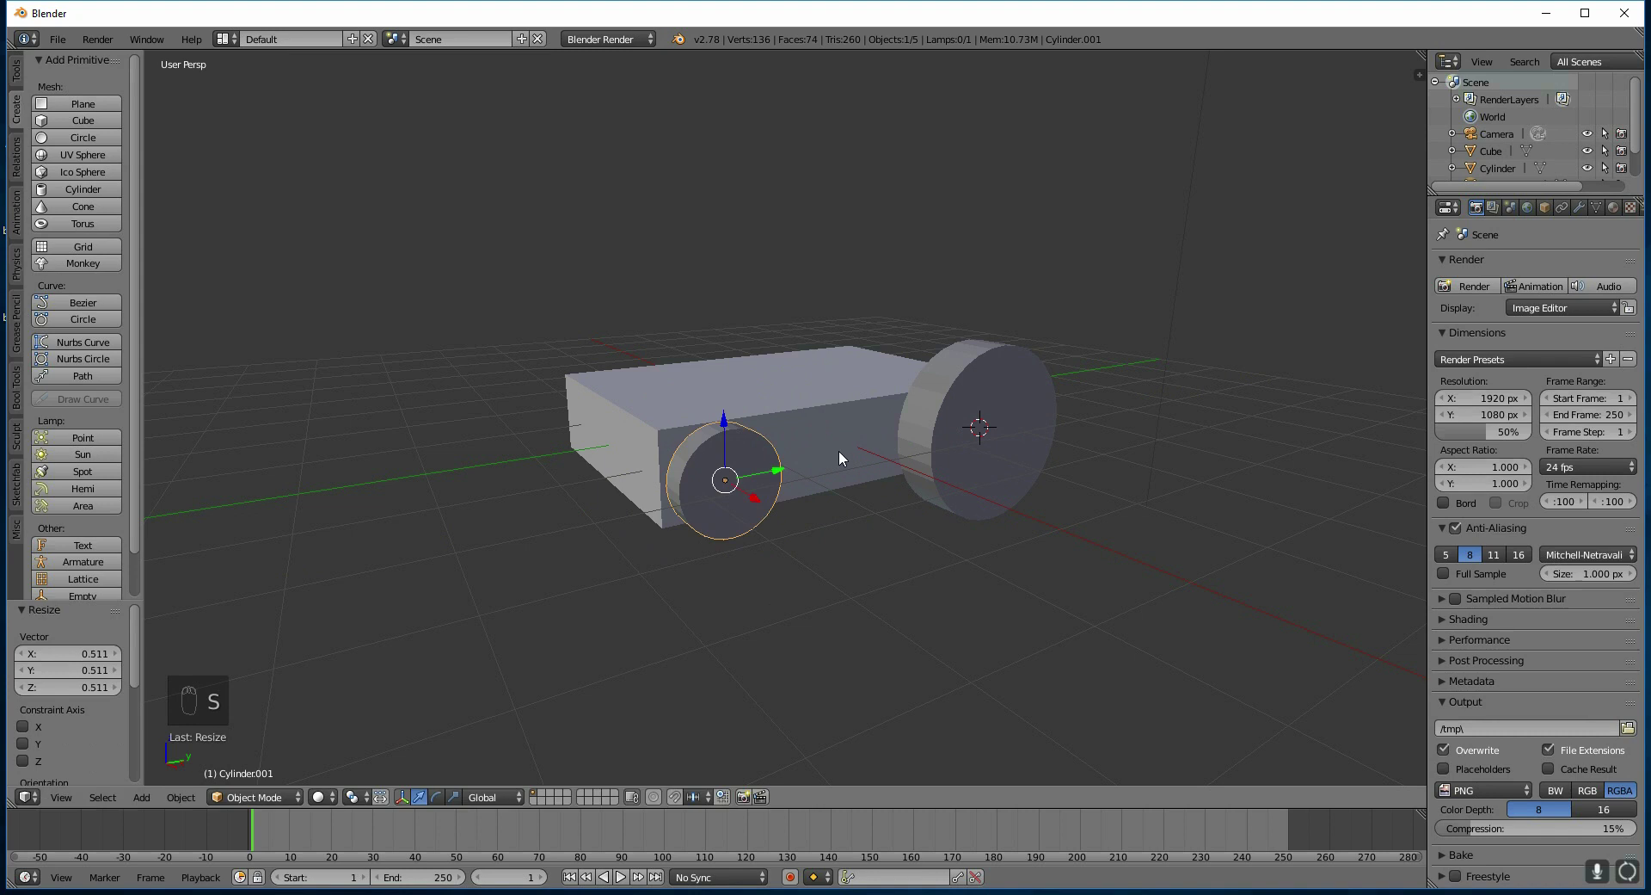
middle_click_drag(838, 451, 932, 462)
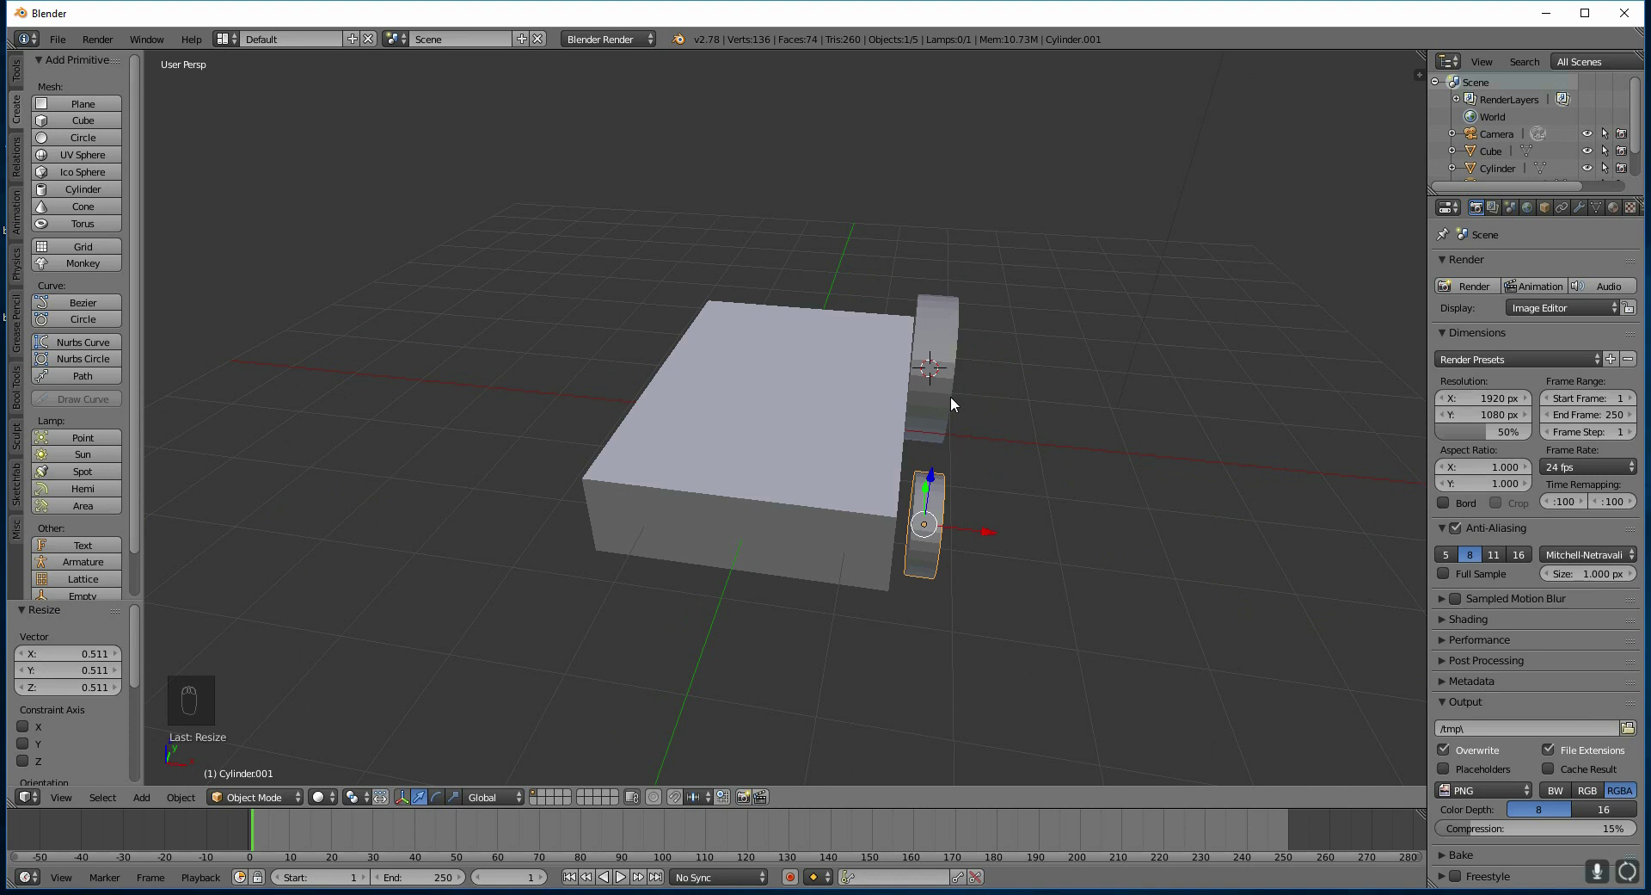
key("ctrl+z")
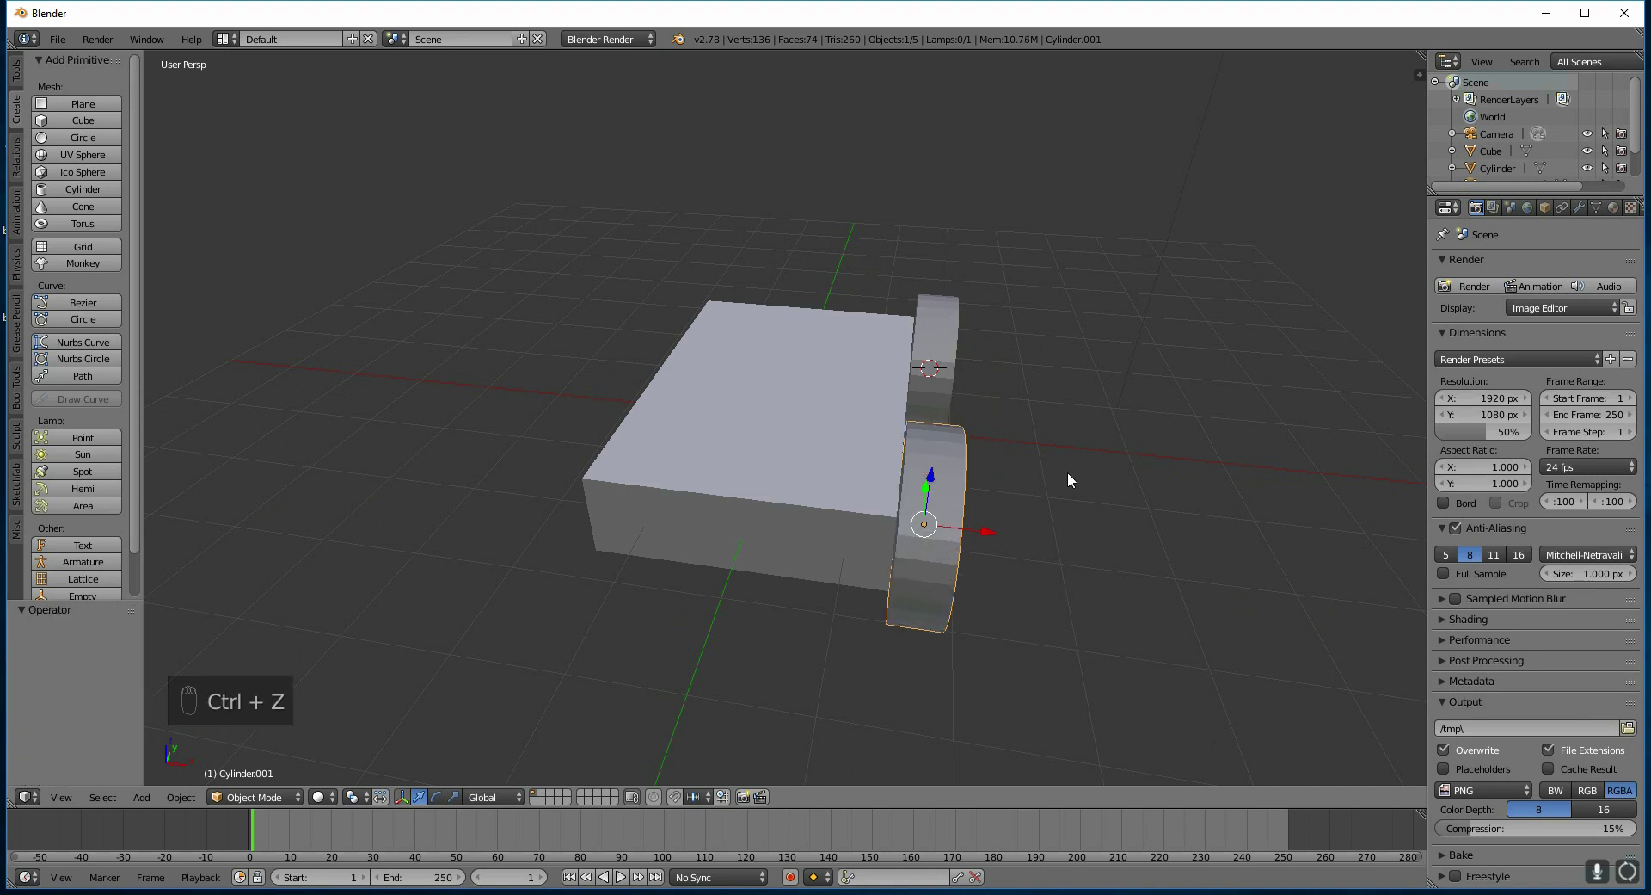
key("s")
key("shift+x")
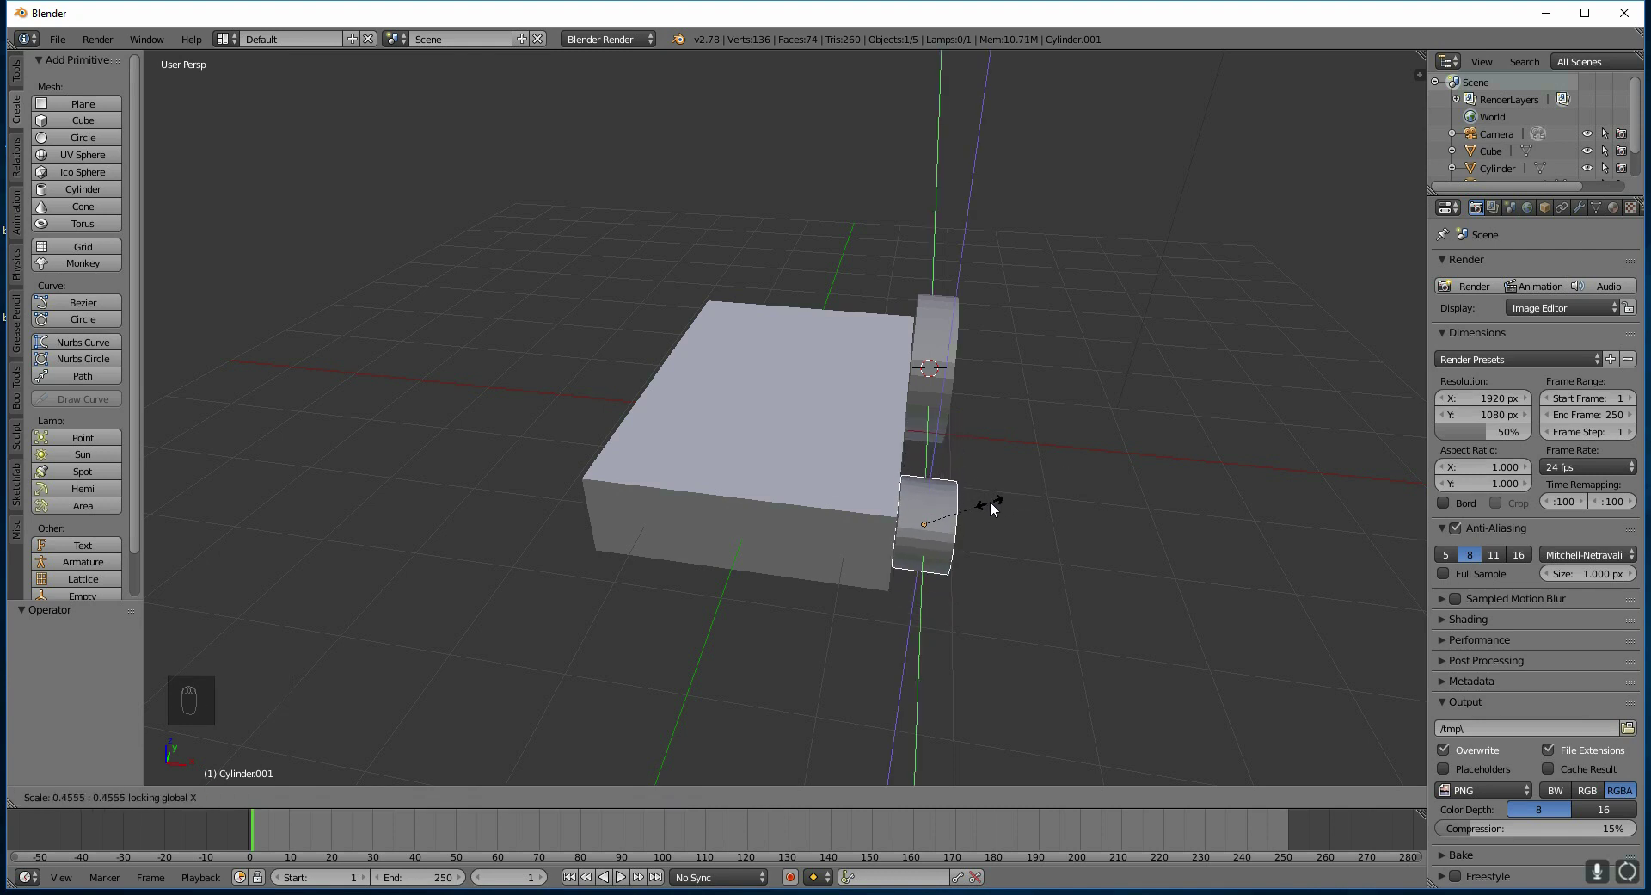
left_click(990, 501)
middle_click_drag(989, 500, 953, 495)
key("KP_3")
middle_click_drag(881, 441, 1008, 483)
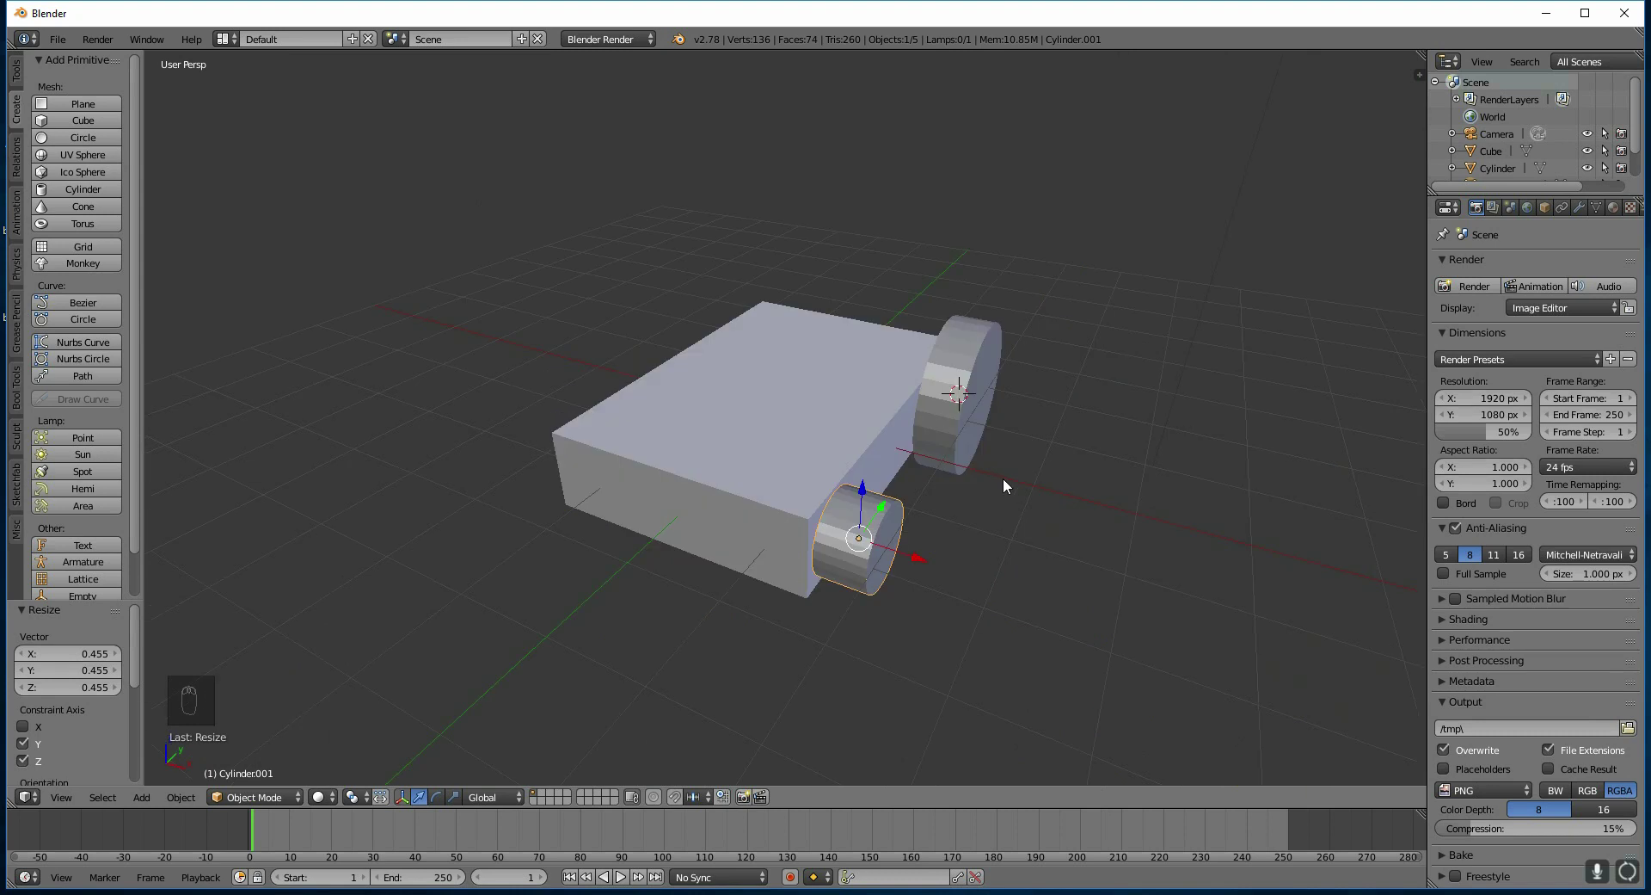
In orthographic side view, lower the small wheel and slide it to Y -0.893
key("KP_3")
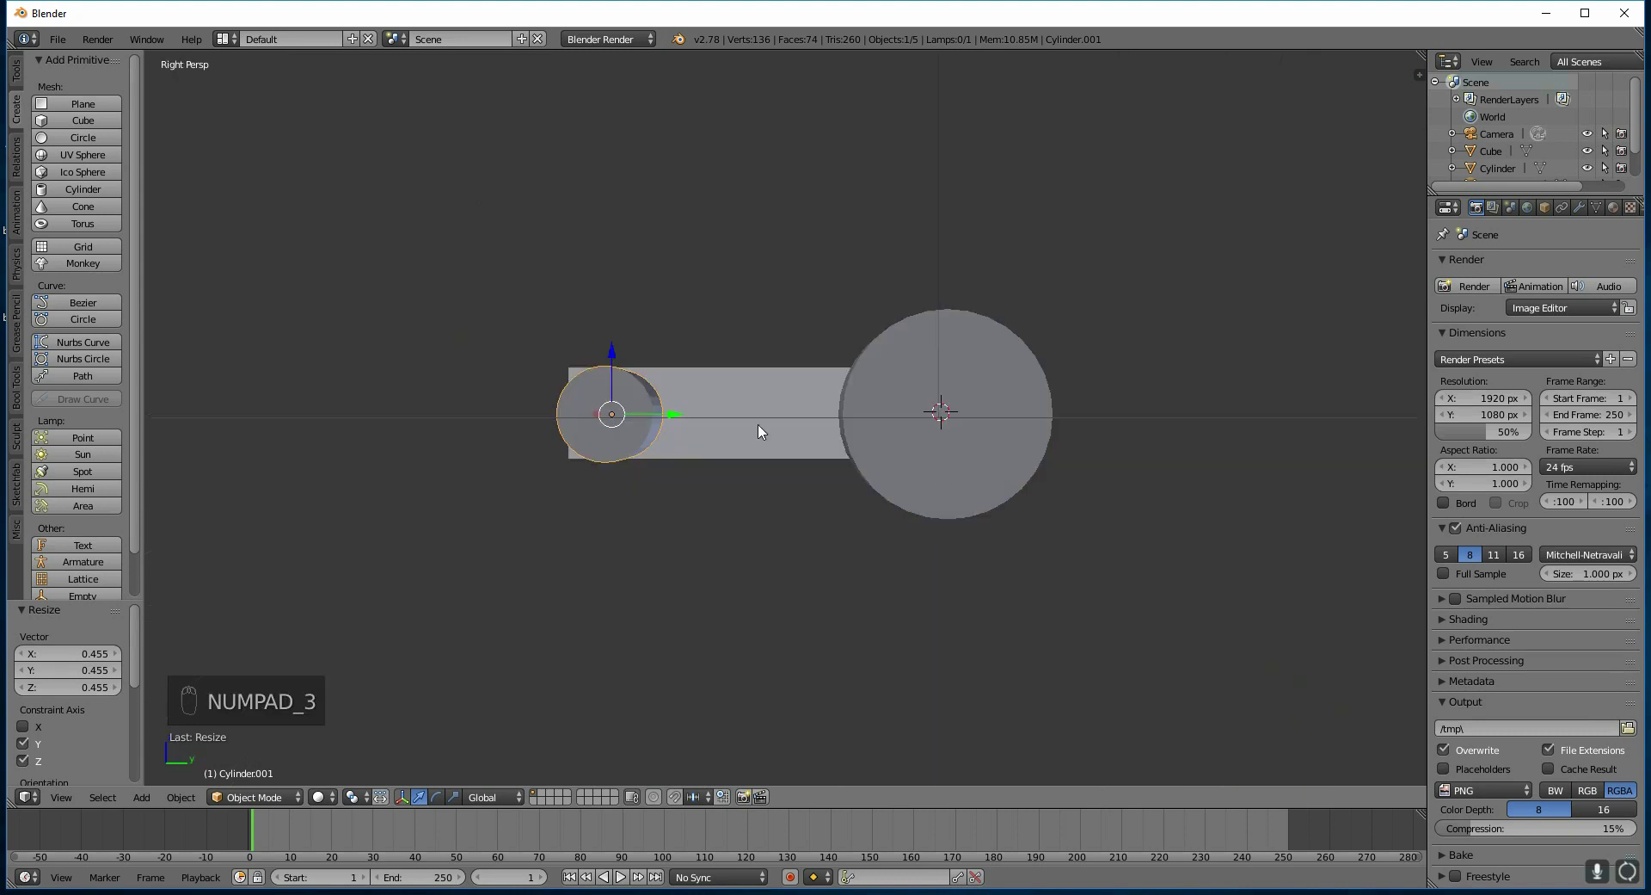
left_click_drag(619, 348, 616, 403)
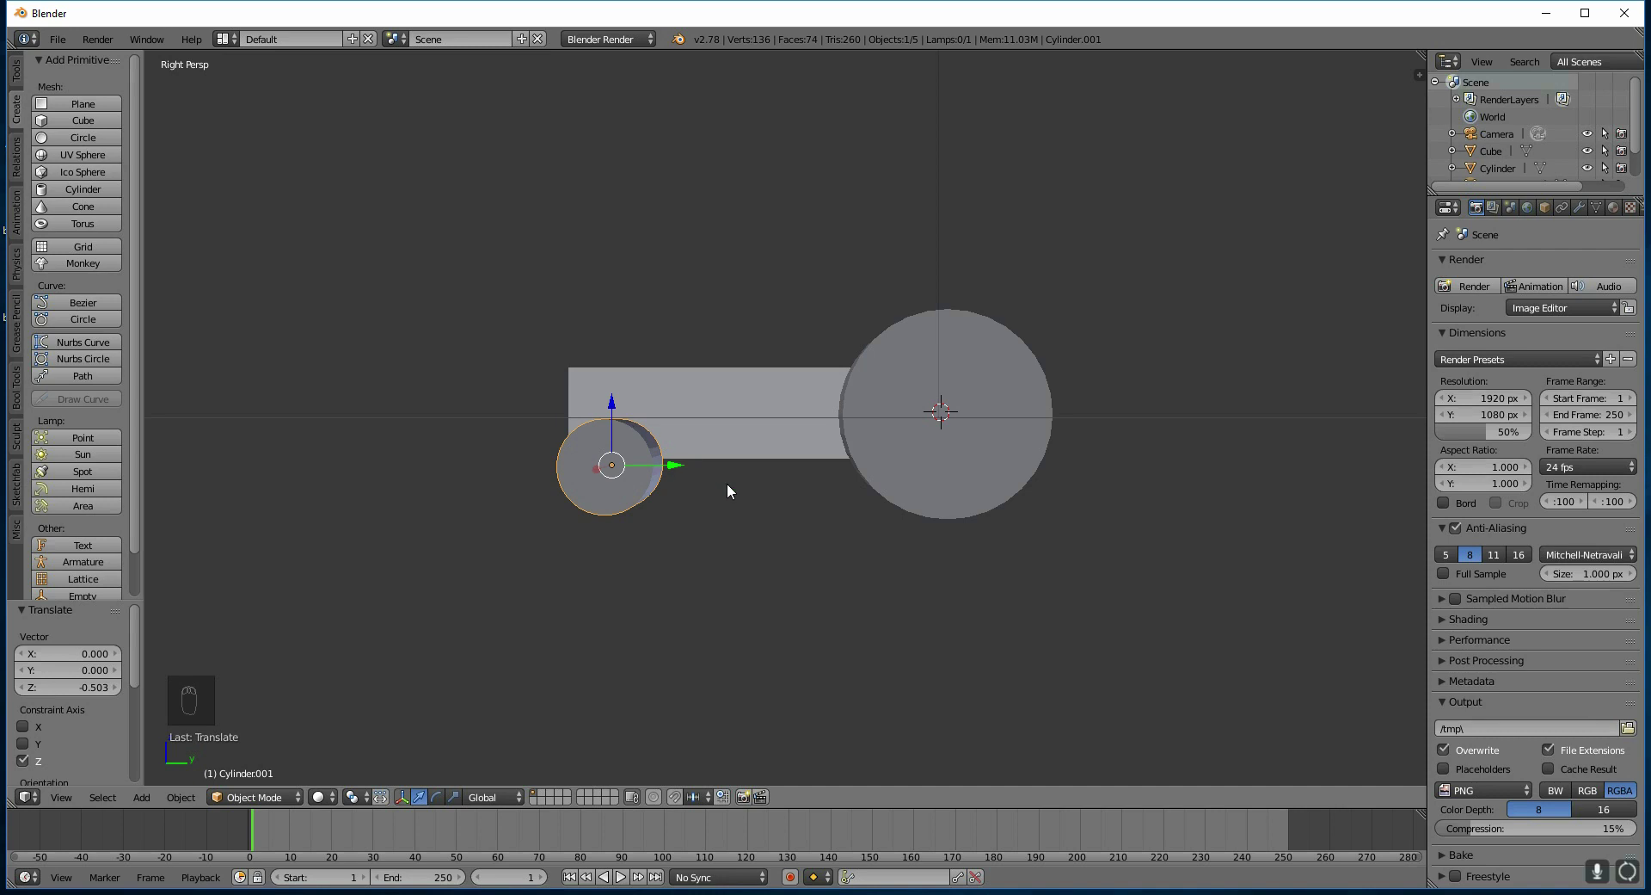
key("KP_5")
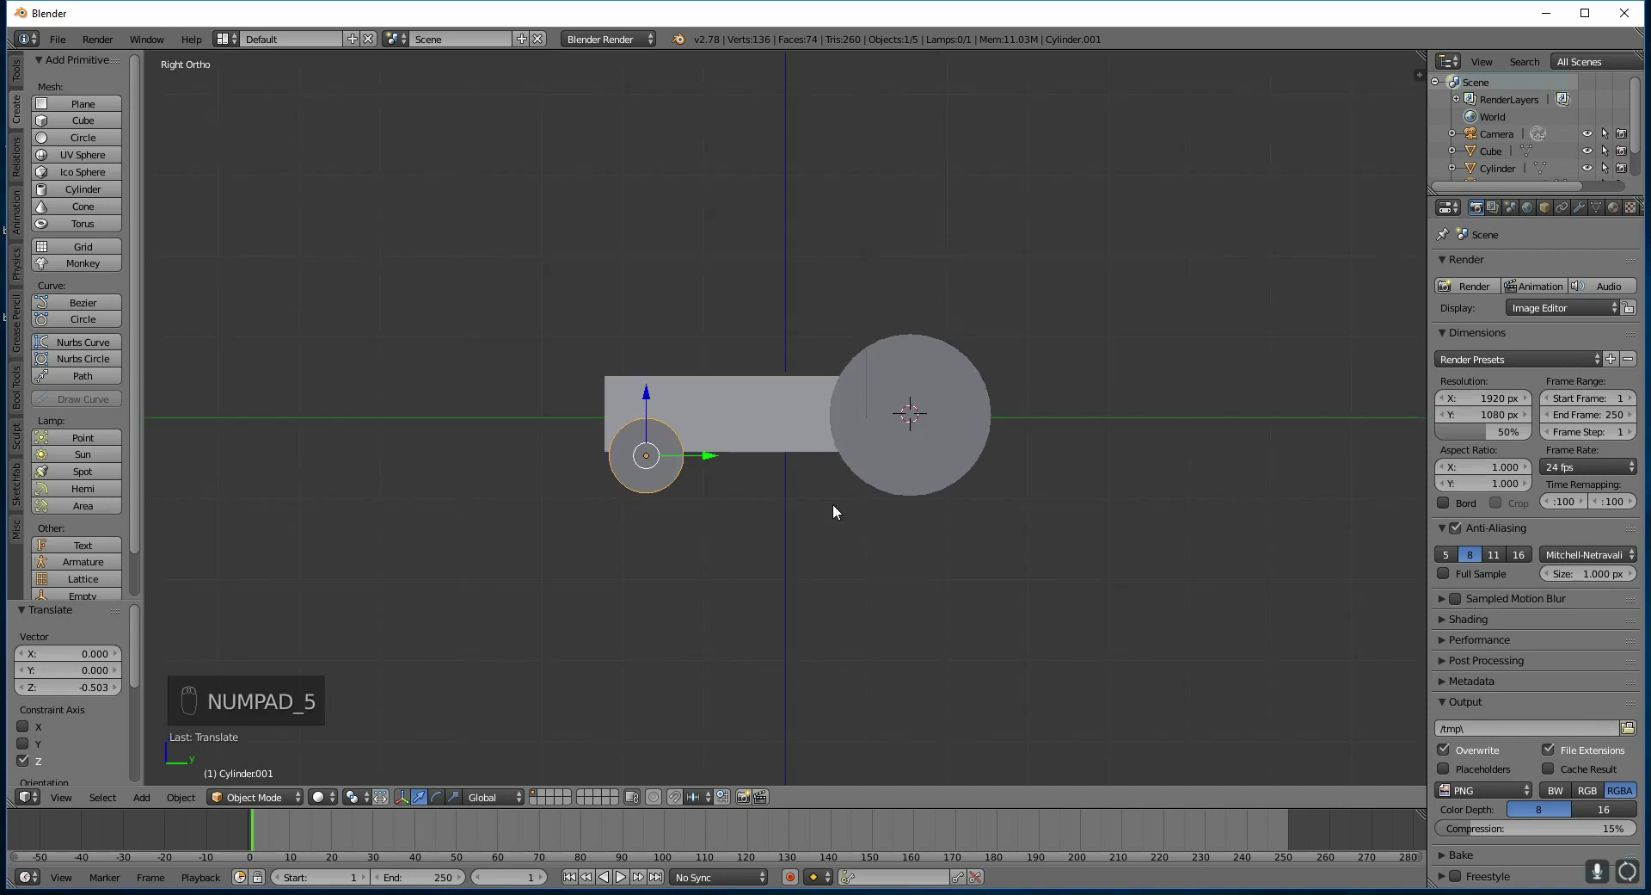
left_click_drag(709, 455, 697, 452)
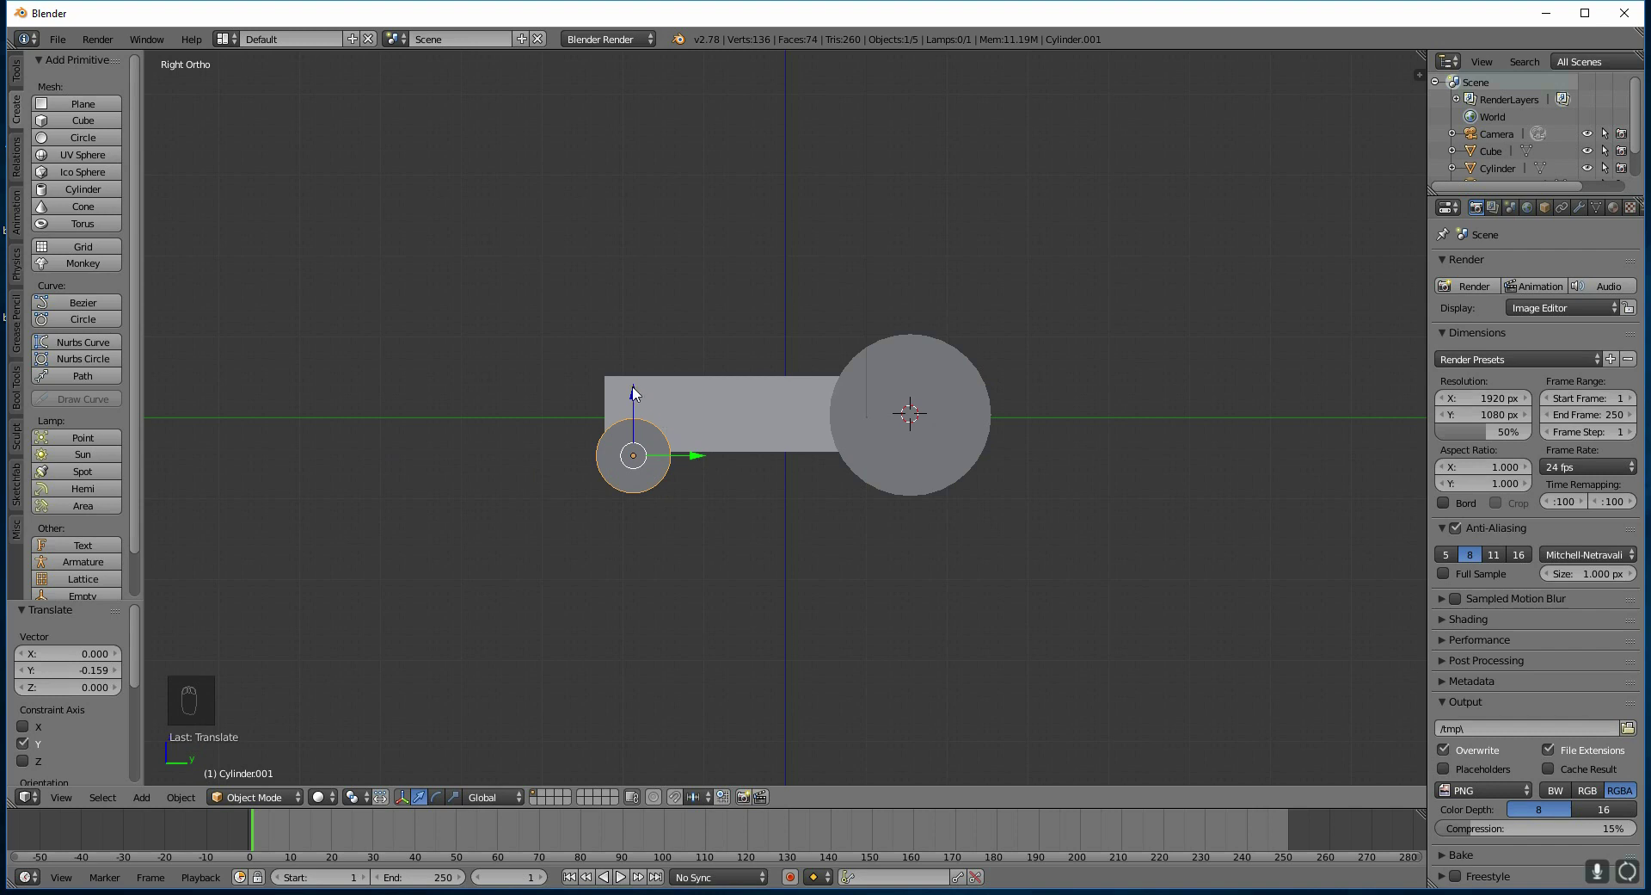
left_click_drag(634, 393, 632, 397)
left_click_drag(693, 455, 621, 454)
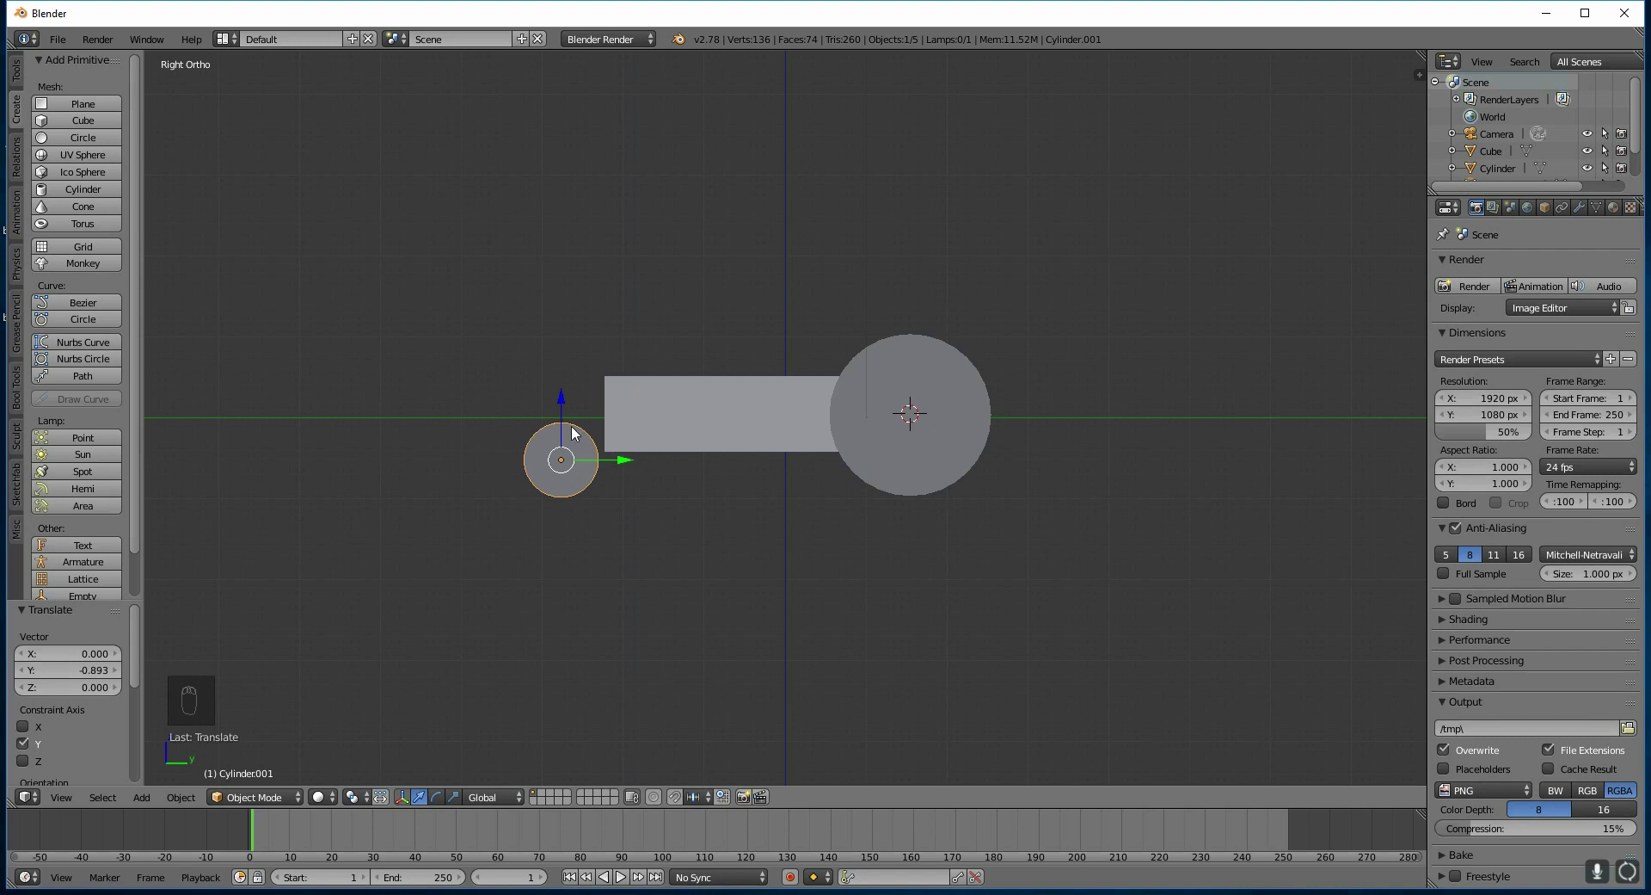
middle_click_drag(640, 467, 750, 484)
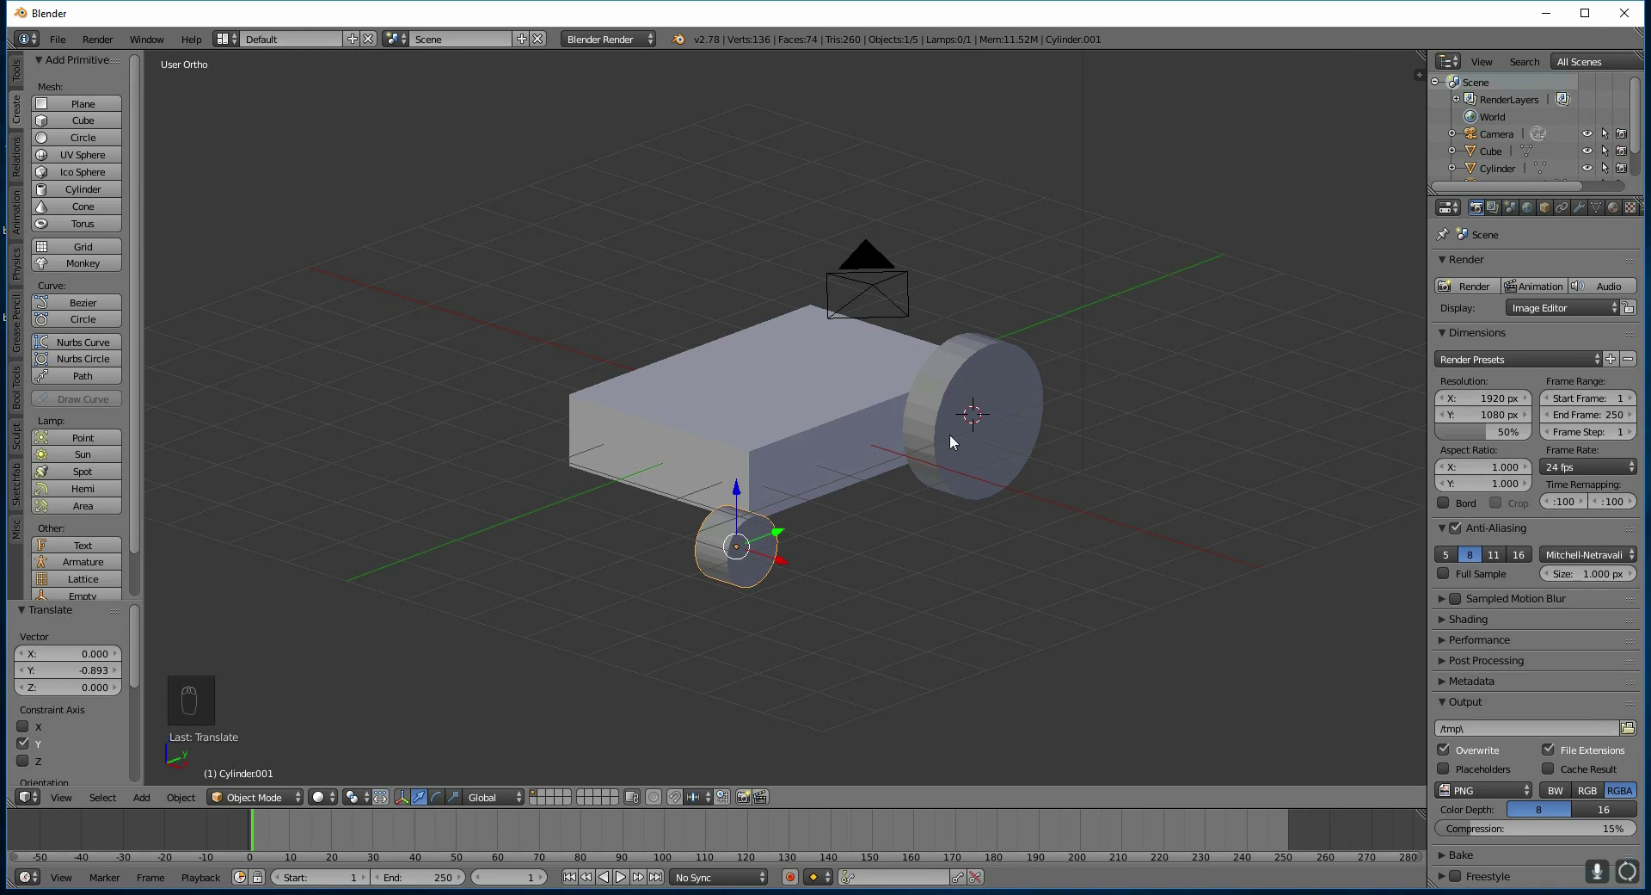
Select the Cube body rather than the wheels and open the Object Mode dropdown
key("KP_5")
middle_click_drag(950, 434, 839, 488)
right_click(899, 449)
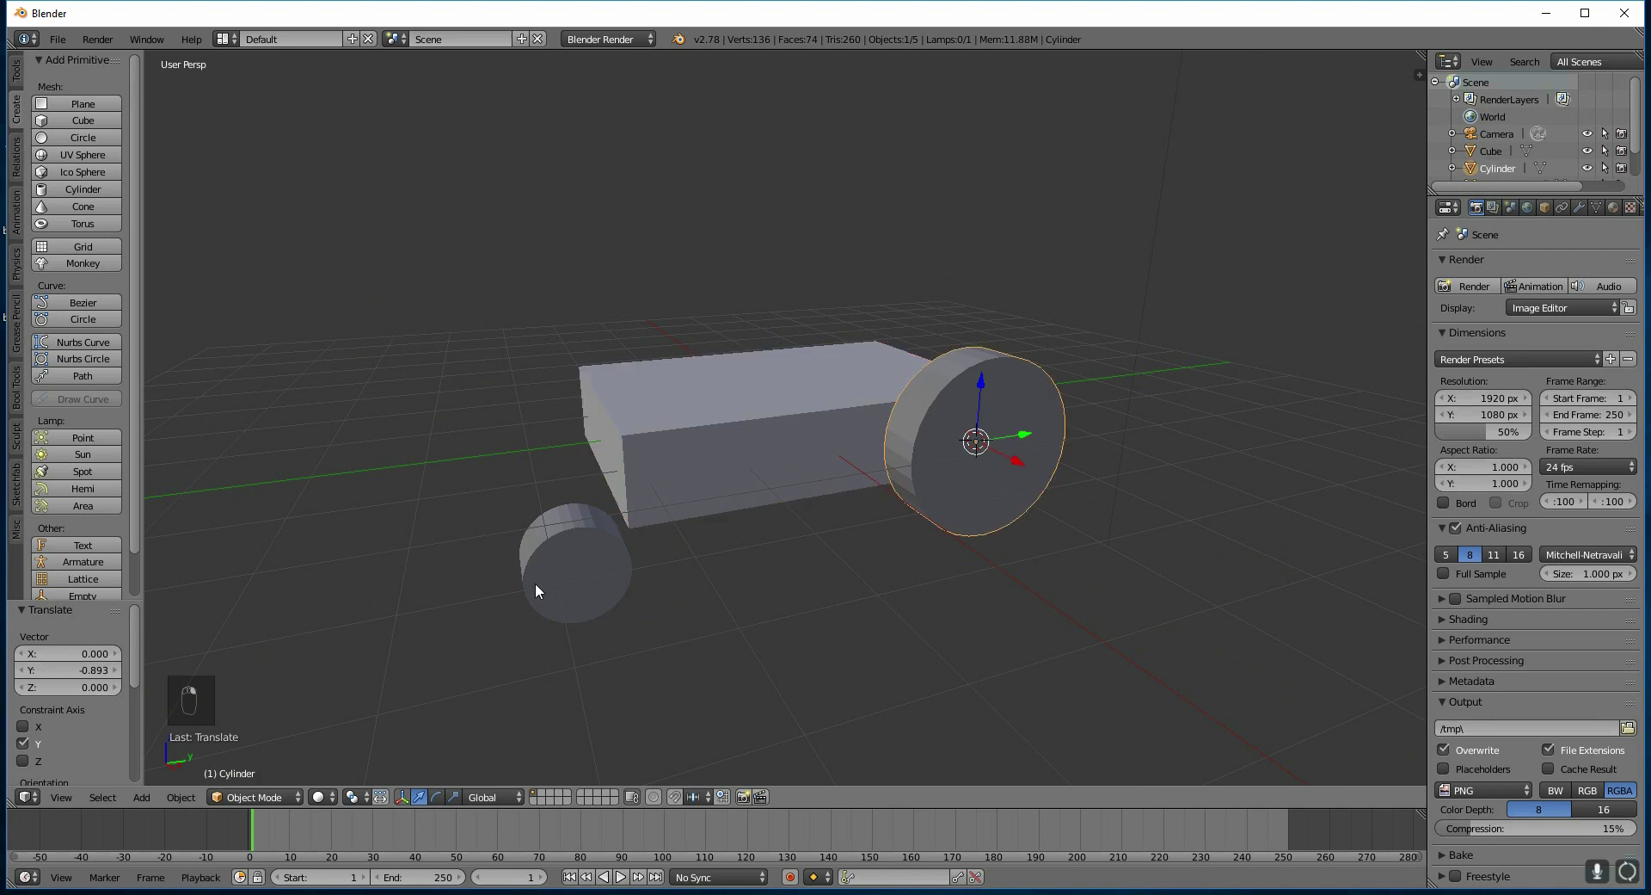
right_click(540, 578)
right_click(633, 471)
right_click(910, 444)
right_click(647, 461)
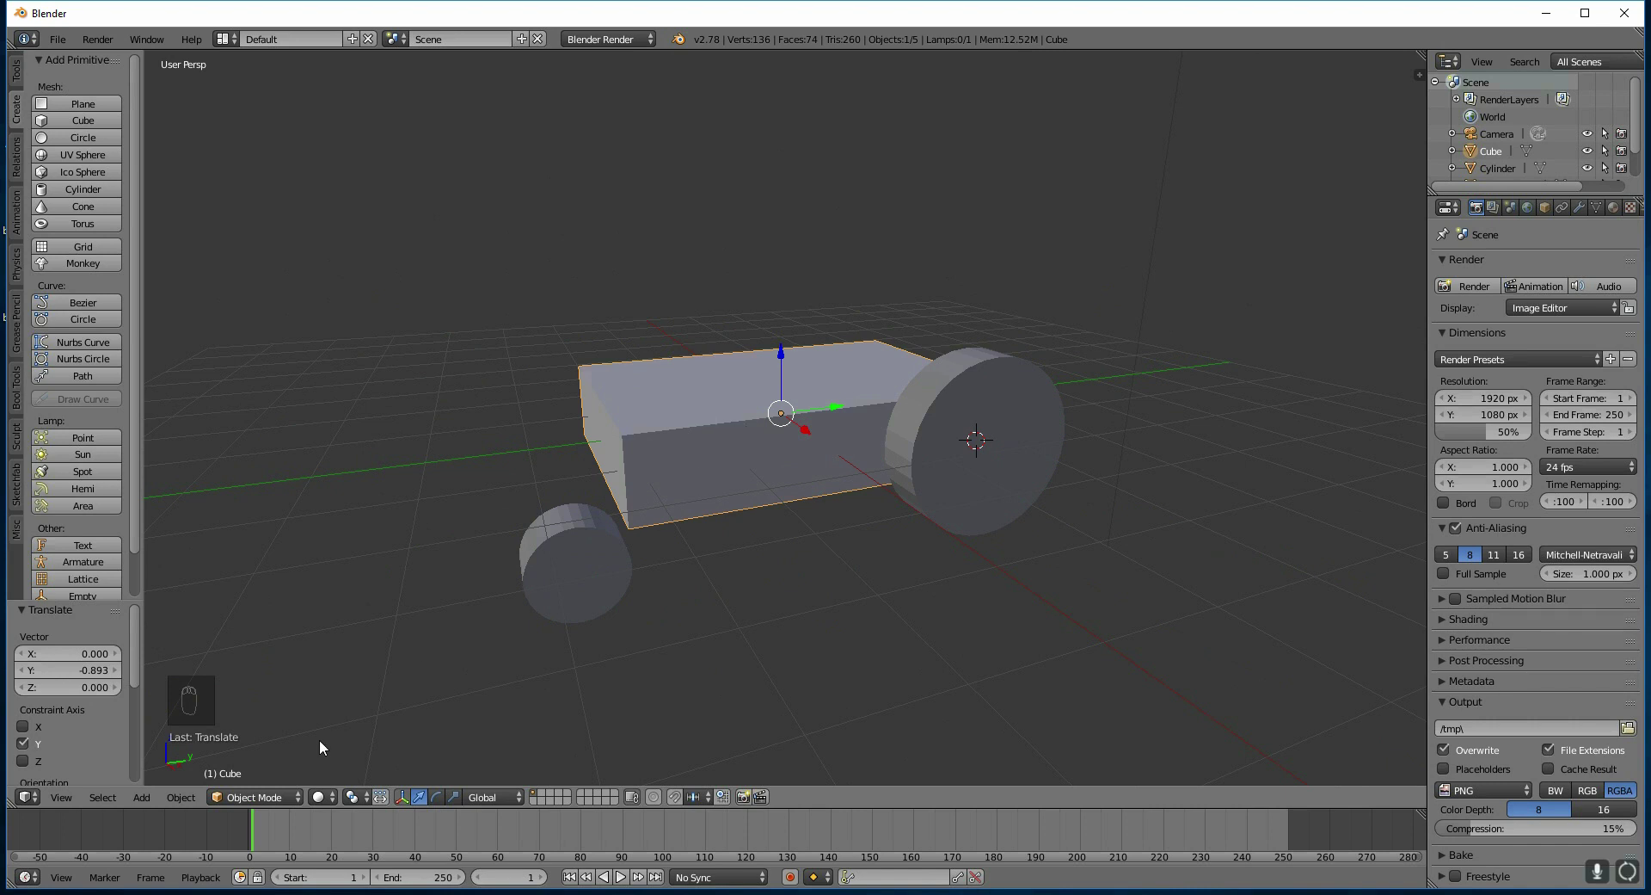
left_click(257, 796)
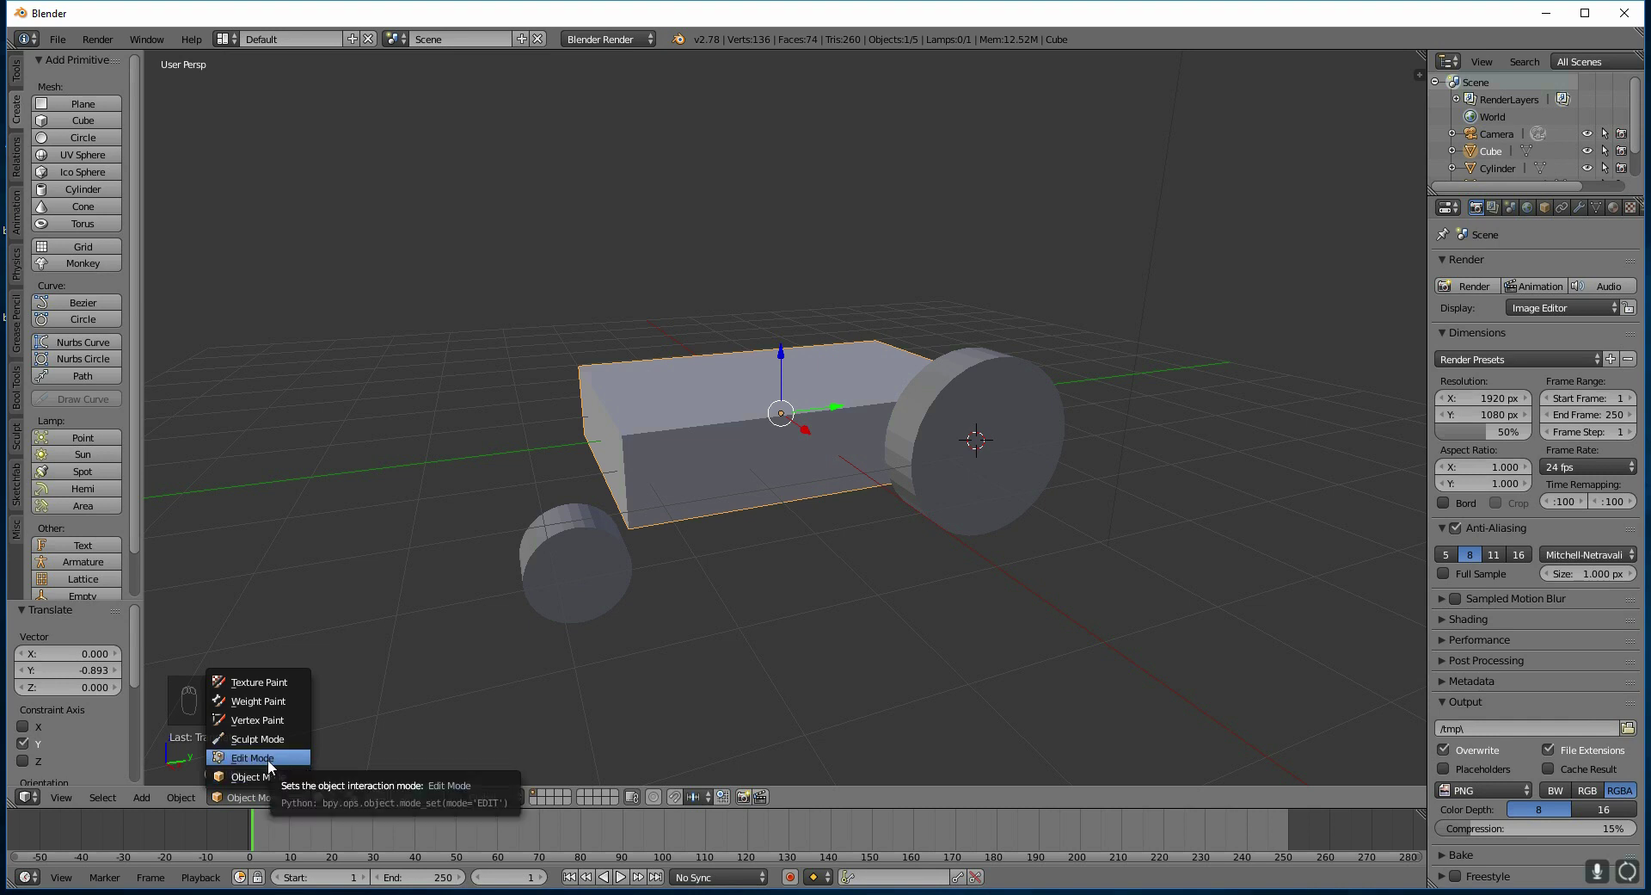
Enter Edit Mode on the body and select its front corner vertices
left_click(267, 758)
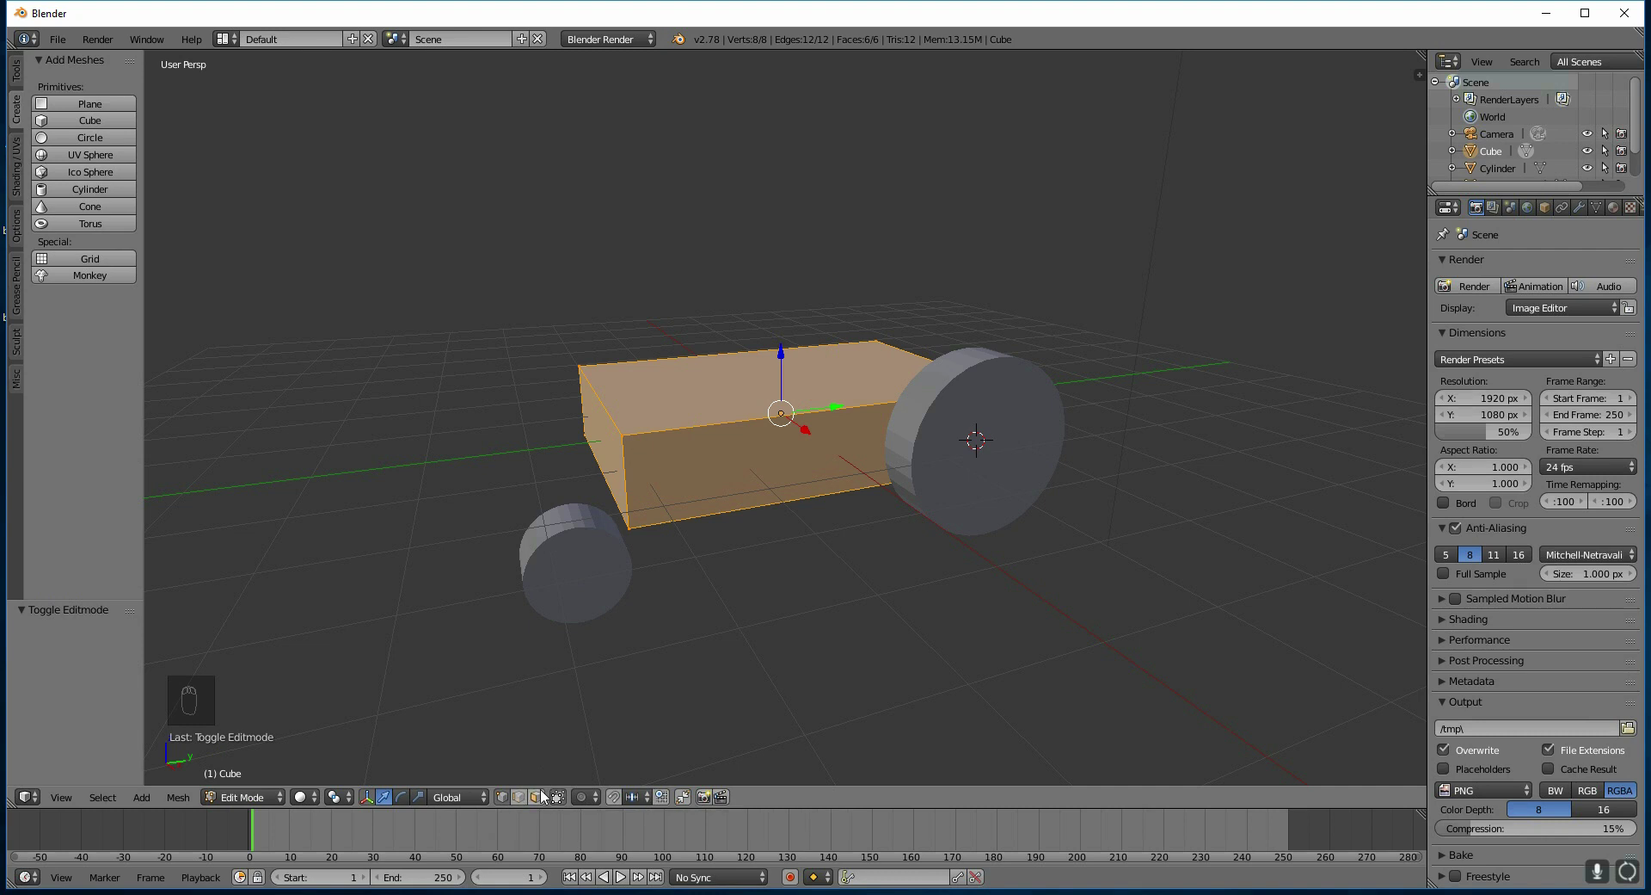
right_click(624, 434)
right_click(629, 527)
right_click(585, 429)
right_click(581, 369)
right_click(636, 443)
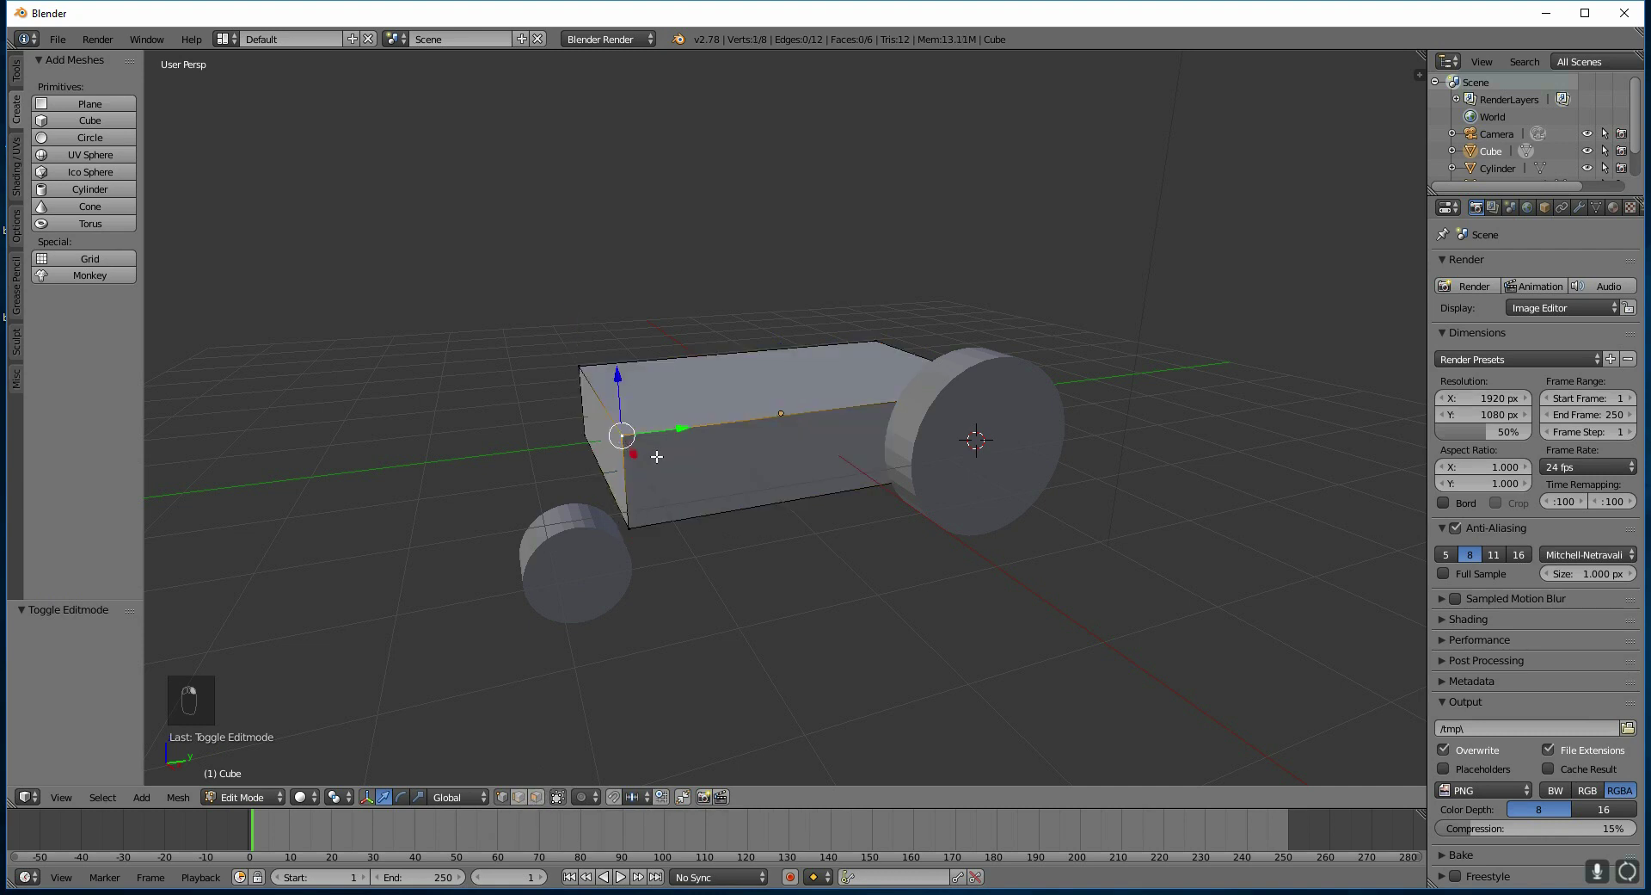
Switch to edge select and pick the edges around the body's left end face
left_click(519, 796)
right_click(748, 421)
right_click(608, 413)
right_click(621, 478)
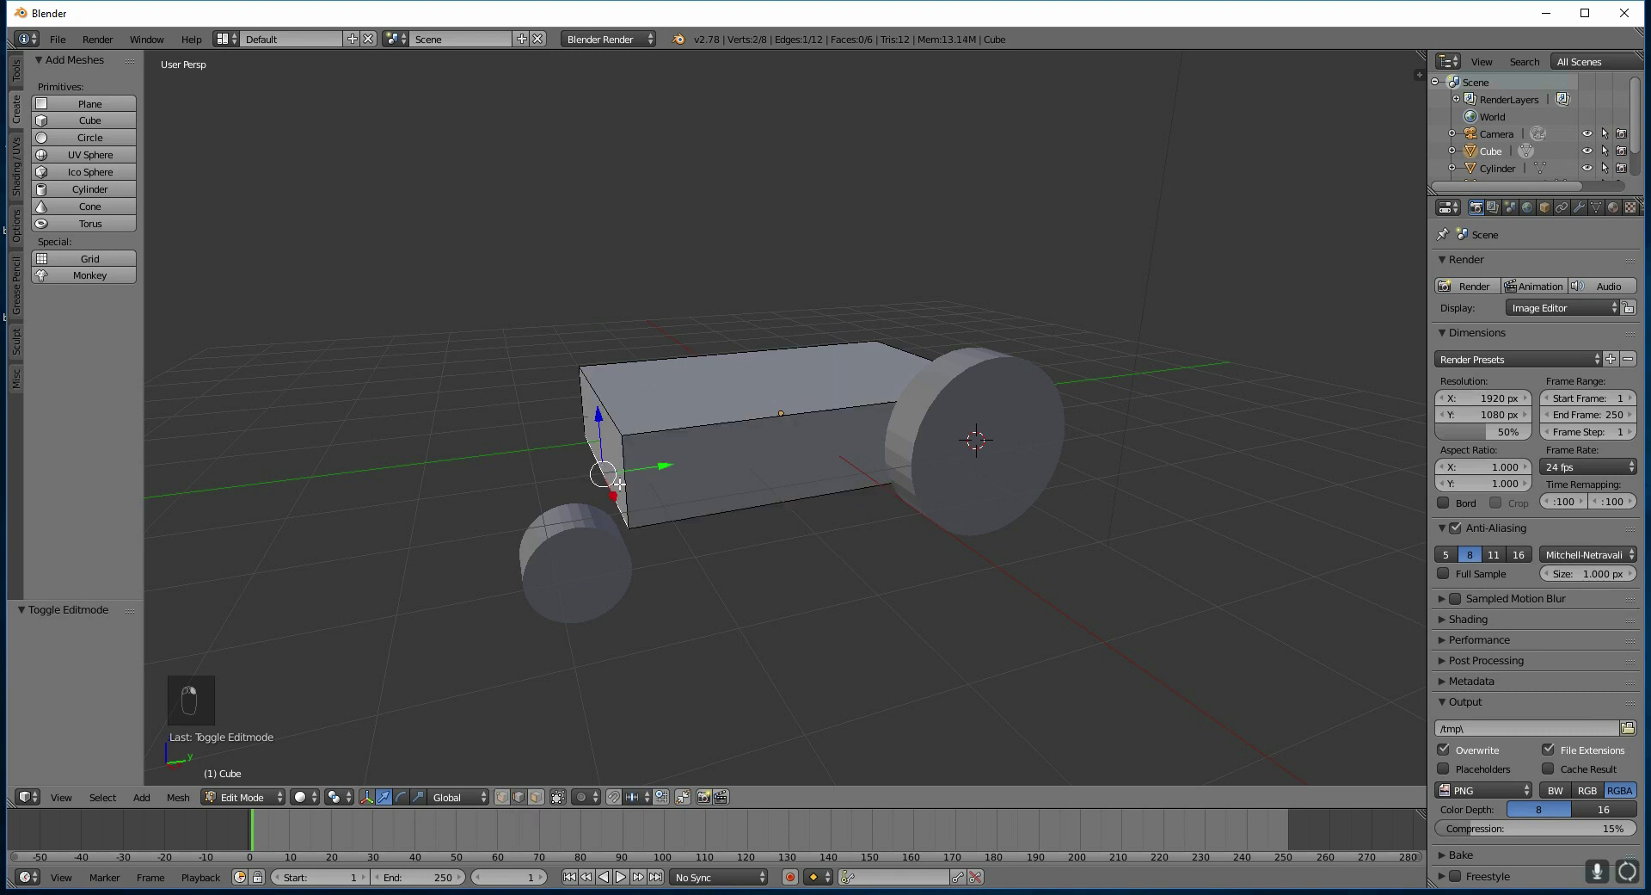
right_click(651, 431)
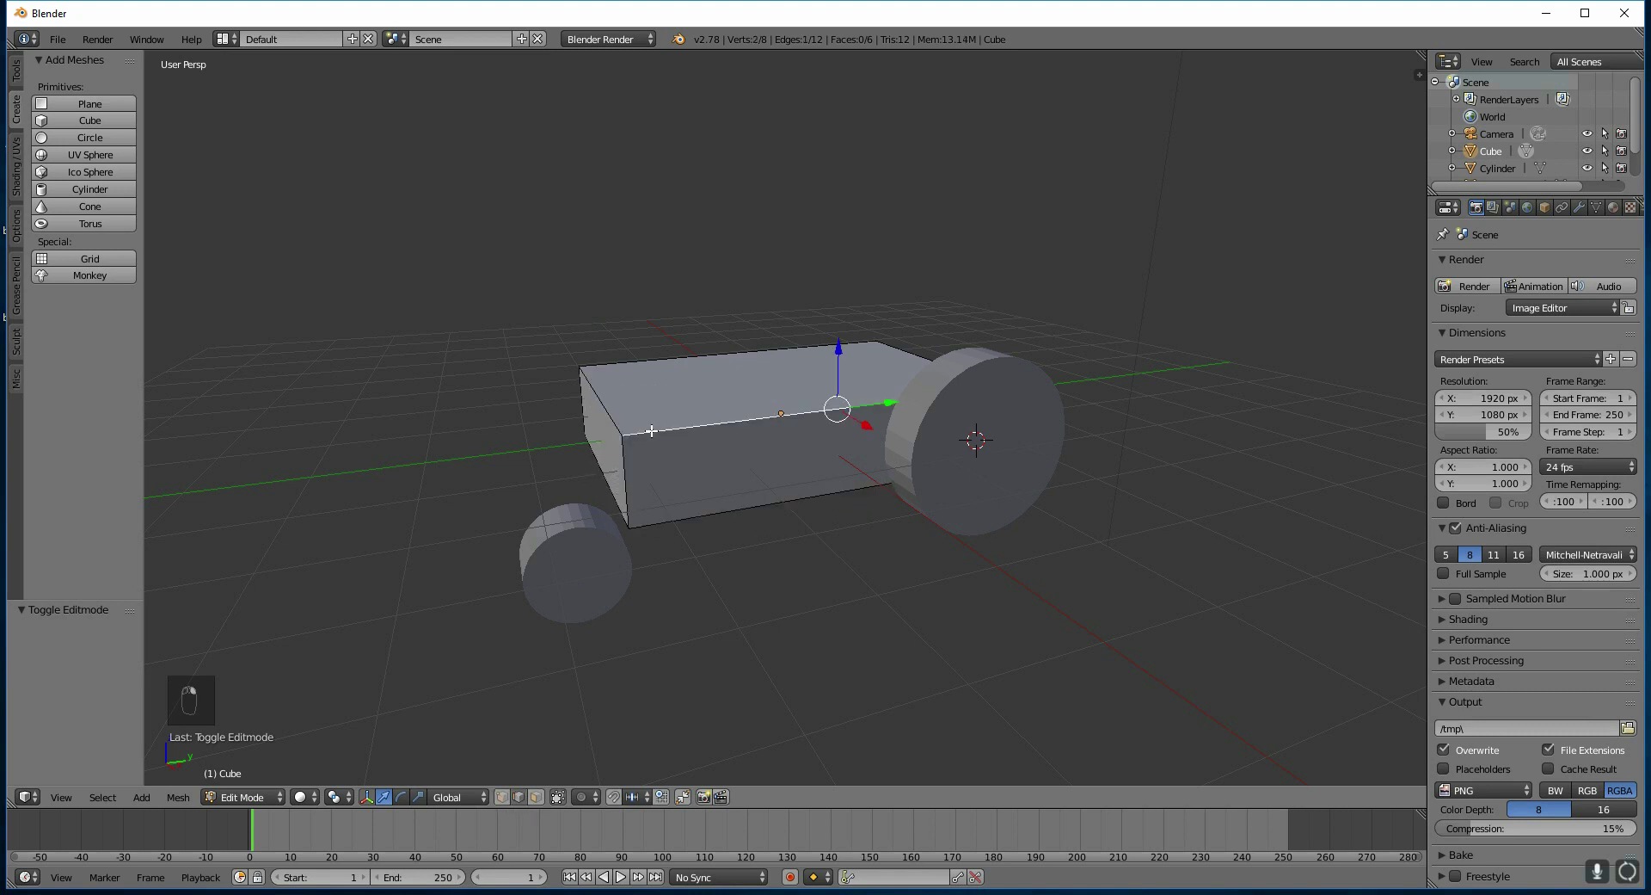
right_click(686, 514, "shift")
right_click(629, 478, "shift")
right_click(607, 413, "shift")
right_click(594, 460, "shift")
right_click(590, 399, "shift")
Switch to face select and select the body's top and front faces
left_click(537, 796)
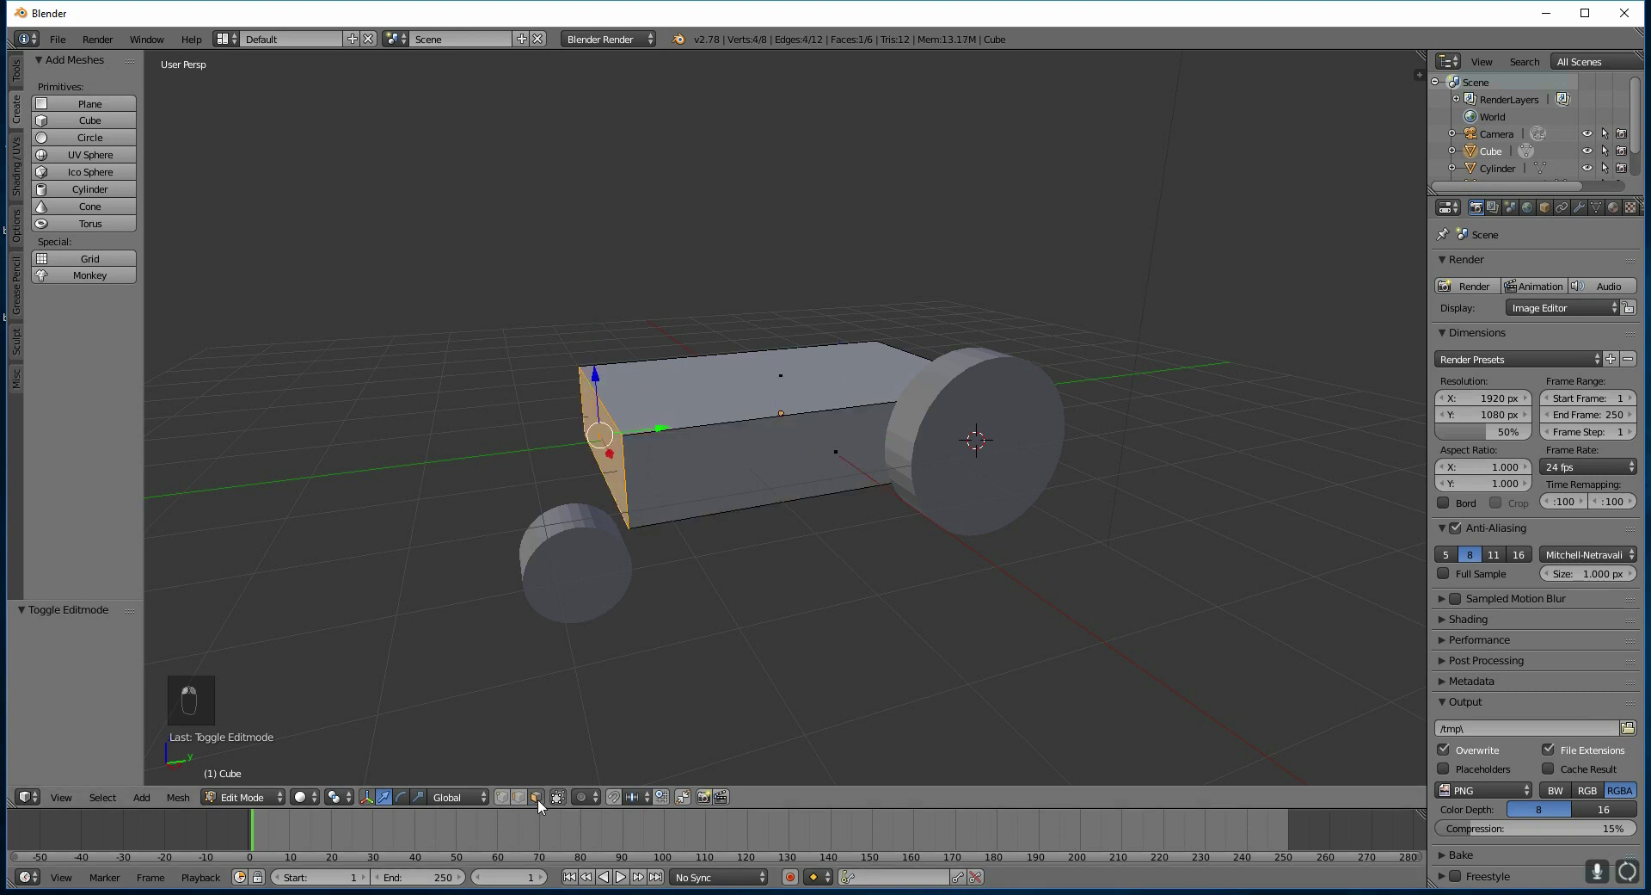
right_click(738, 382)
right_click(797, 475)
Push the body's left end face to Y -1.338 and lower its top edge
right_click(617, 475)
left_click_drag(665, 427, 538, 462)
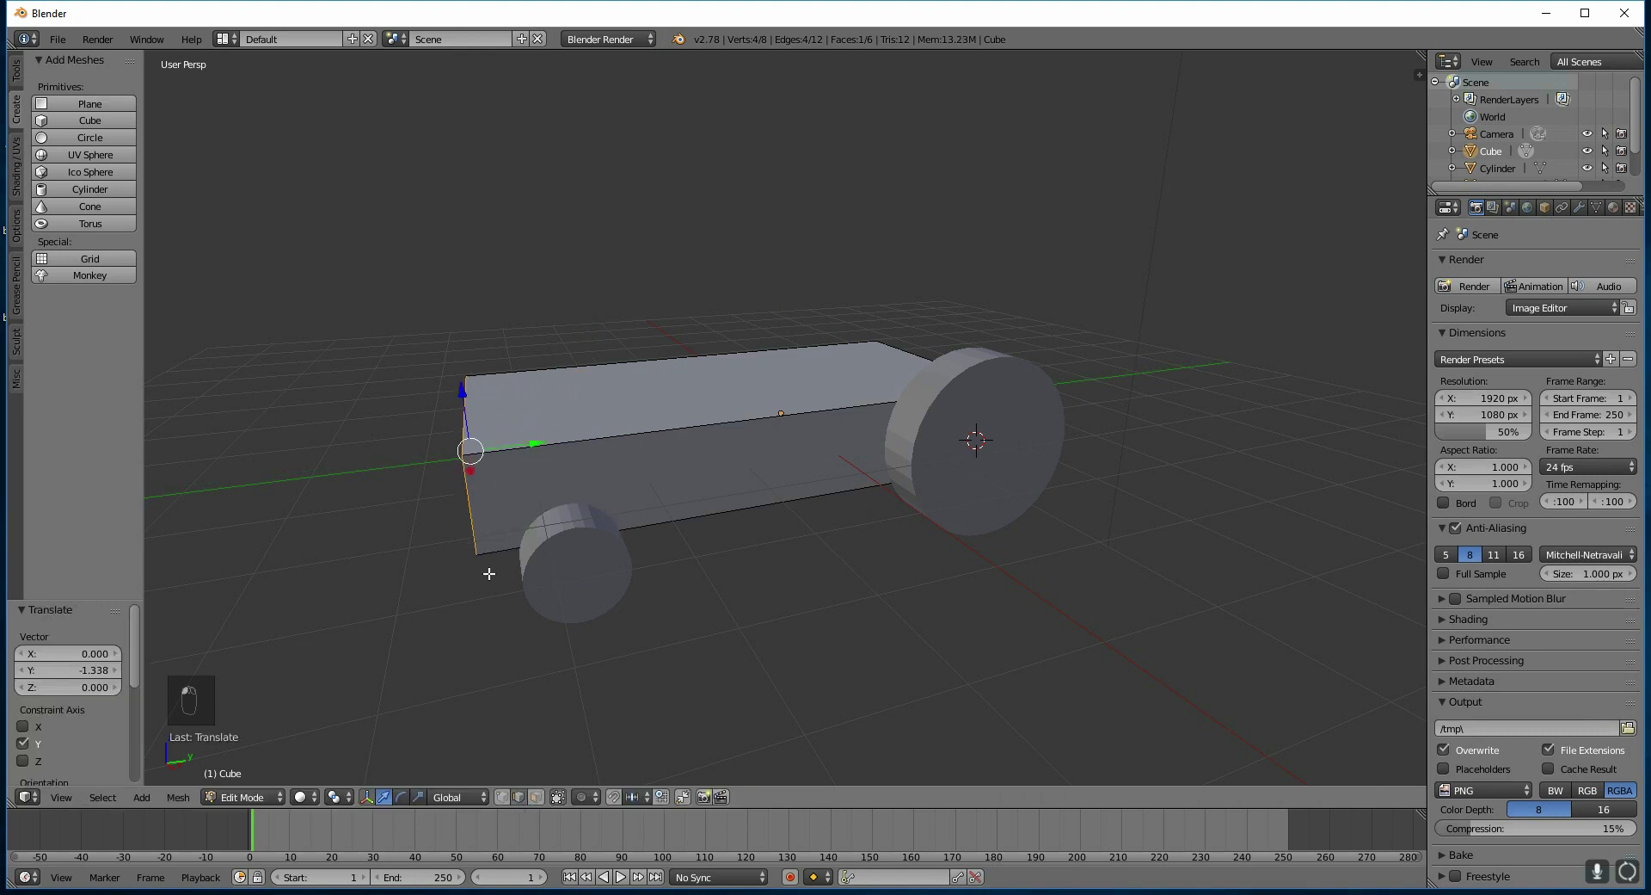
middle_click_drag(465, 465, 519, 435)
right_click(518, 435)
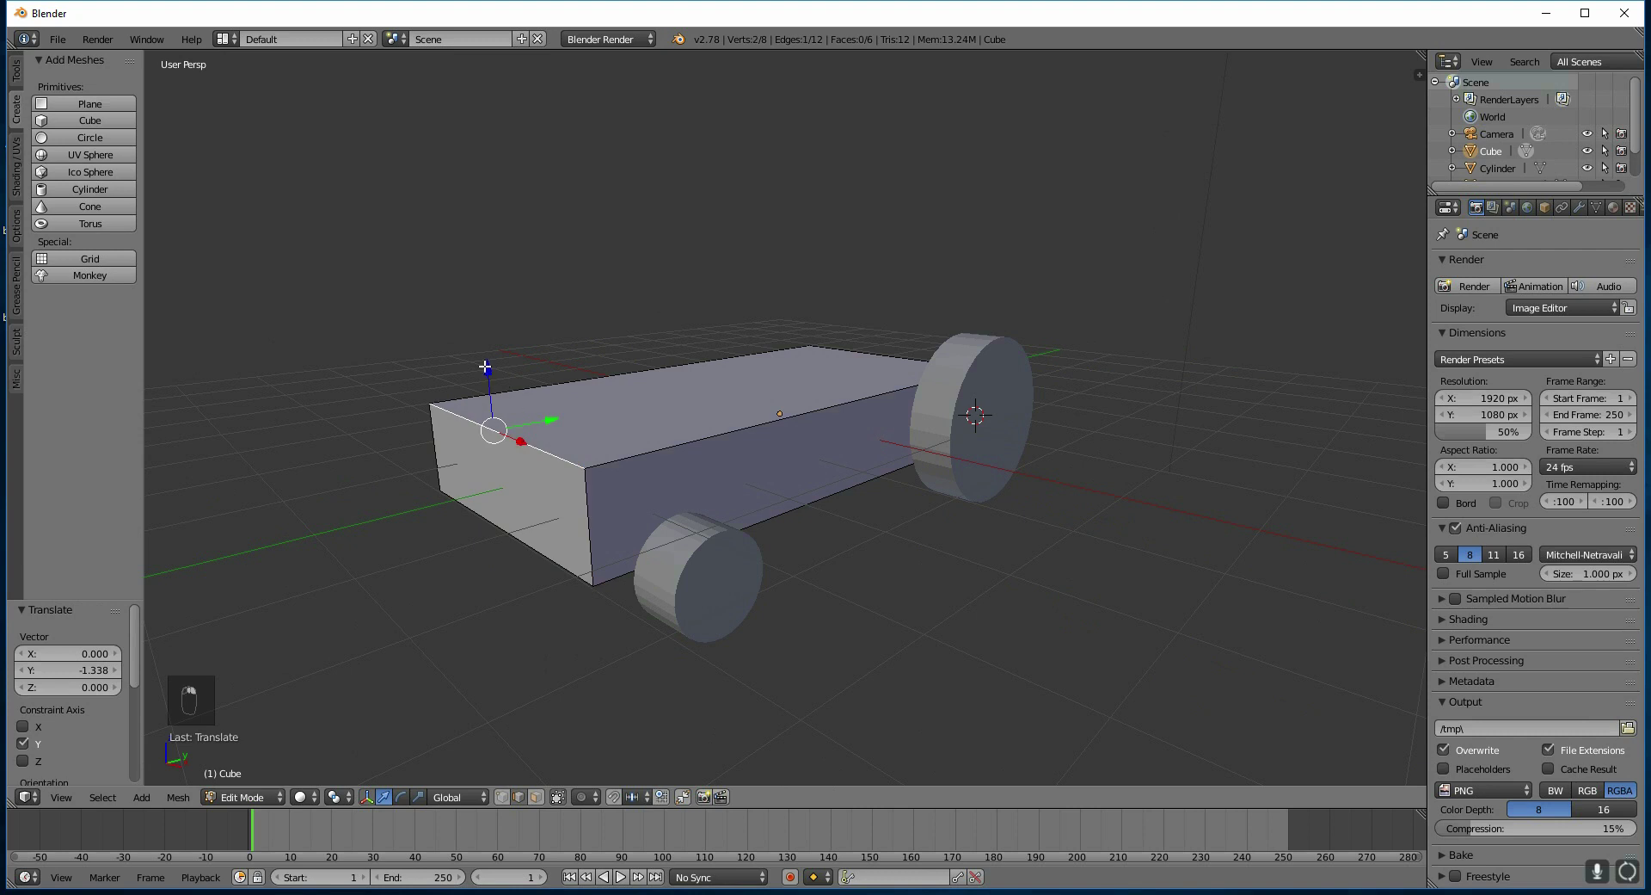
left_click_drag(485, 367, 482, 408)
middle_click_drag(483, 408, 813, 498)
Extend the rear end face 0.609 along Y past the large wheel, keeping face select
right_click(960, 488)
left_click_drag(969, 513, 1015, 549)
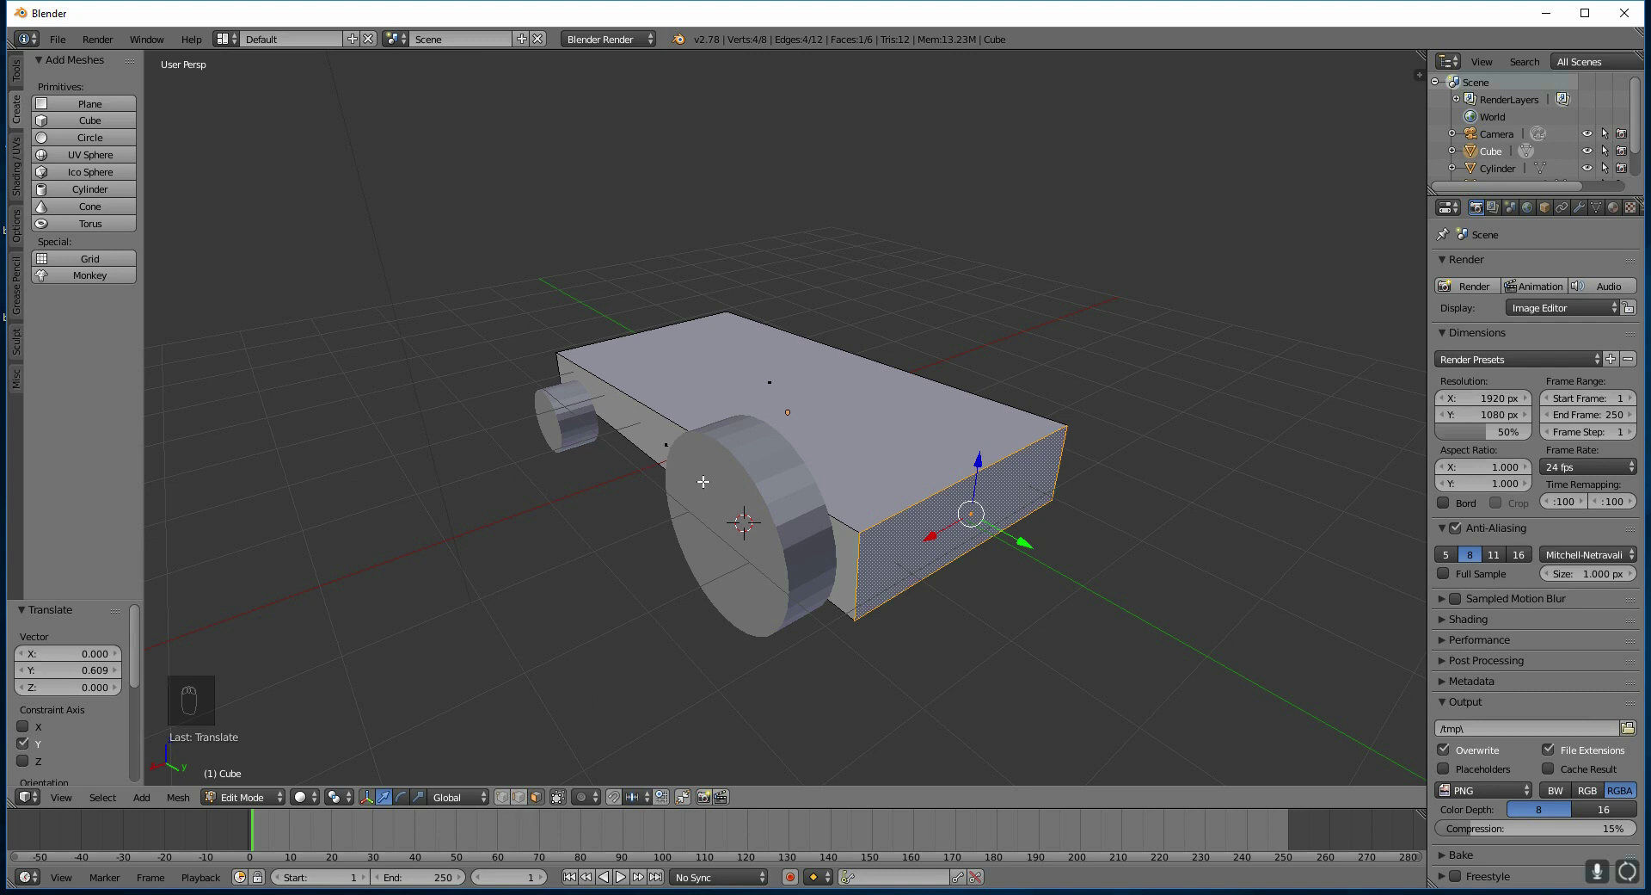
key("ctrl+Tab")
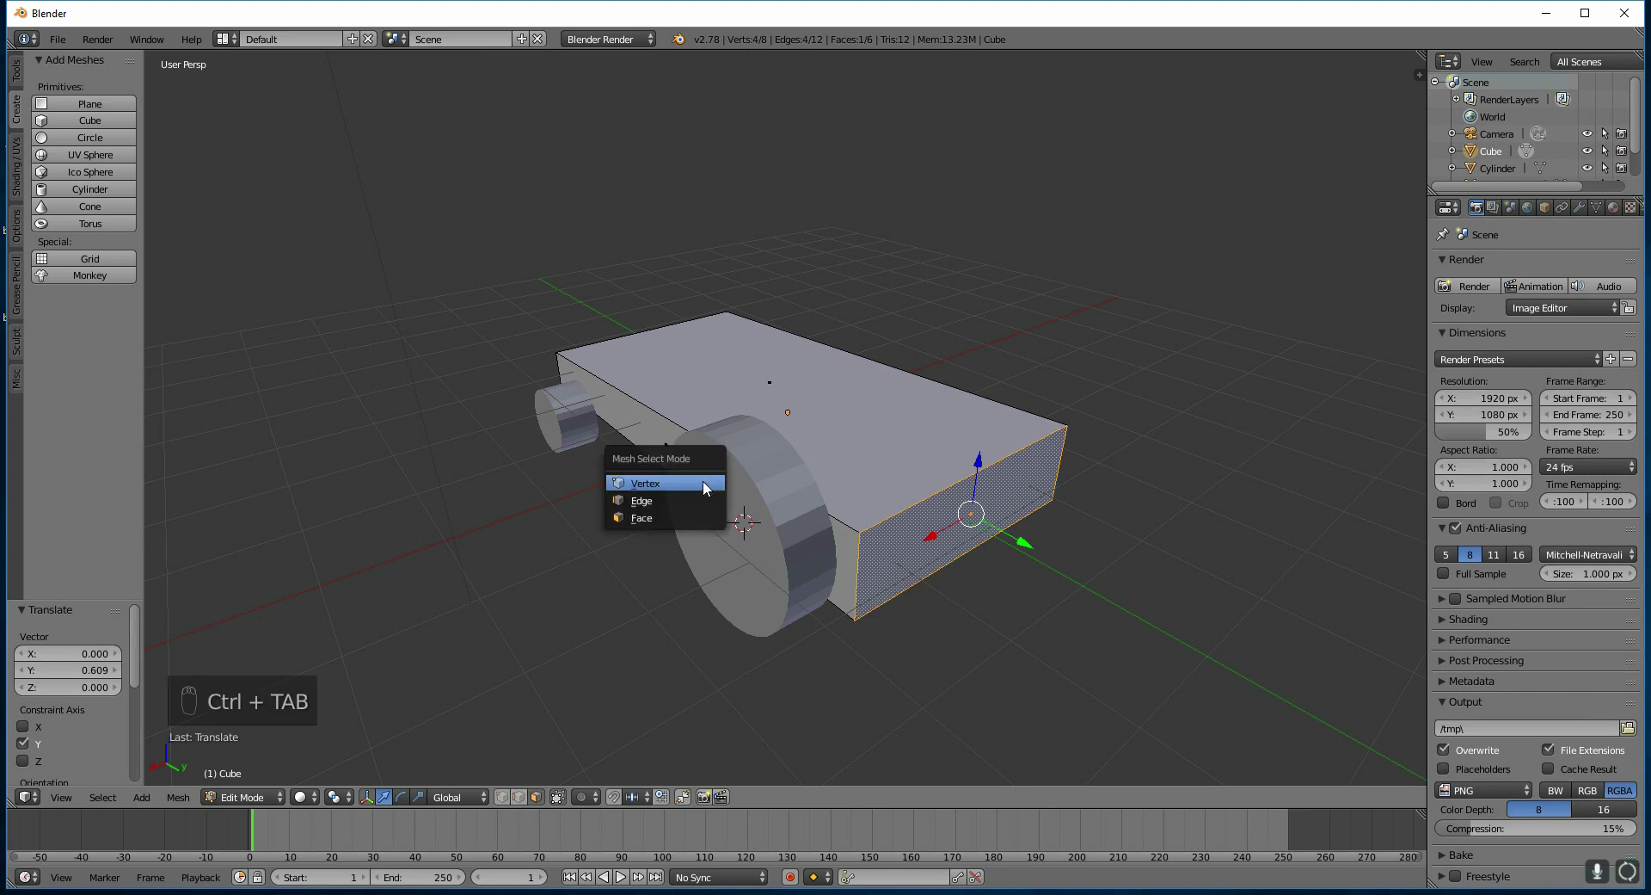
left_click(672, 515)
middle_click_drag(673, 515, 756, 511)
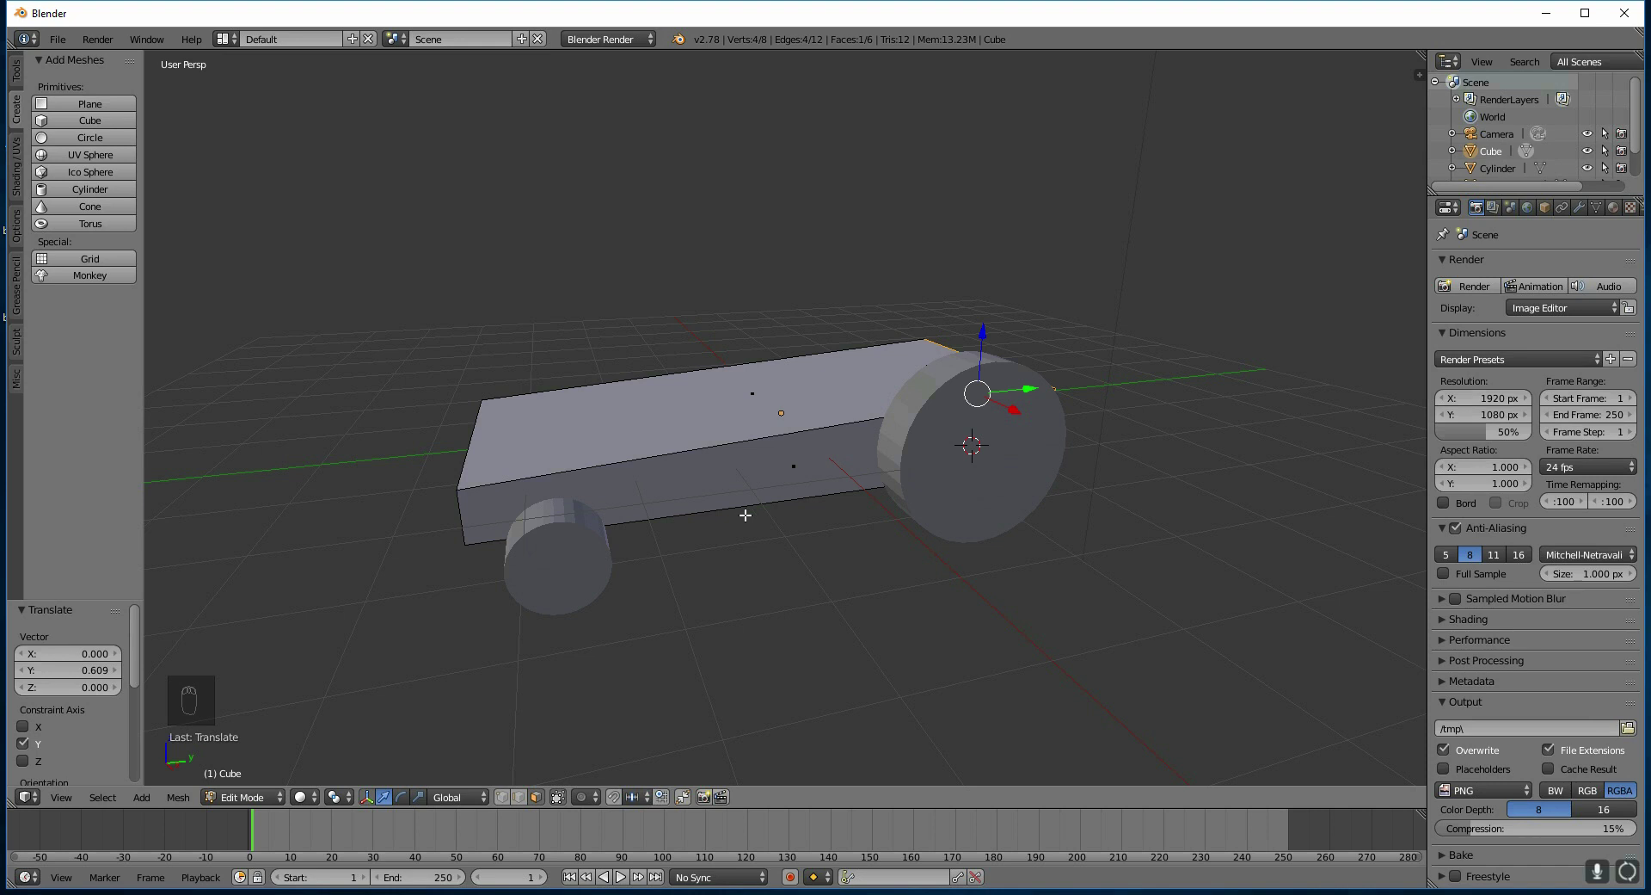
Loop-cut the body mid-length and raise the new loop's top edge 0.138 along Z
key("ctrl+r")
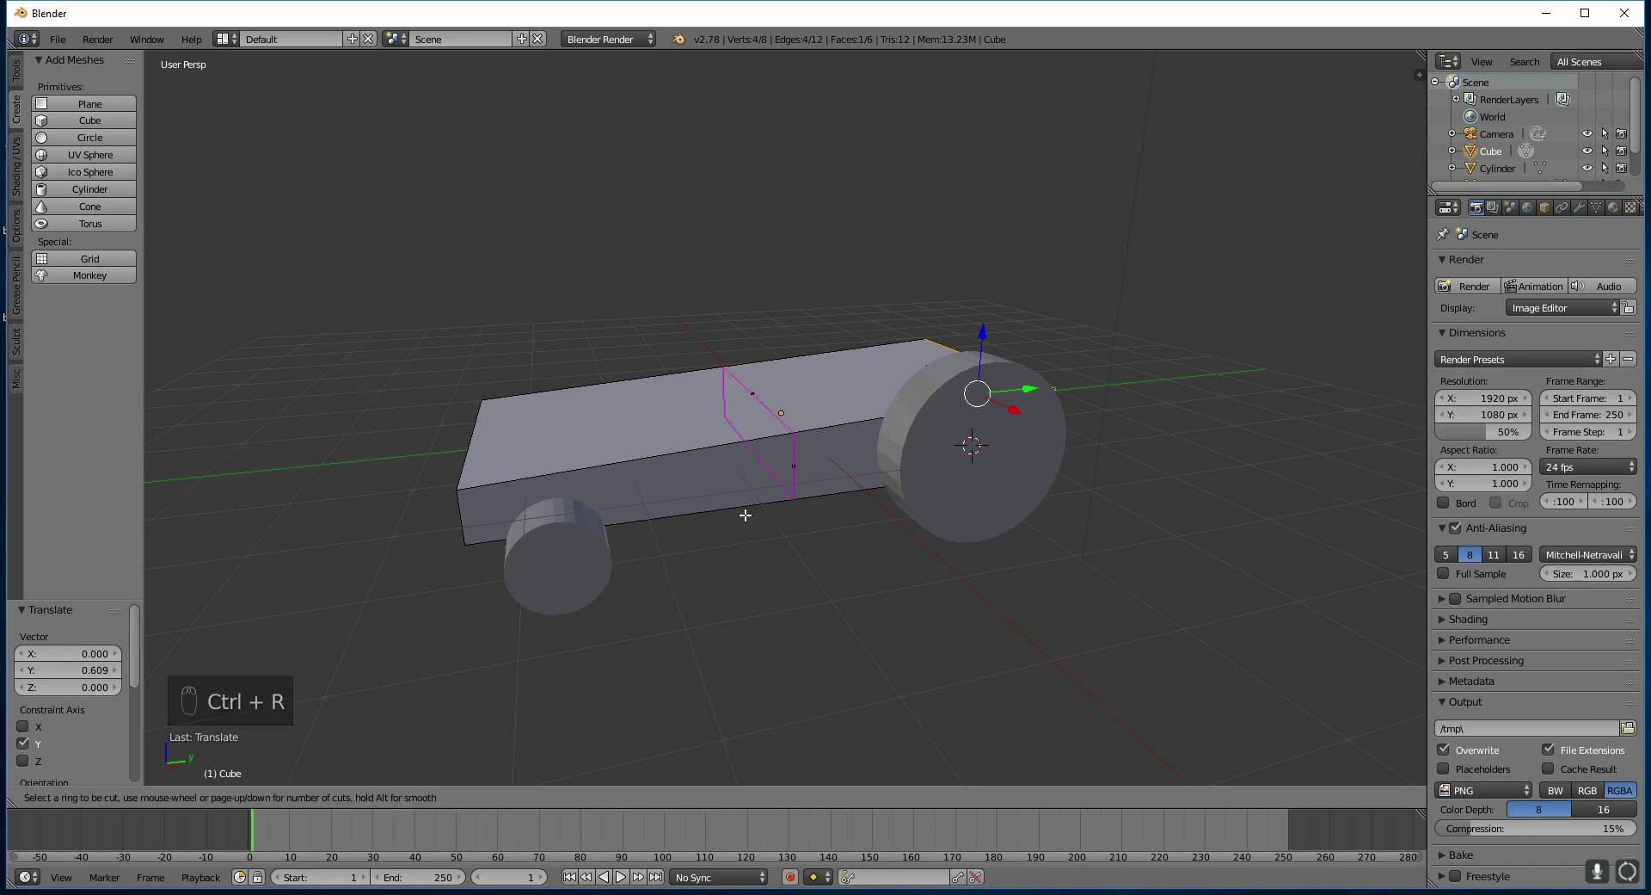
left_click(798, 464)
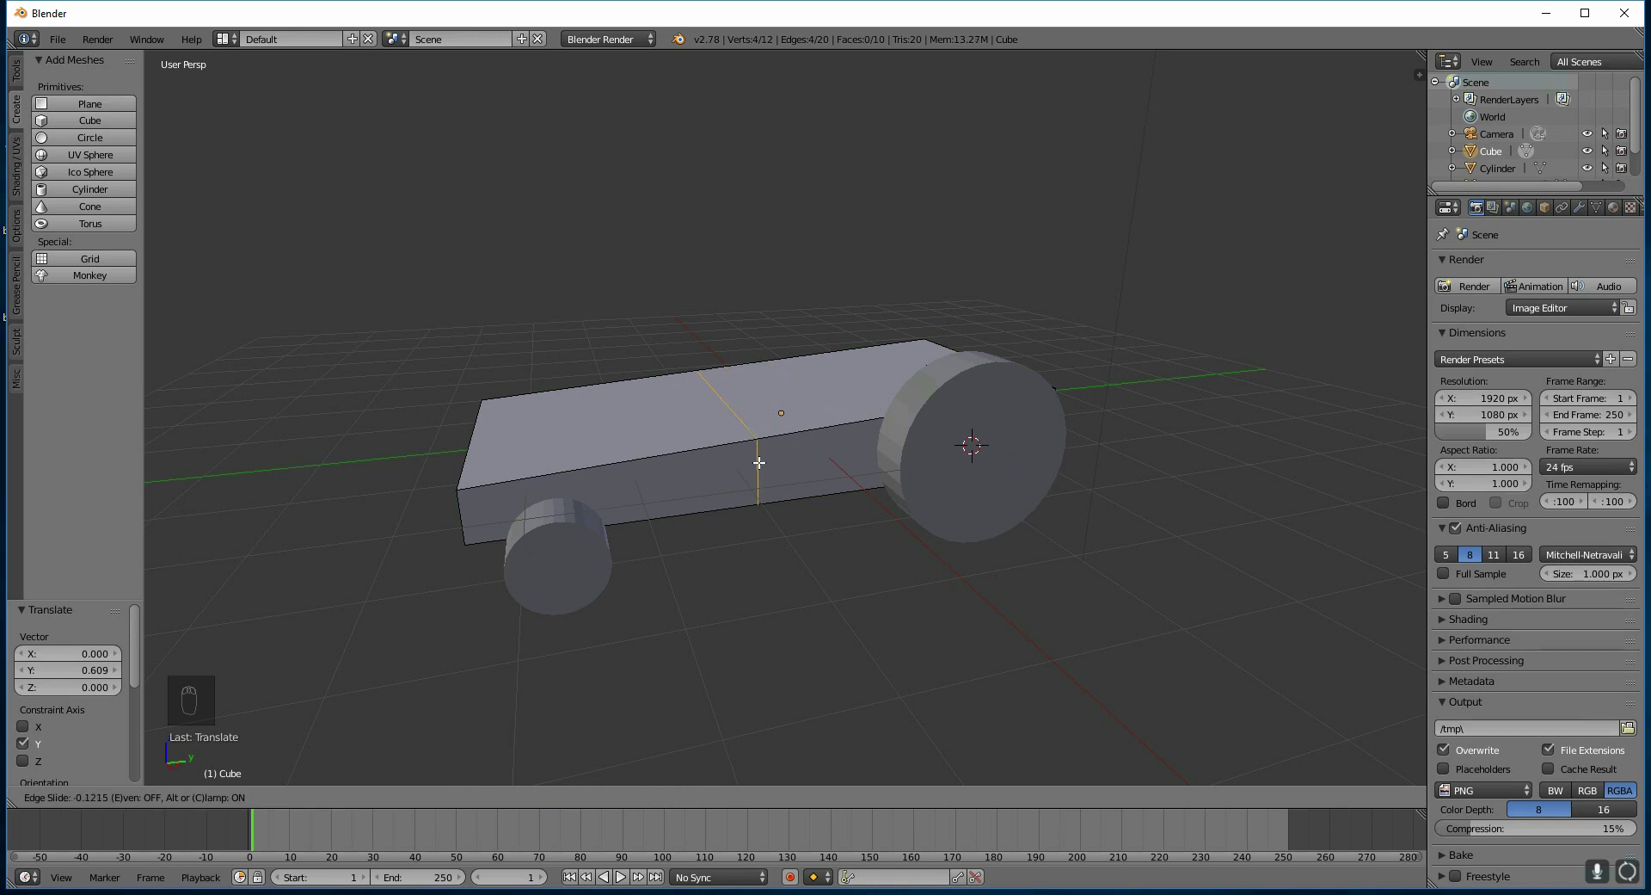
left_click(759, 463)
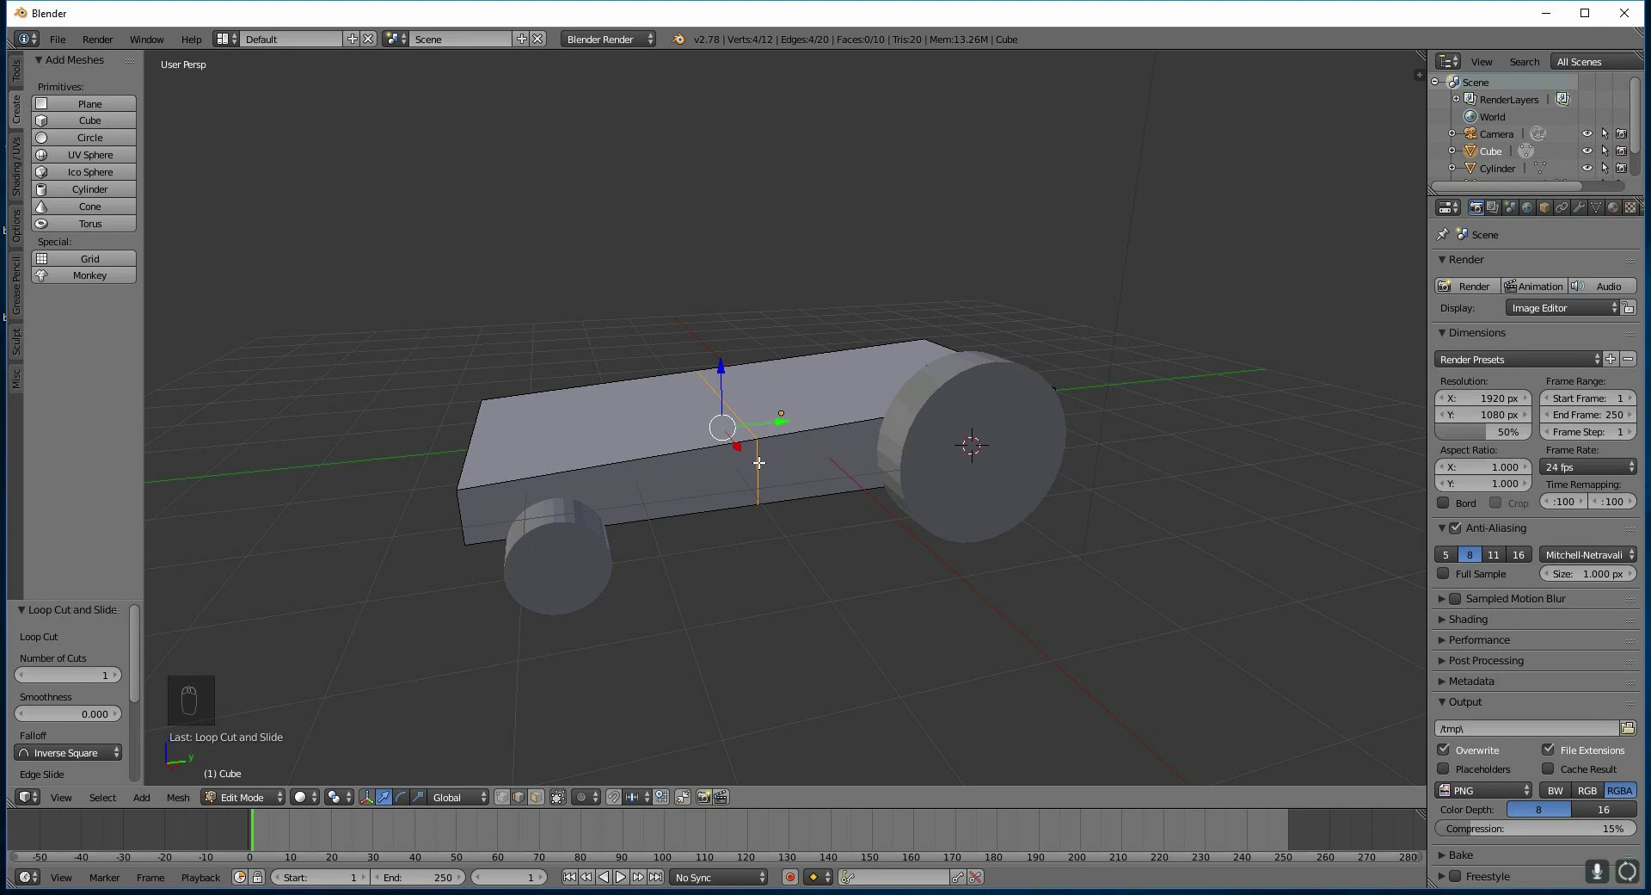
right_click(701, 448)
right_click(861, 404)
right_click(725, 410)
left_click_drag(728, 342, 725, 329)
In face select mode, extrude the body's rear top face upward 1.333 to form the cabin
mouse_move(808, 400)
middle_mouse_down()
mouse_move(818, 422)
mouse_move(836, 414)
middle_mouse_up()
key("ctrl+Tab")
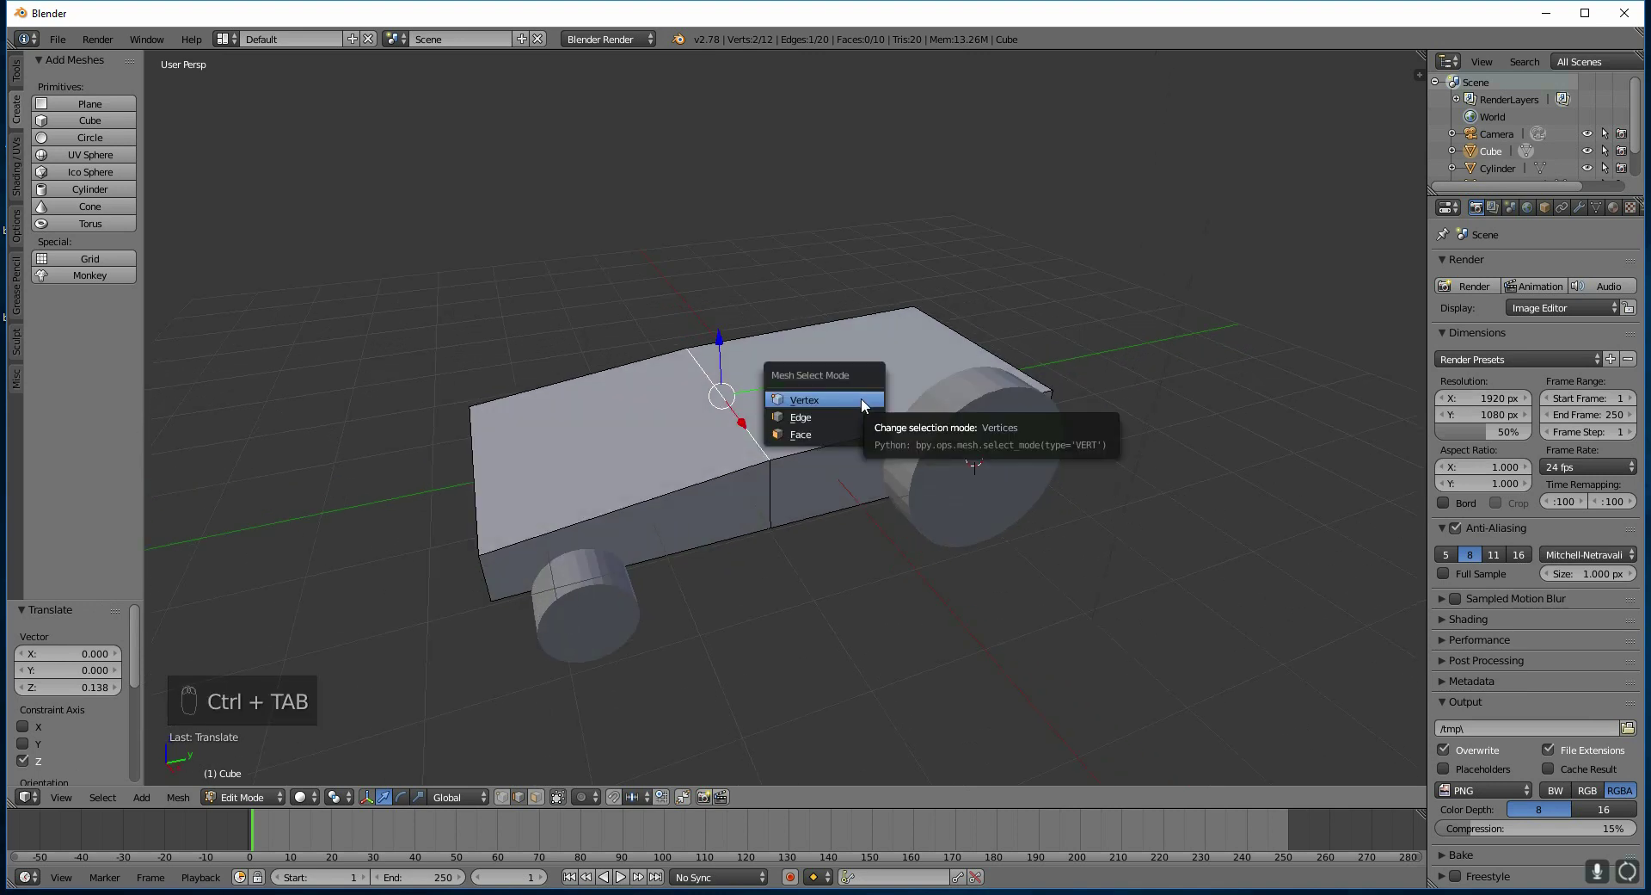
left_click(829, 434)
right_click(865, 359)
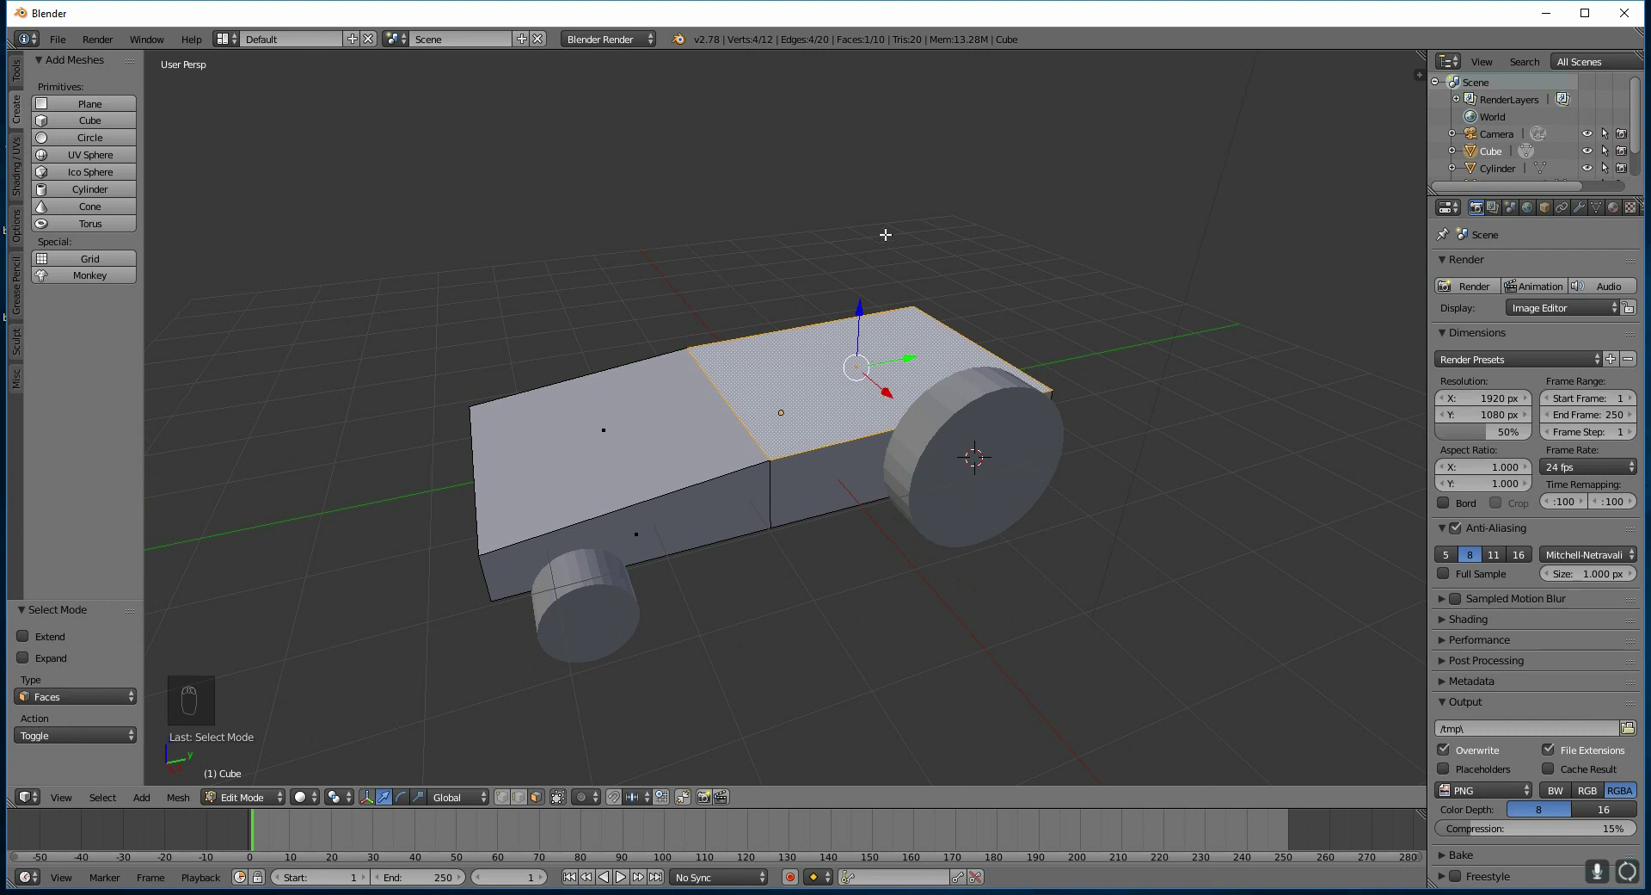
left_click_drag(860, 320, 846, 270)
key("ctrl+z")
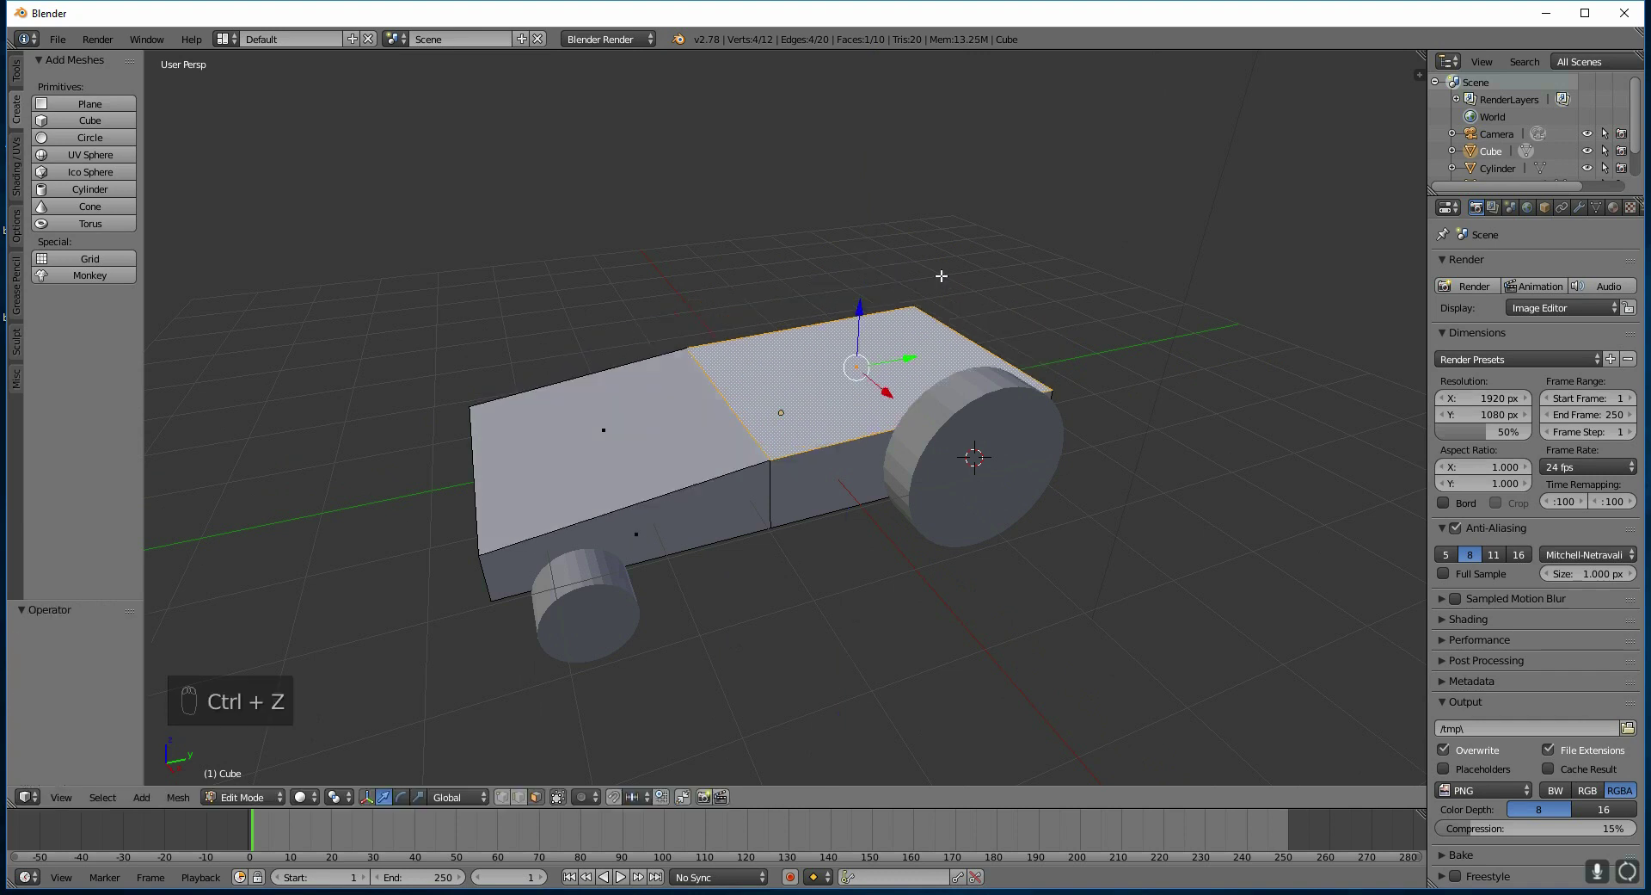
key("e")
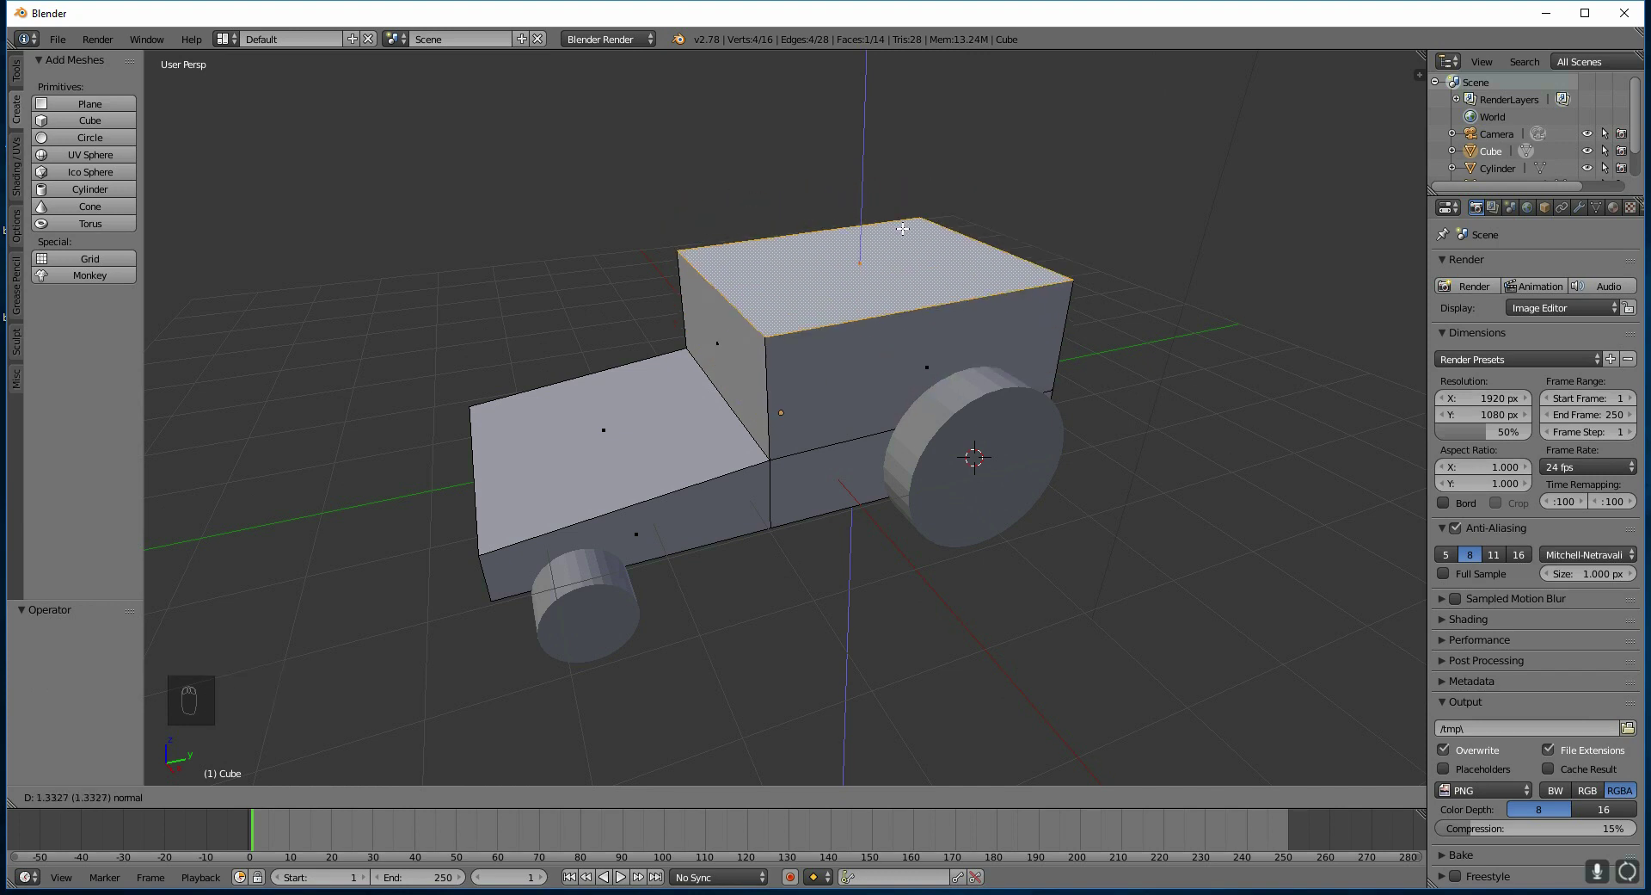
left_click(902, 228)
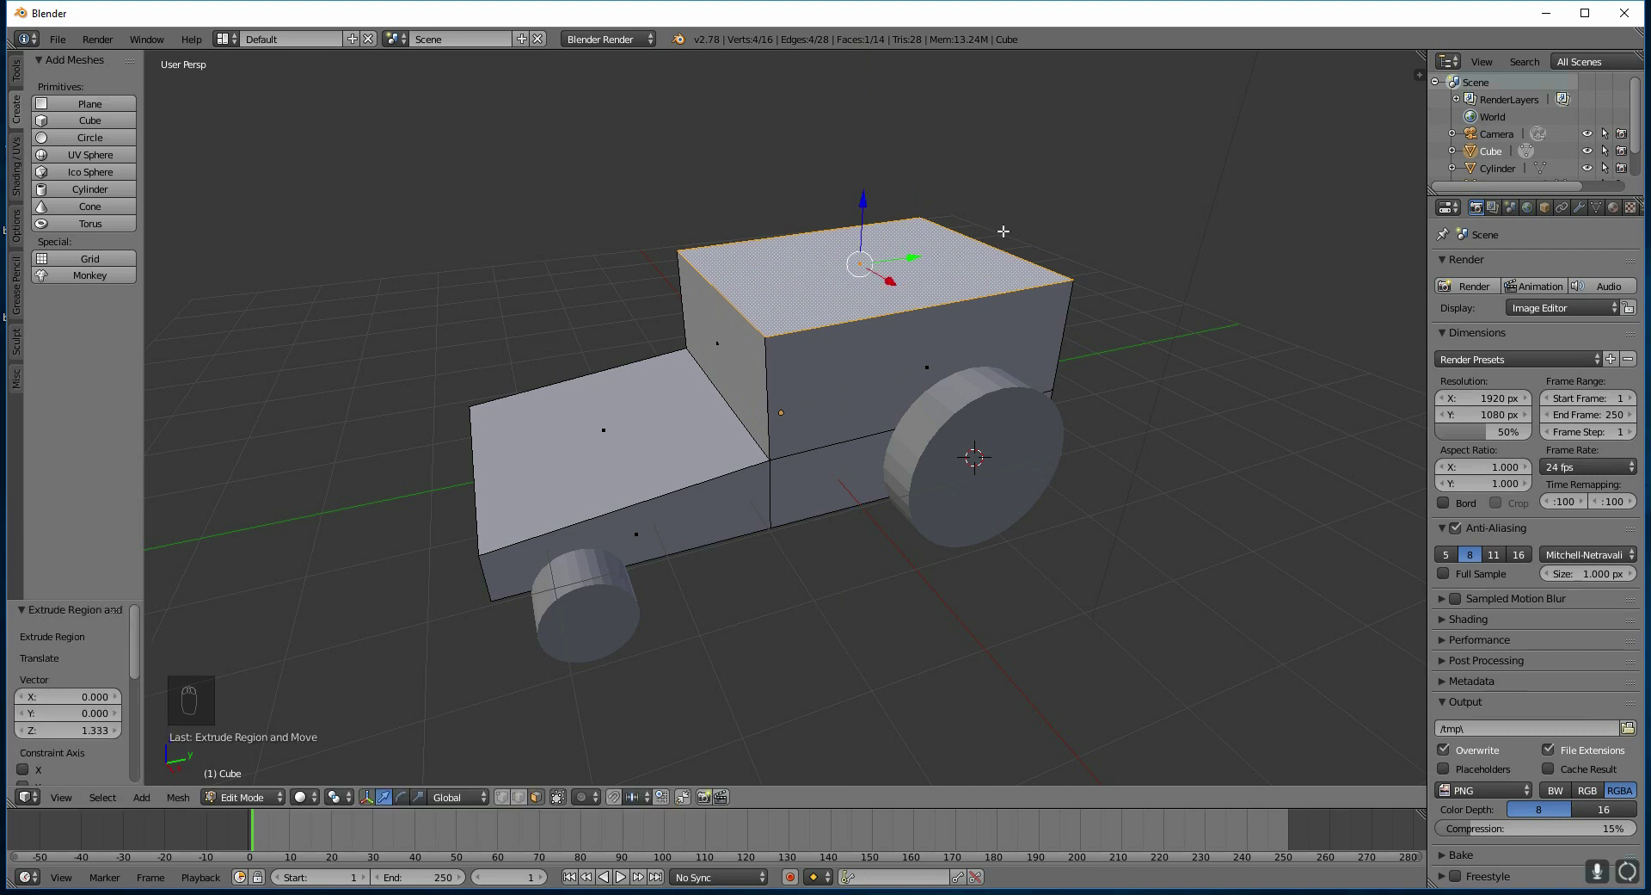
Taper the cabin roof to 0.706 and shift it 0.114 along Y
key("s")
left_click(963, 238)
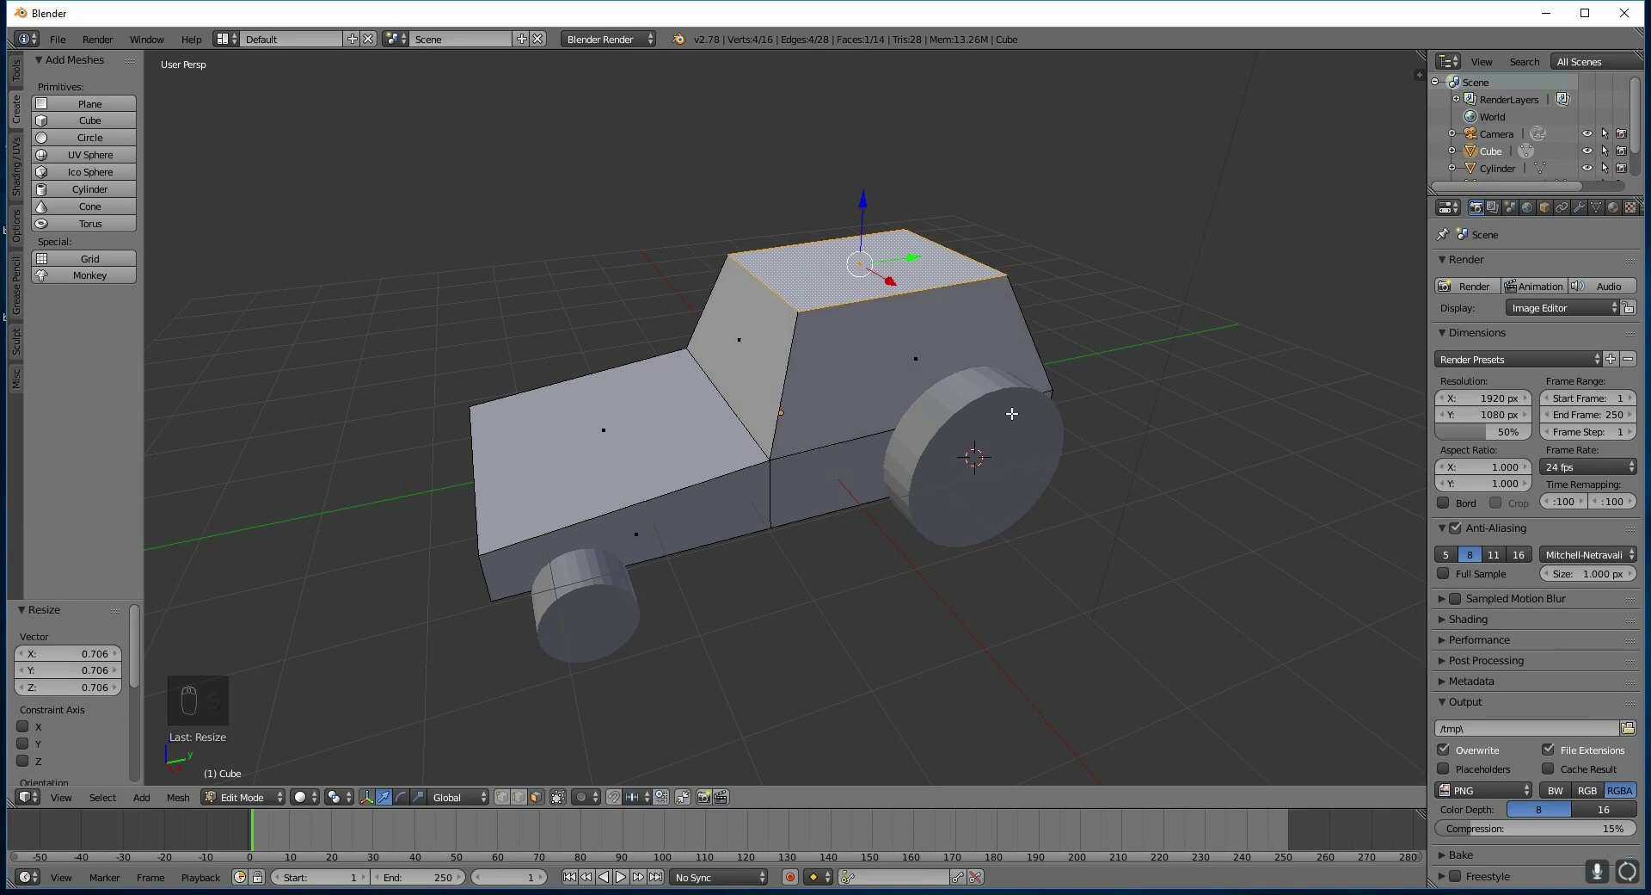
middle_click_drag(1012, 414, 965, 374)
left_click_drag(929, 271, 941, 272)
middle_click_drag(884, 384, 929, 431)
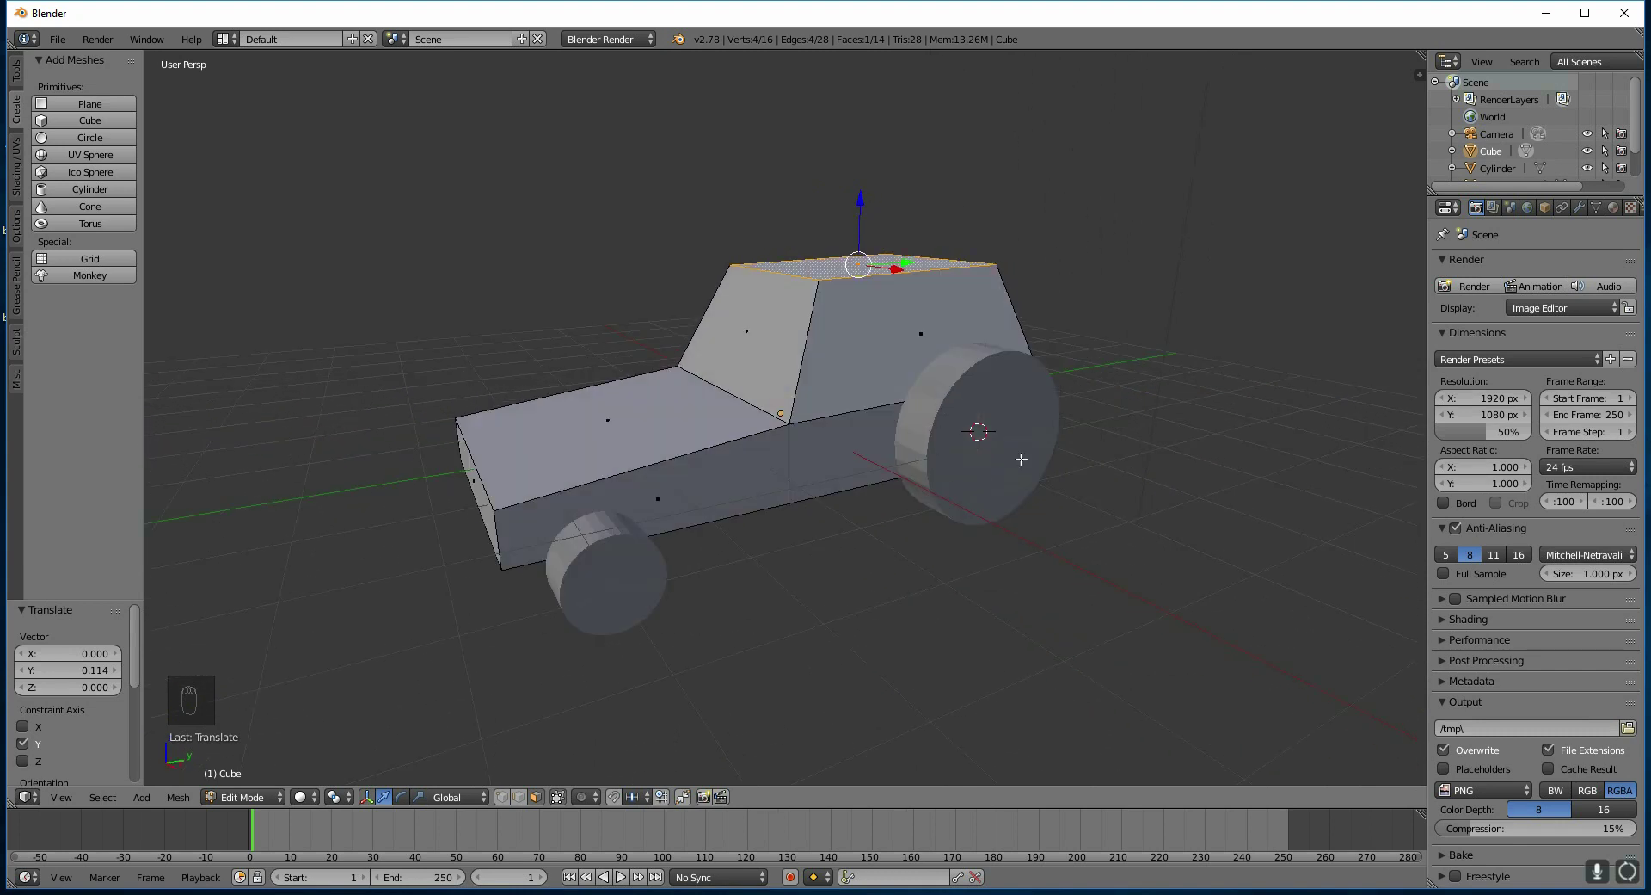
Return to Object Mode and slide the rear wheel along X
key("Tab")
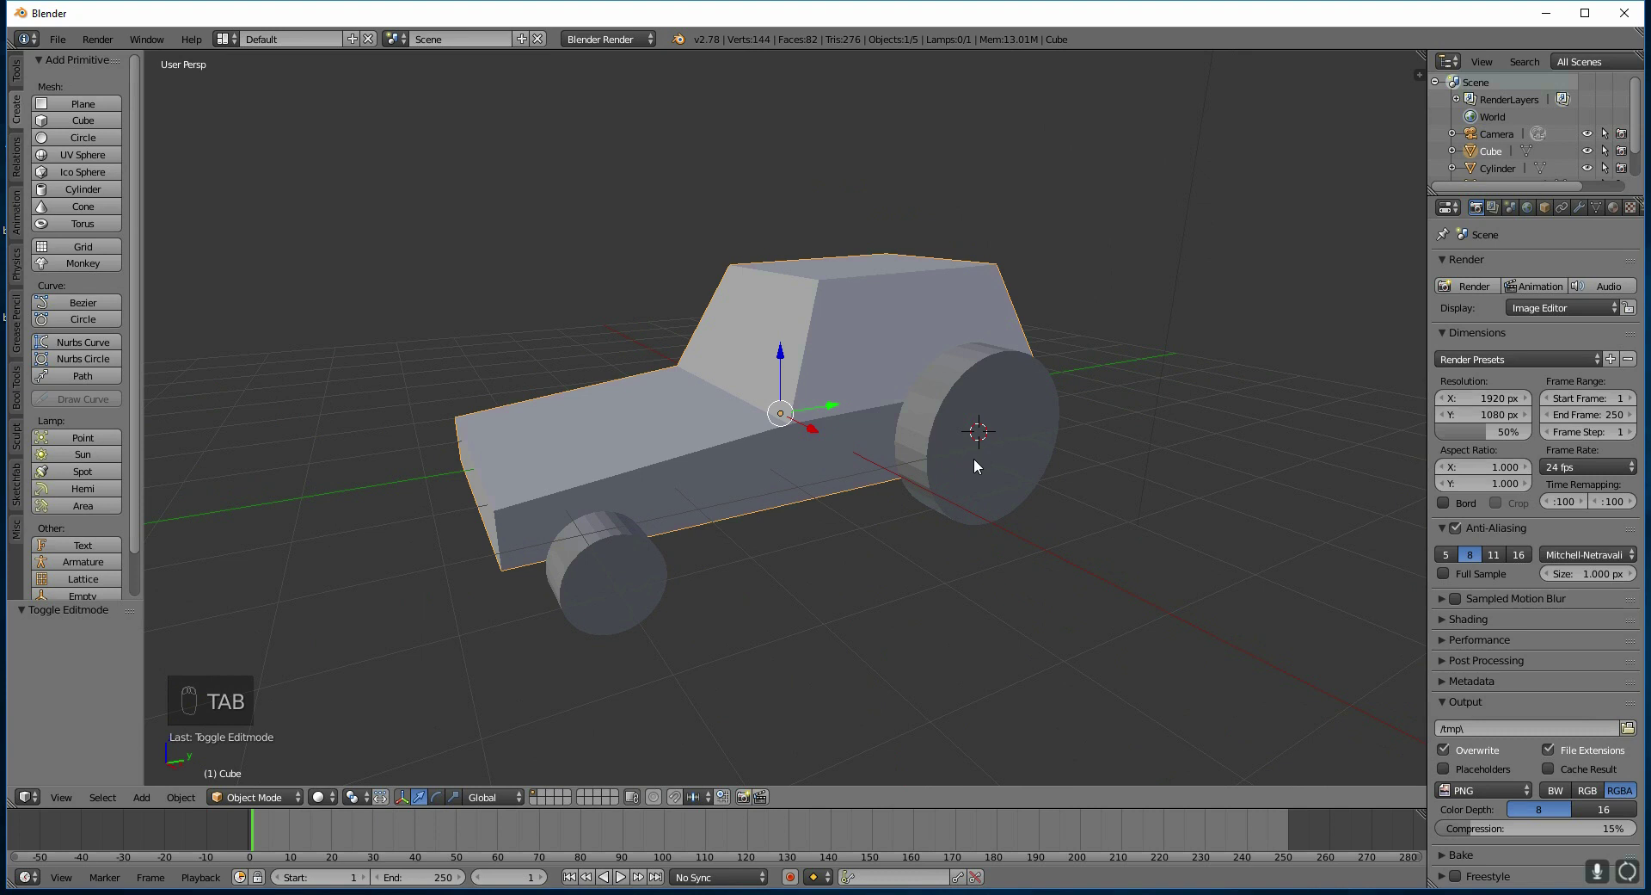
left_click(276, 798)
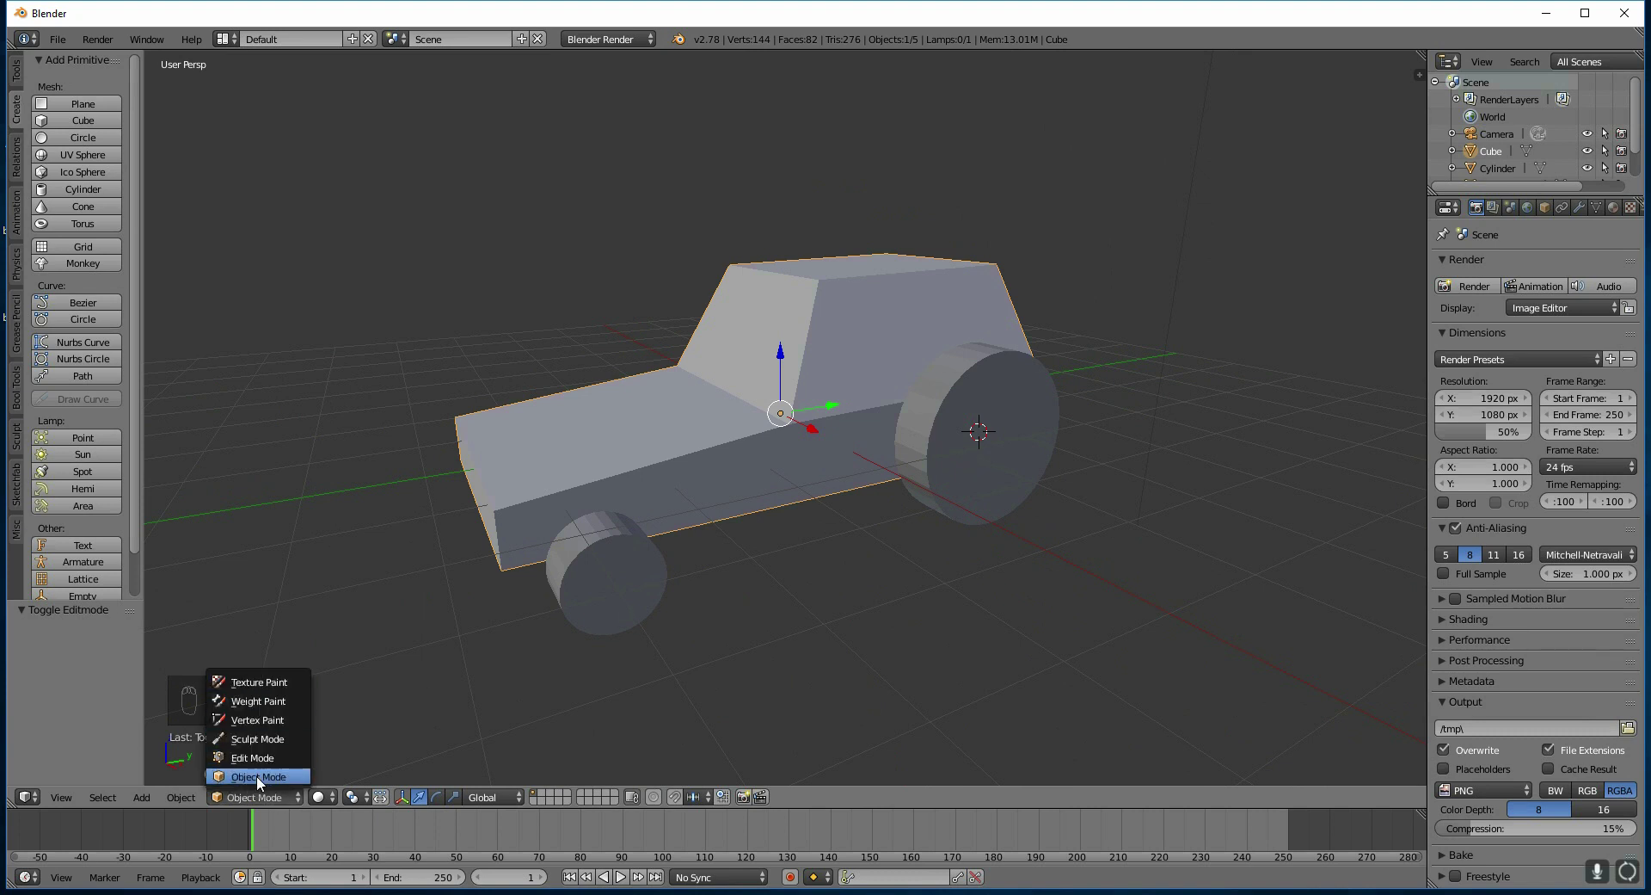
left_click(256, 776)
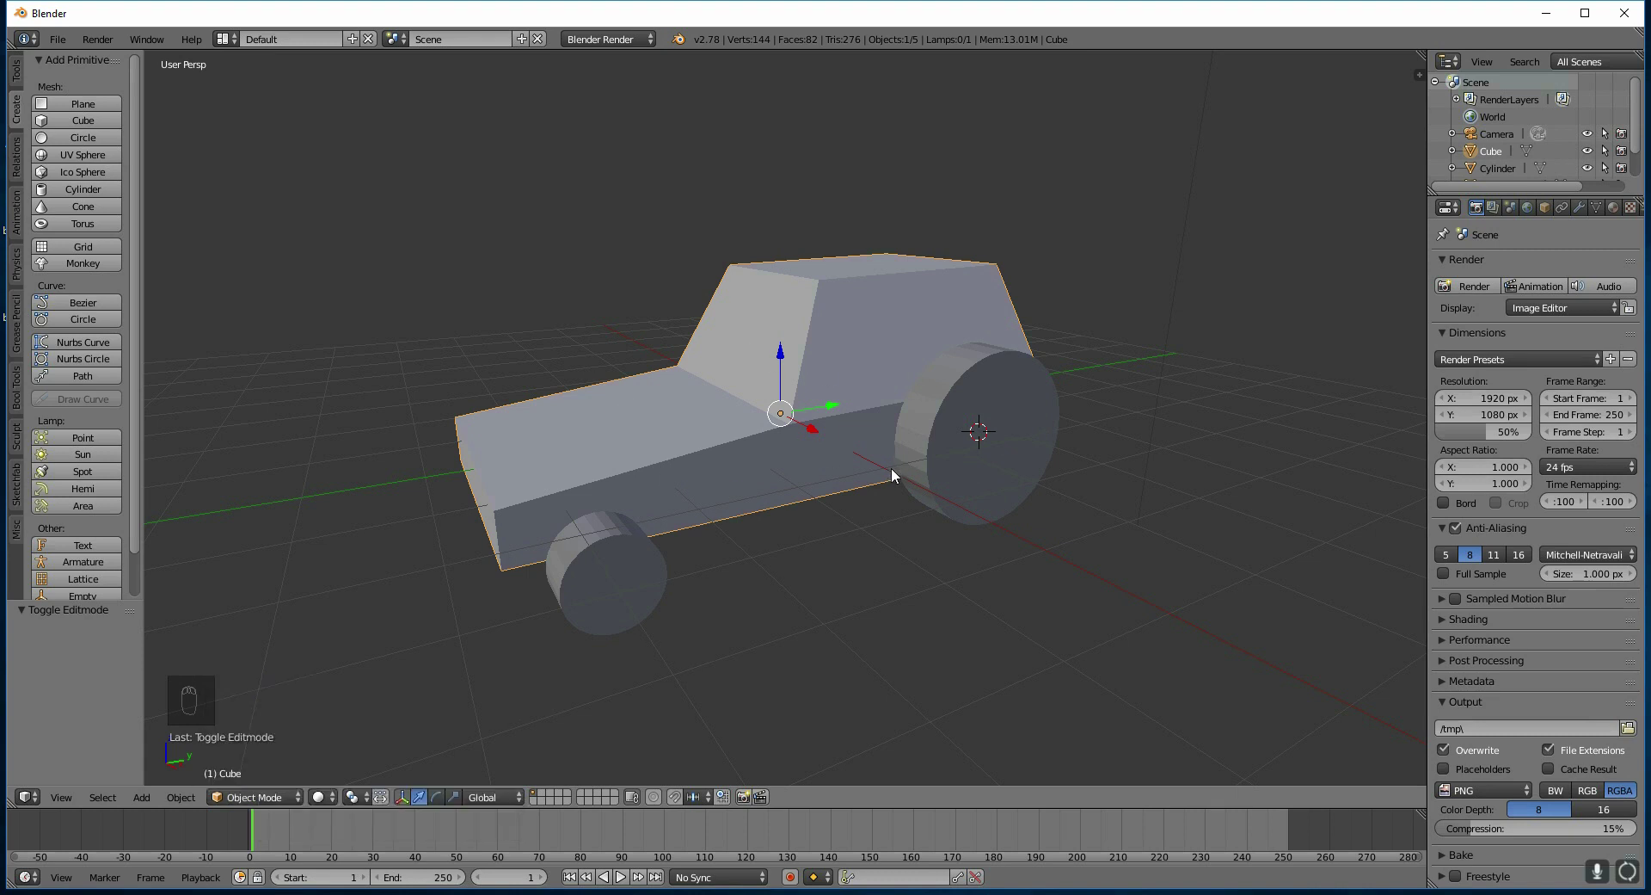
middle_click_drag(900, 468, 1003, 396)
right_click(973, 385)
key("g")
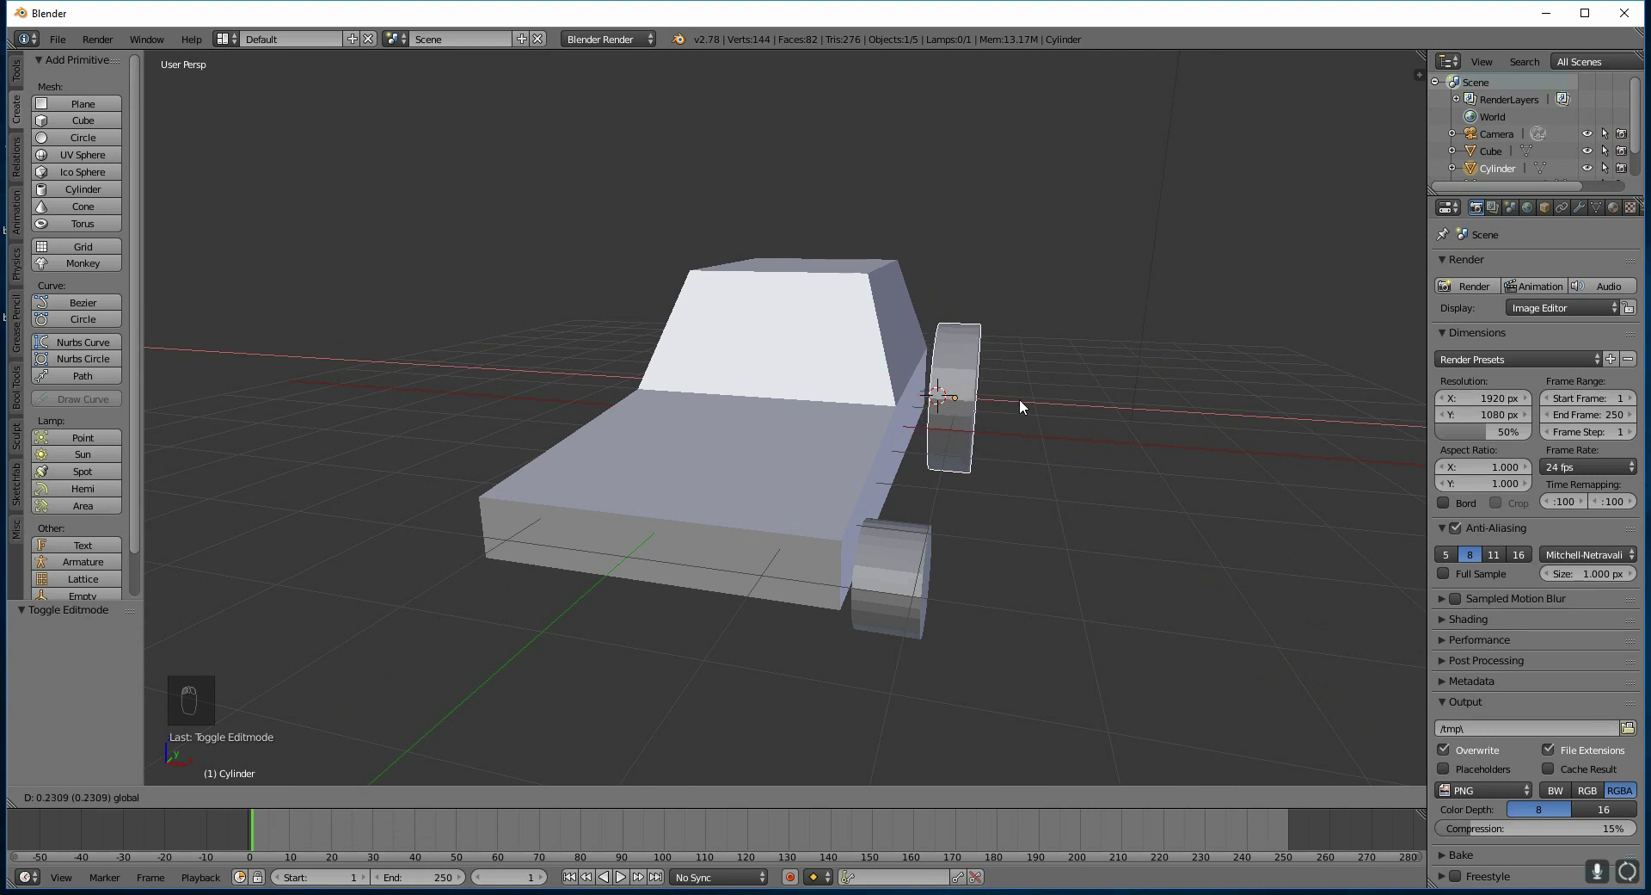
left_click(1022, 399)
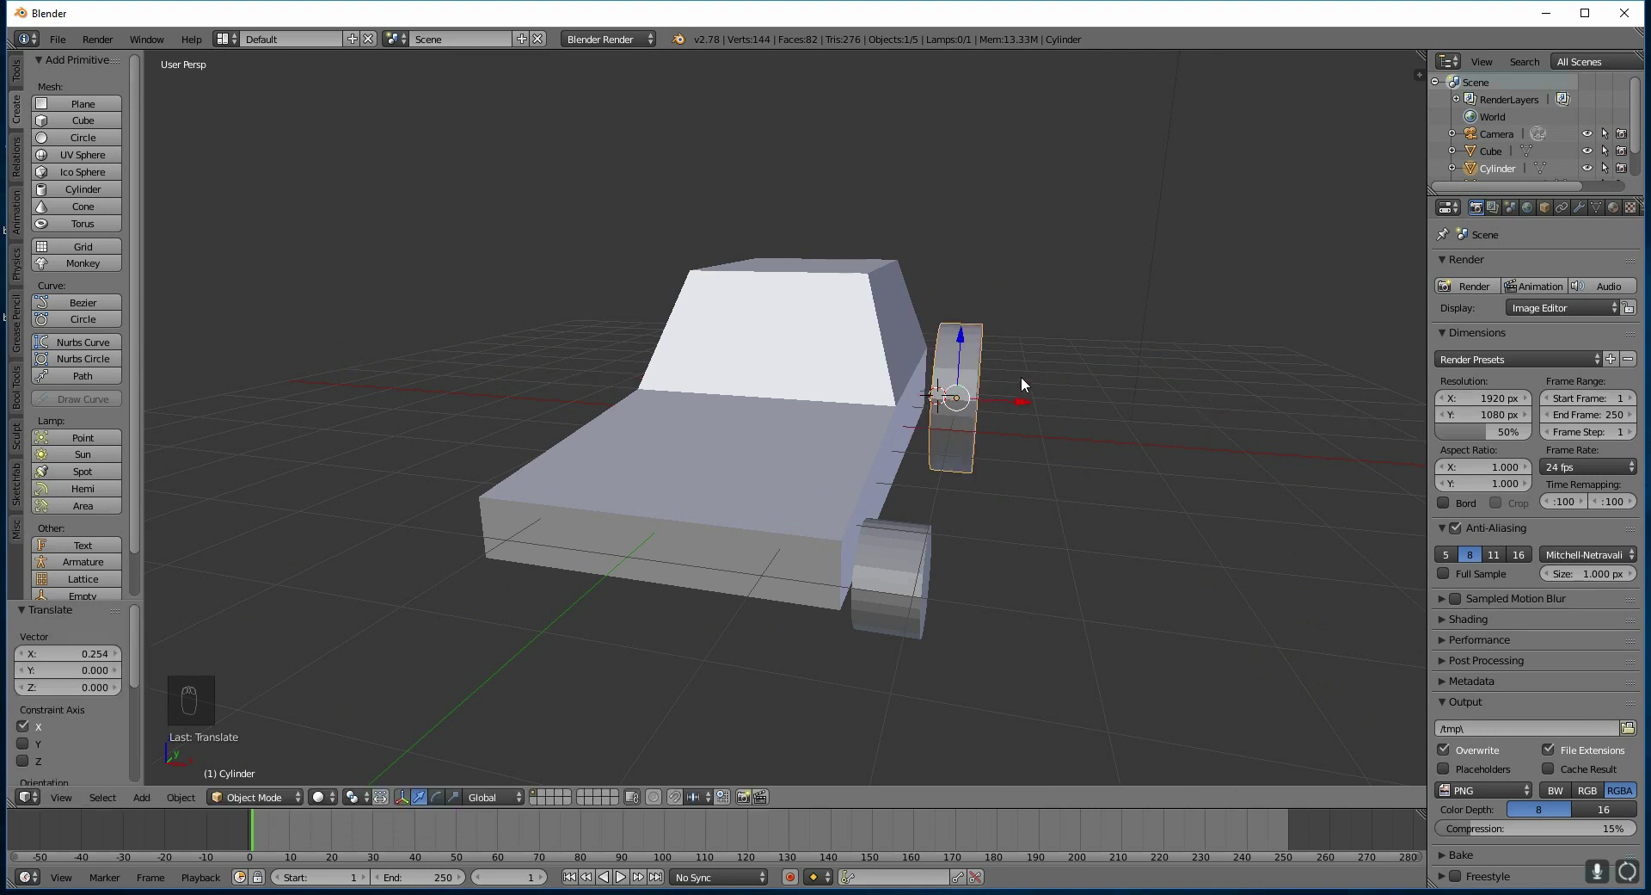
Widen the rear wheel to 1.711 on X, enlarge it to 1.212, and raise it 0.175 on Z
key("s")
key("x")
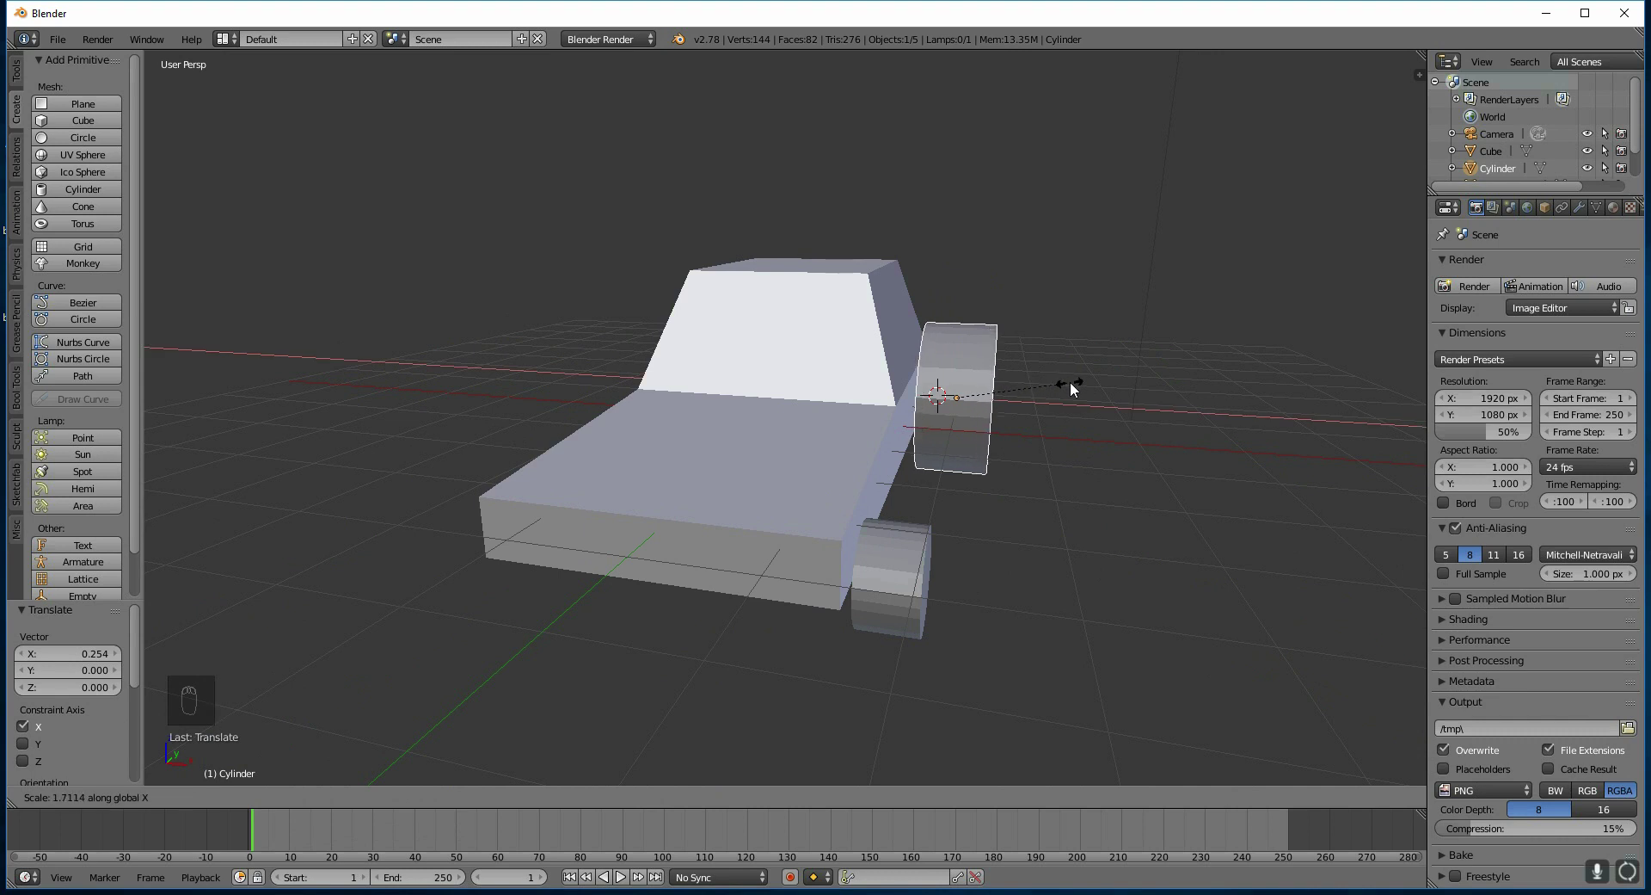
left_click(1070, 382)
middle_click_drag(1070, 380, 989, 403)
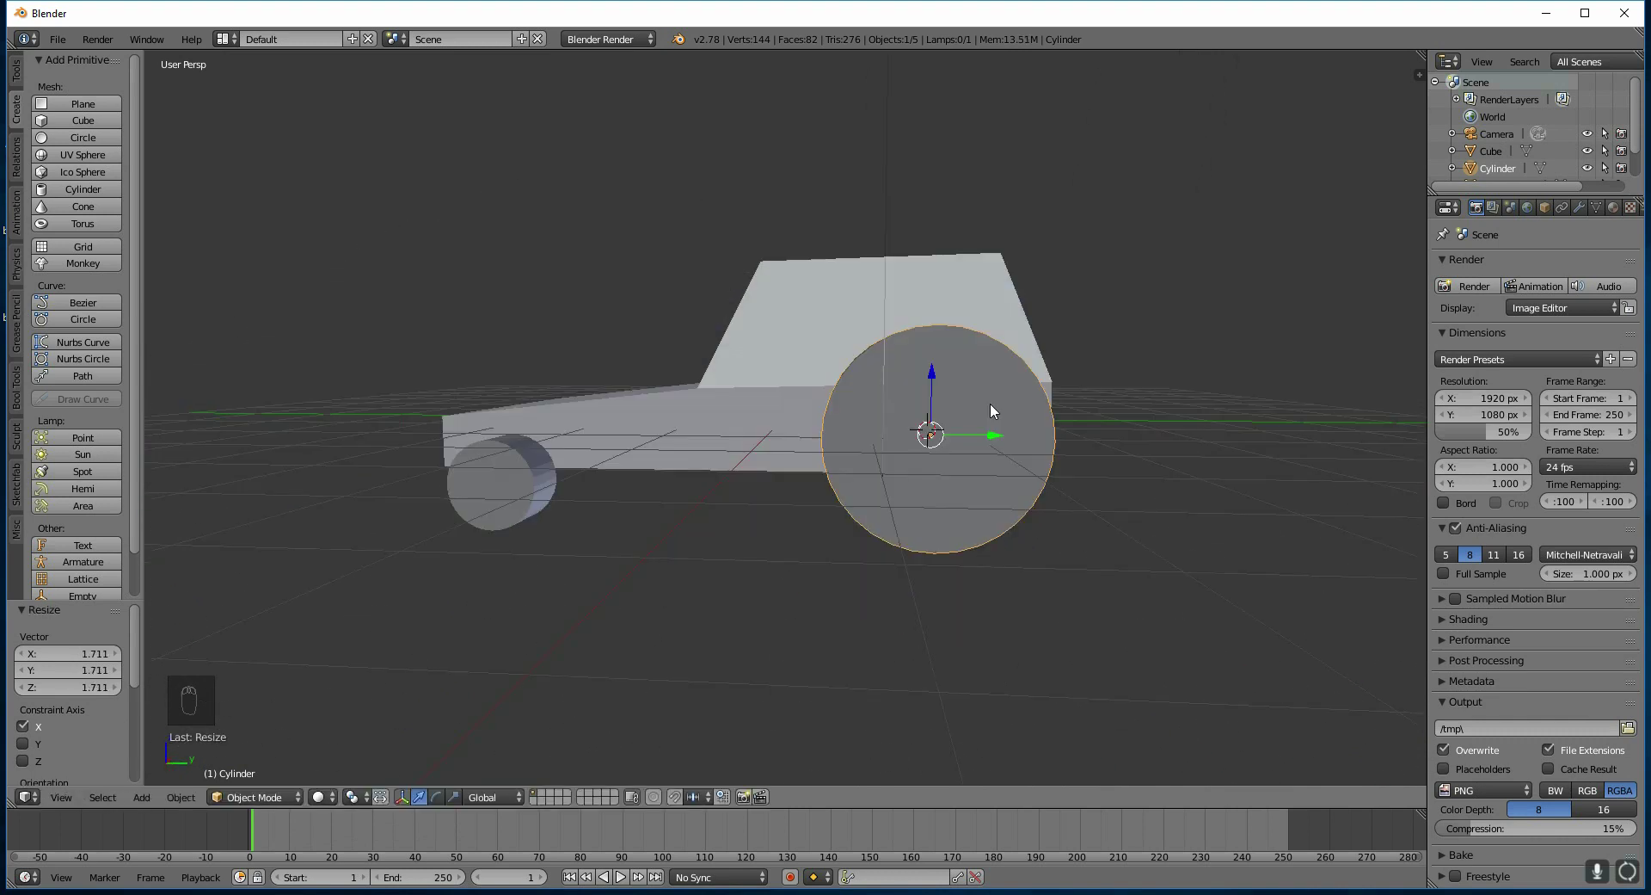
key("s")
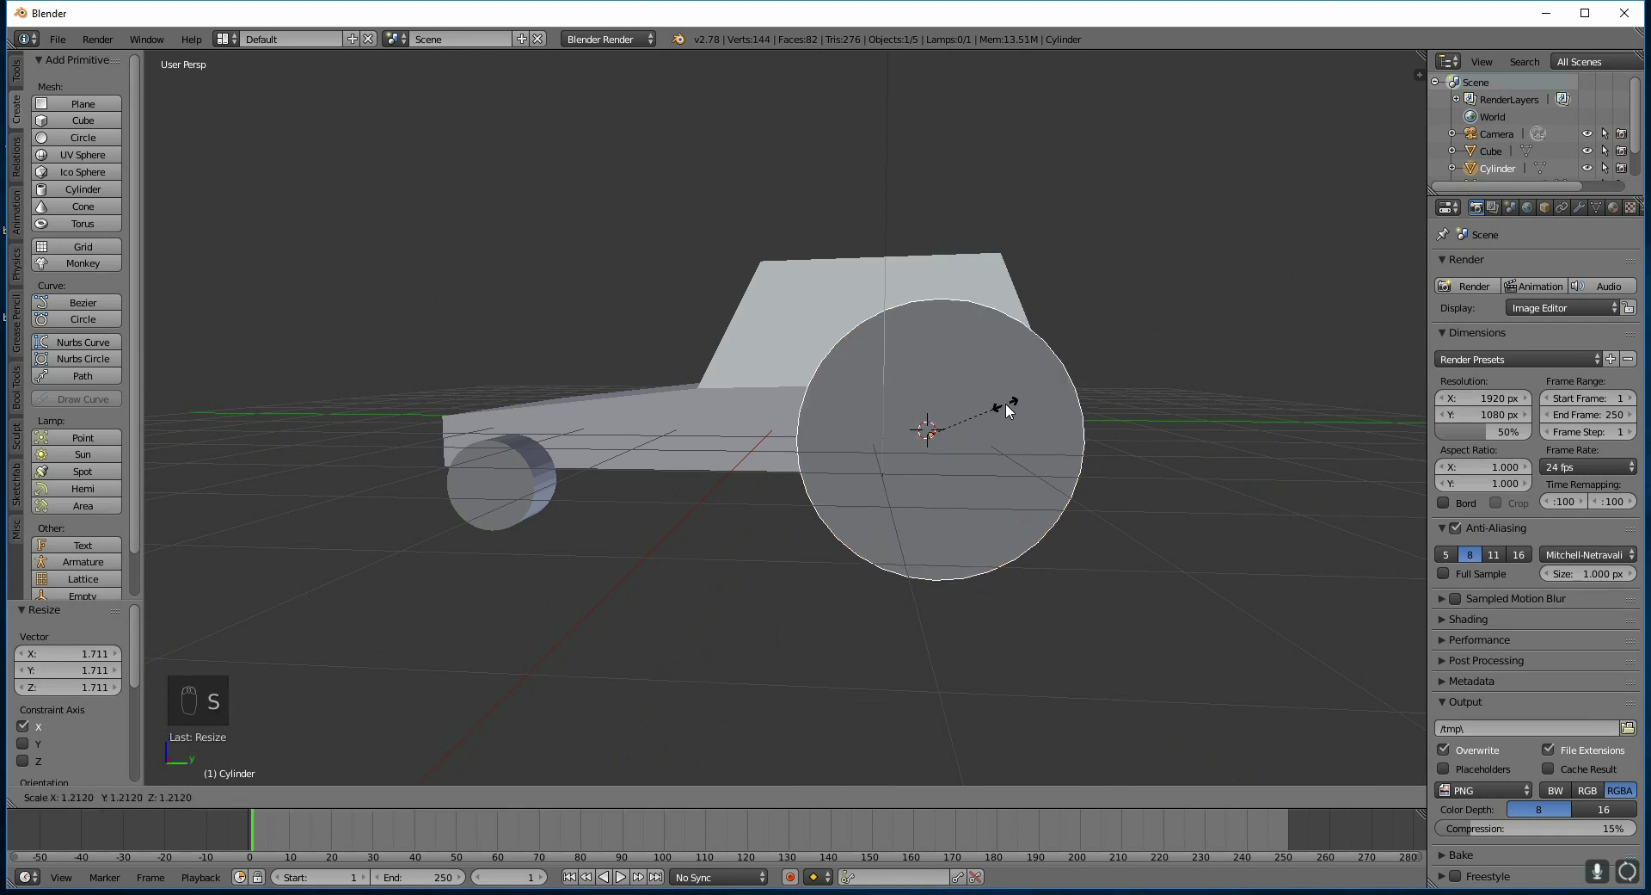
left_click(1005, 402)
key("s")
left_click(1017, 439)
middle_click_drag(1018, 438, 1043, 410)
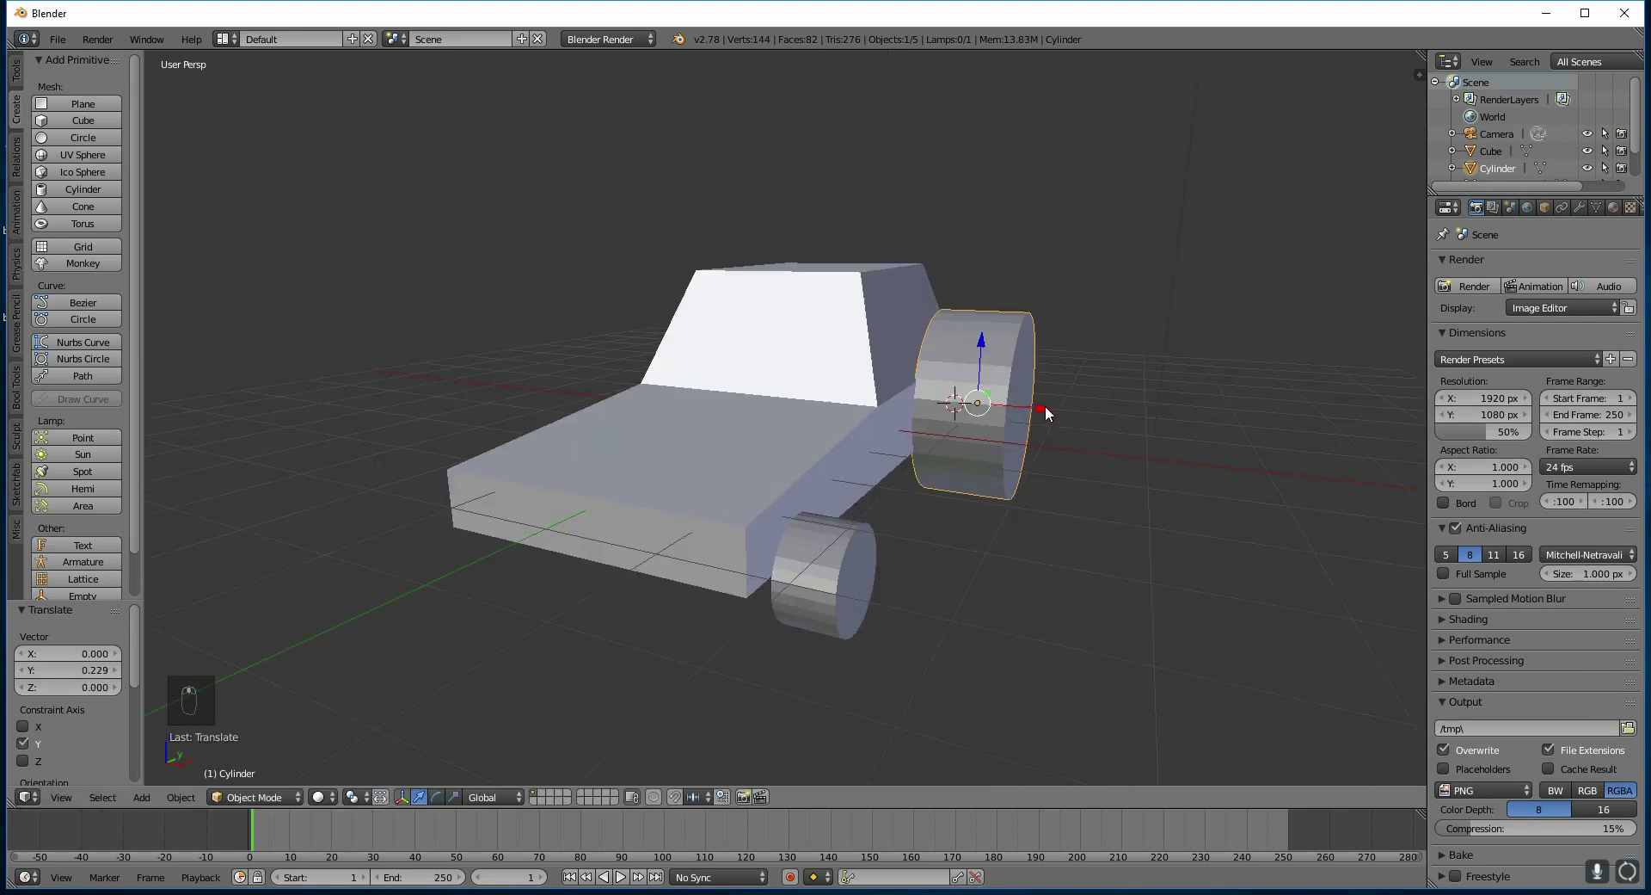
left_click_drag(995, 360, 989, 344)
middle_click_drag(1071, 443, 913, 422)
Select the car body and start a rotation about X, then cancel it
right_click(934, 428)
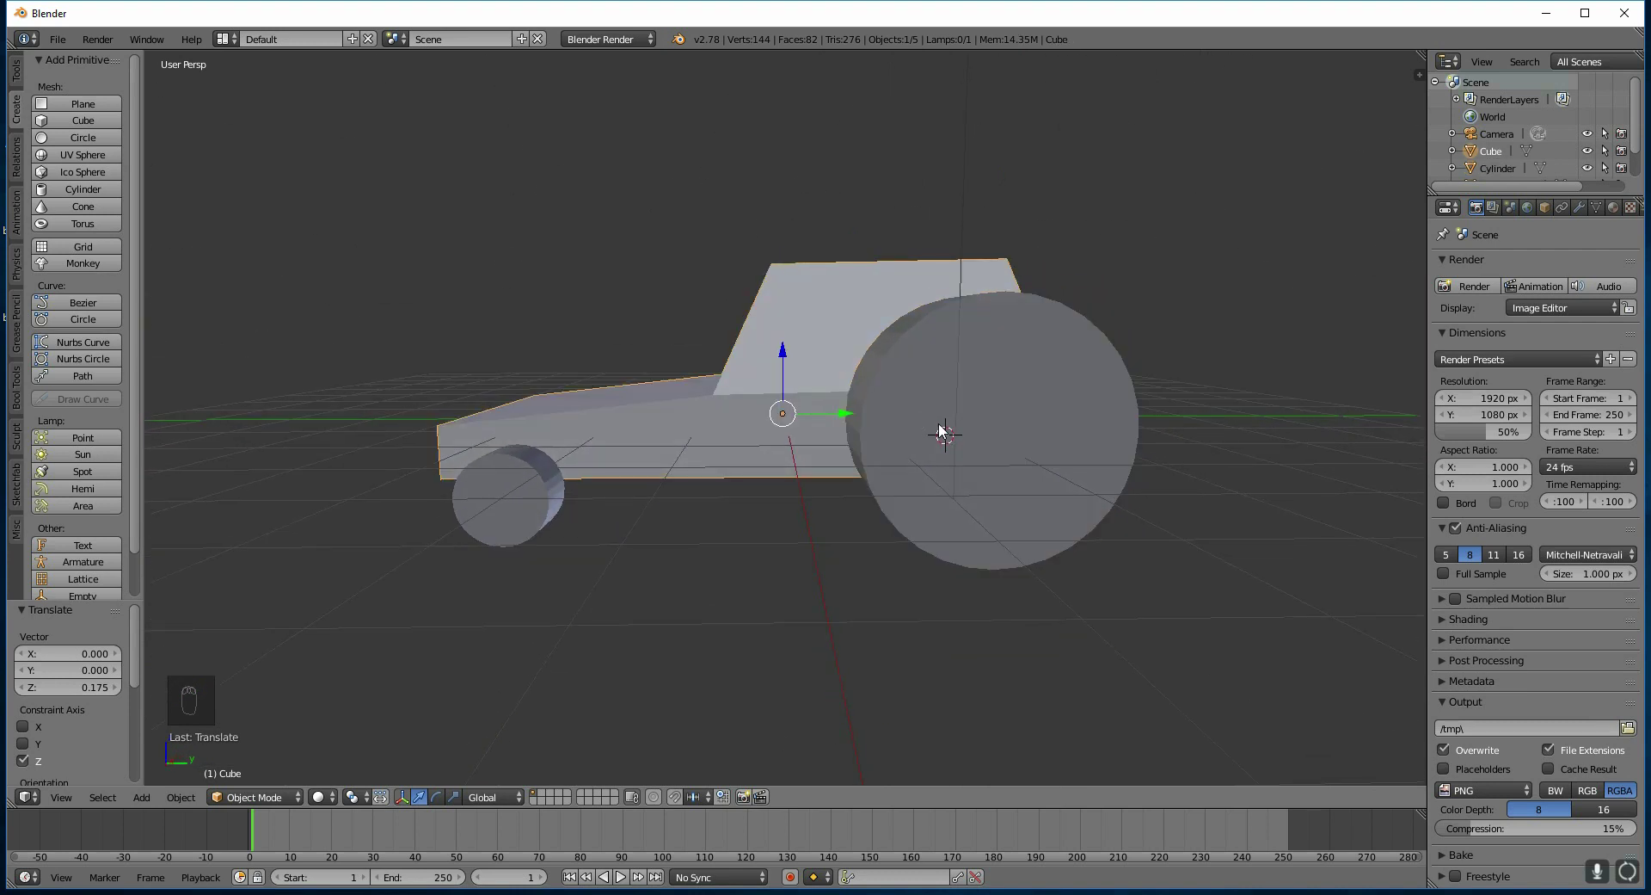
key("r")
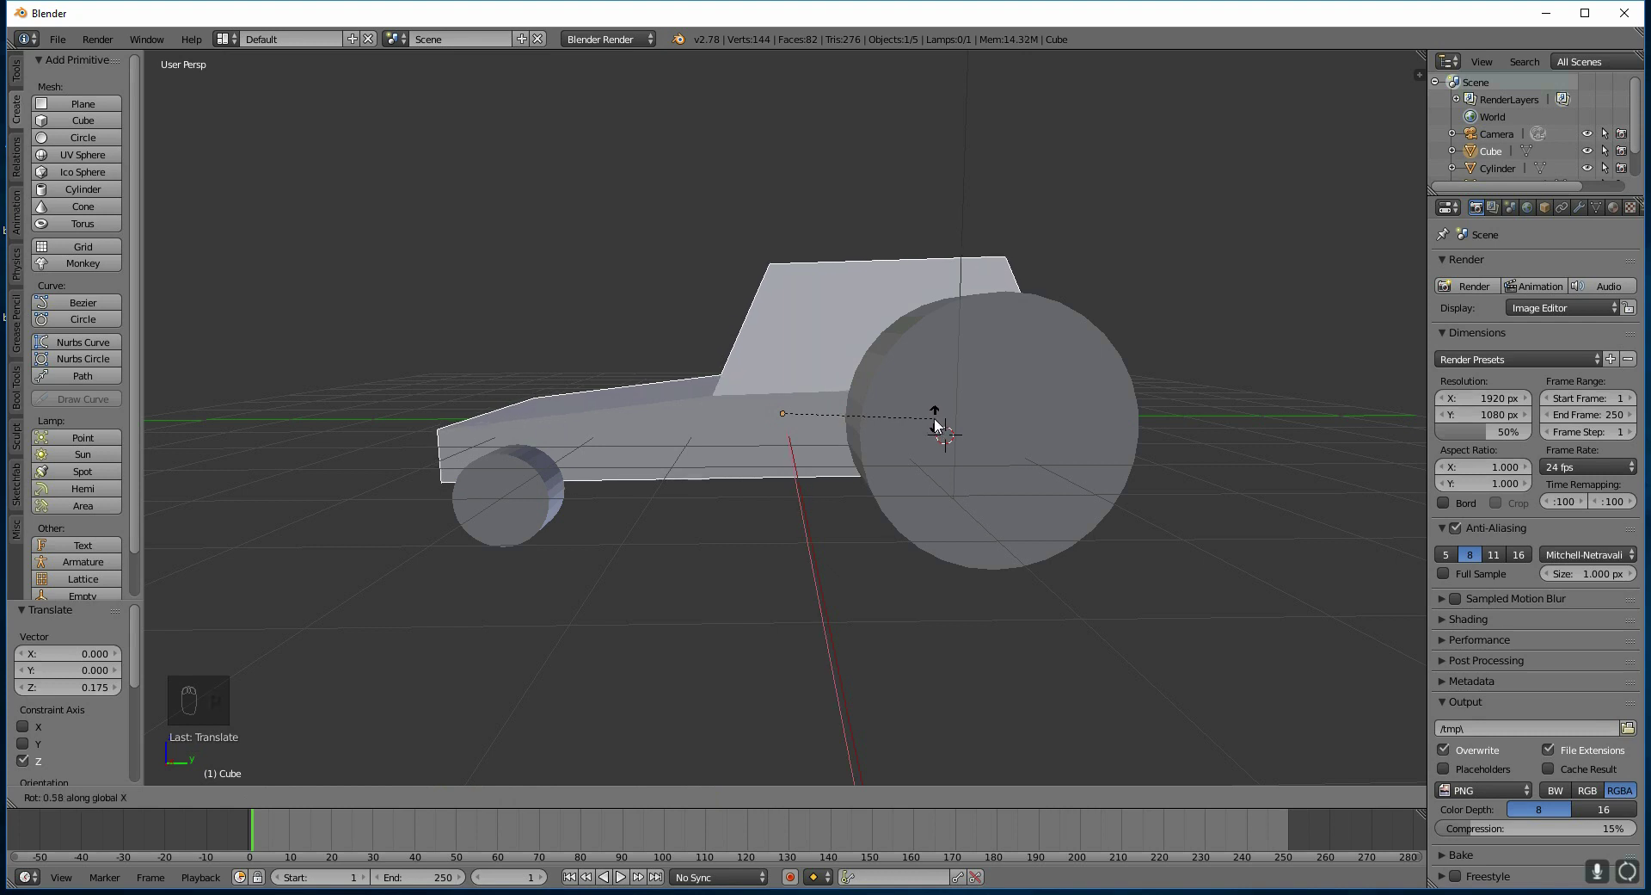
key("x")
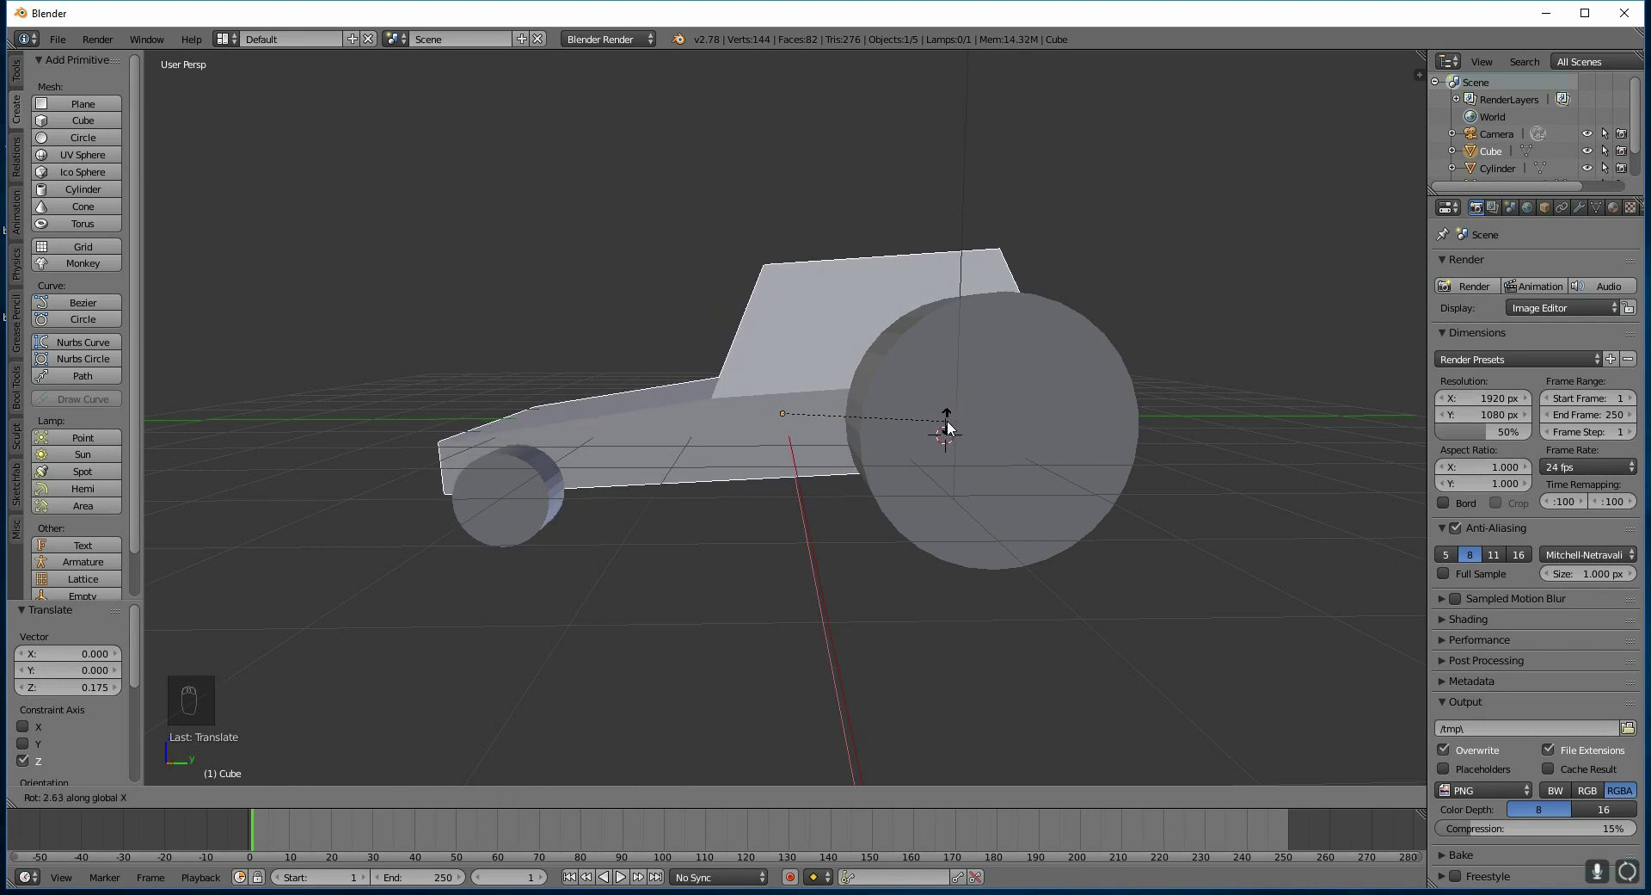
right_click(955, 428)
middle_click_drag(951, 427, 883, 505)
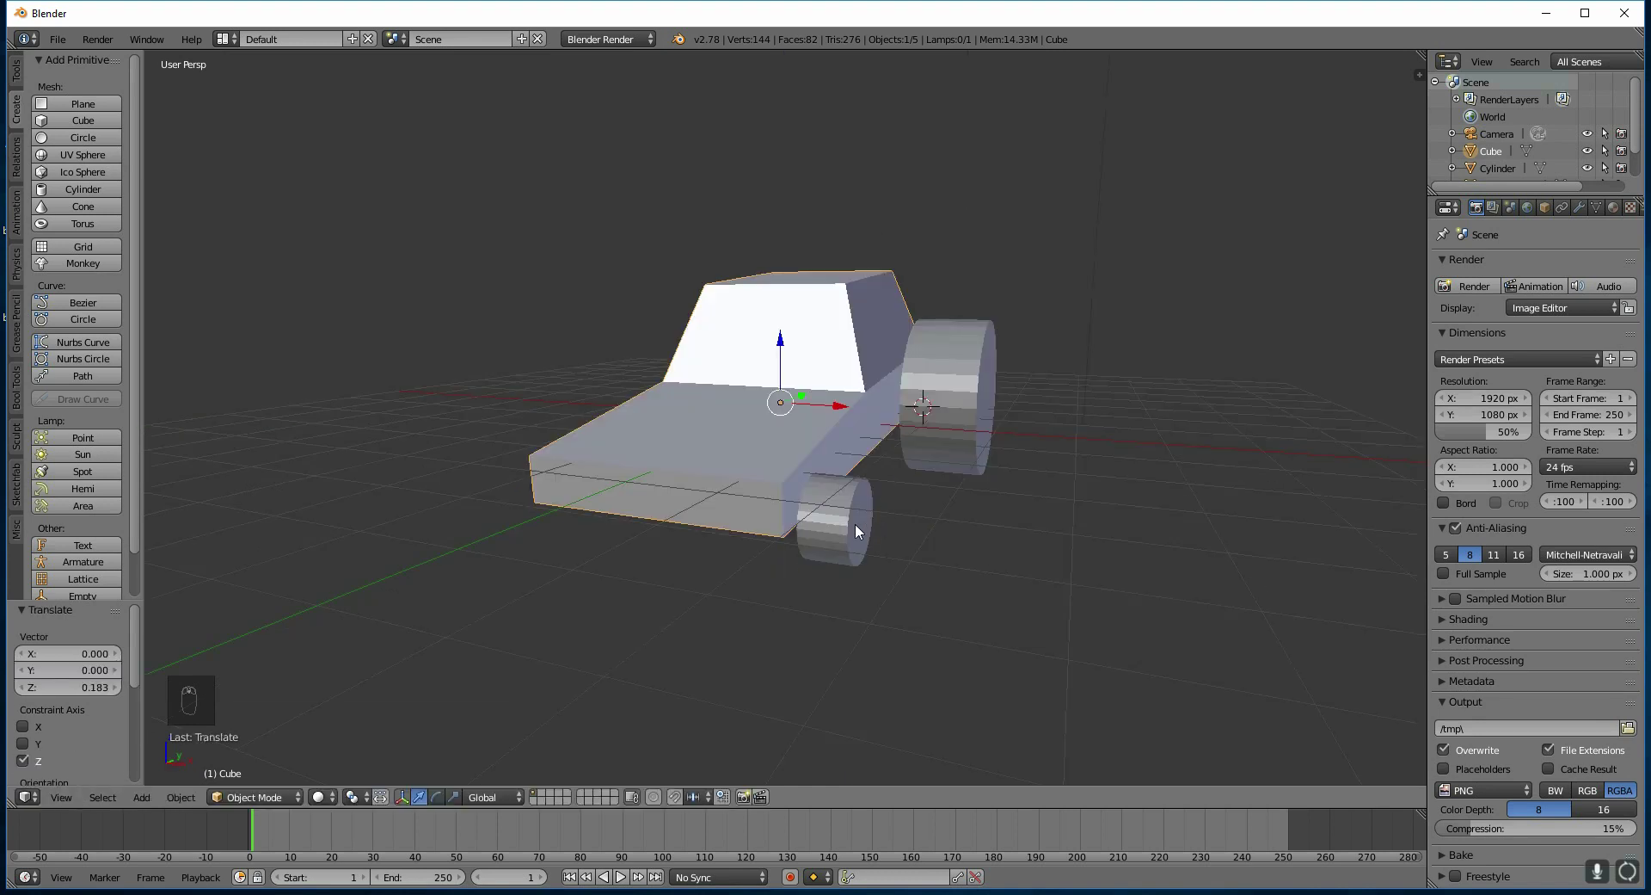
Thin the front wheel to 0.551 on X and nudge it along X
right_click(856, 524)
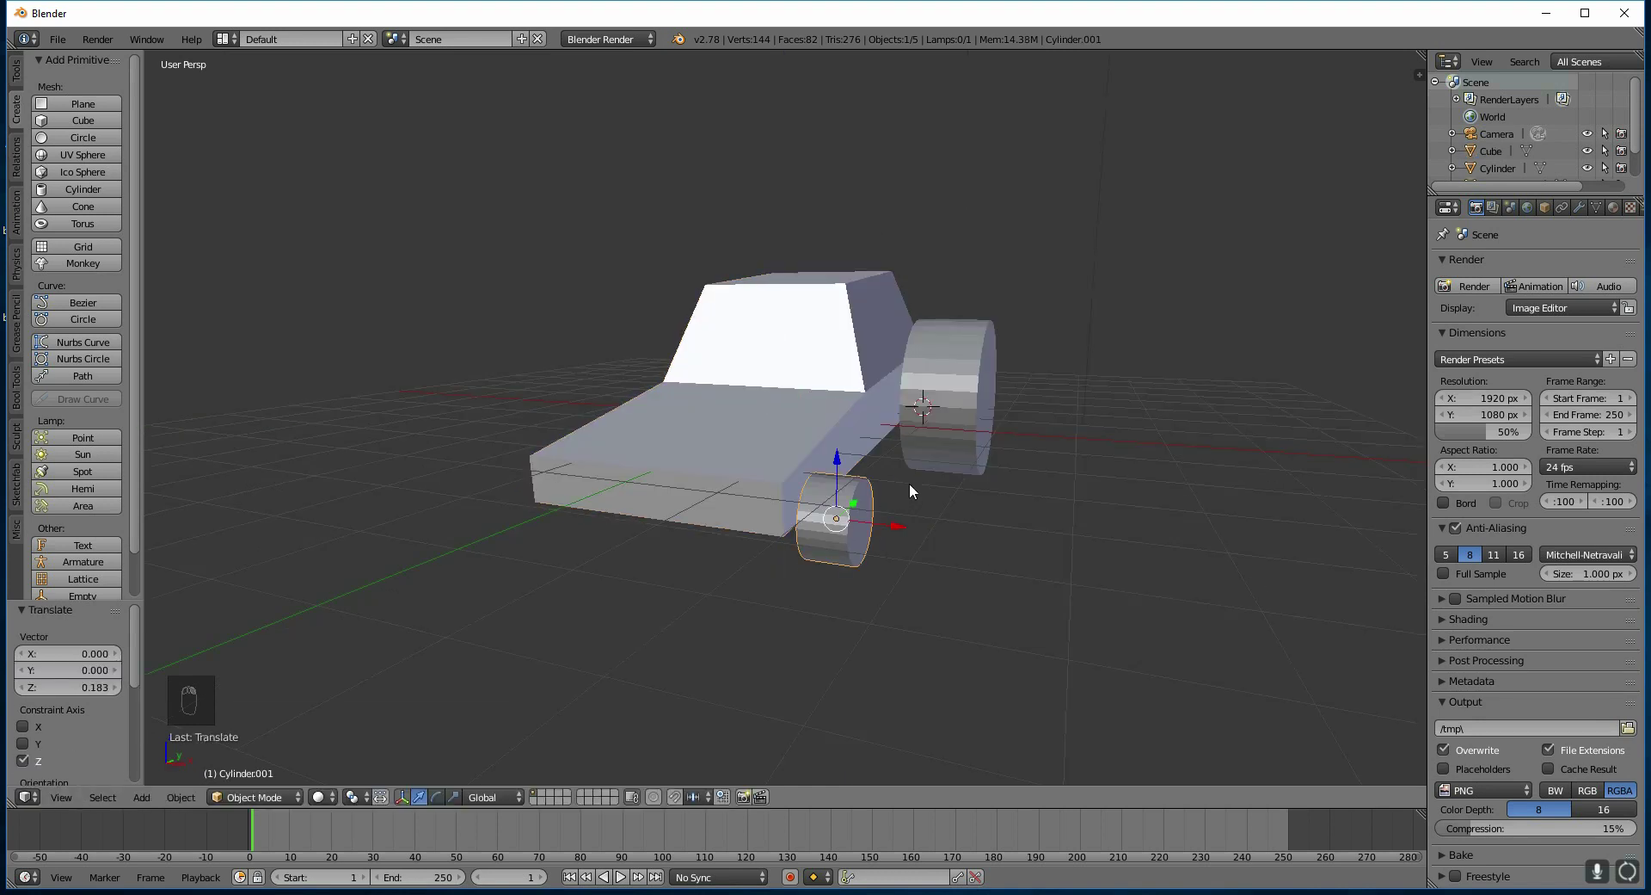
key("s")
key("x")
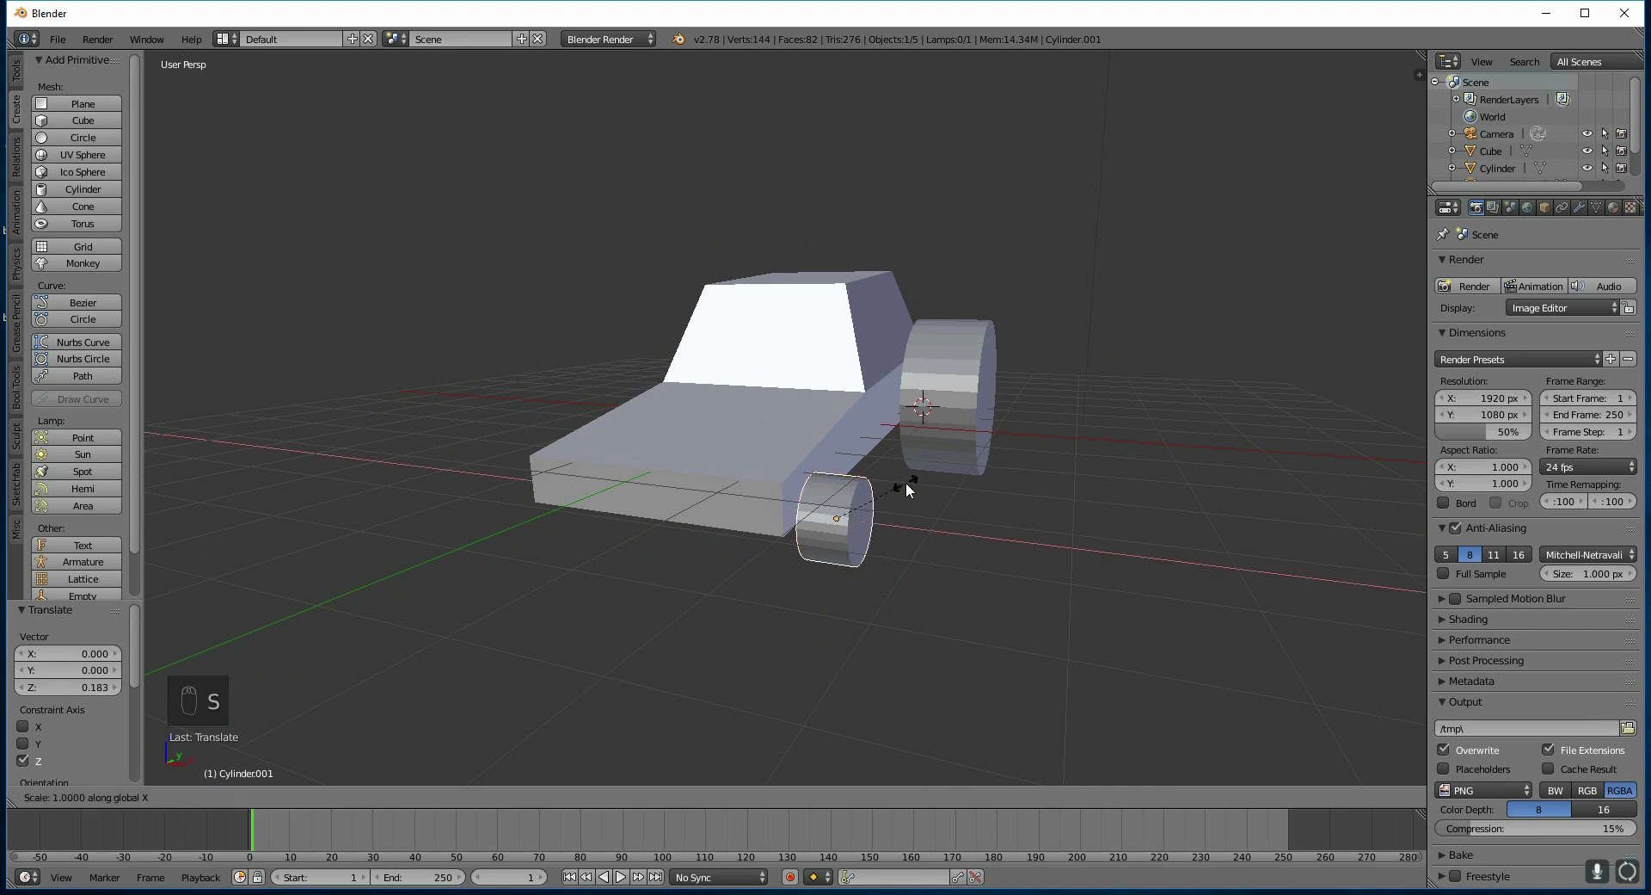
left_click(874, 493)
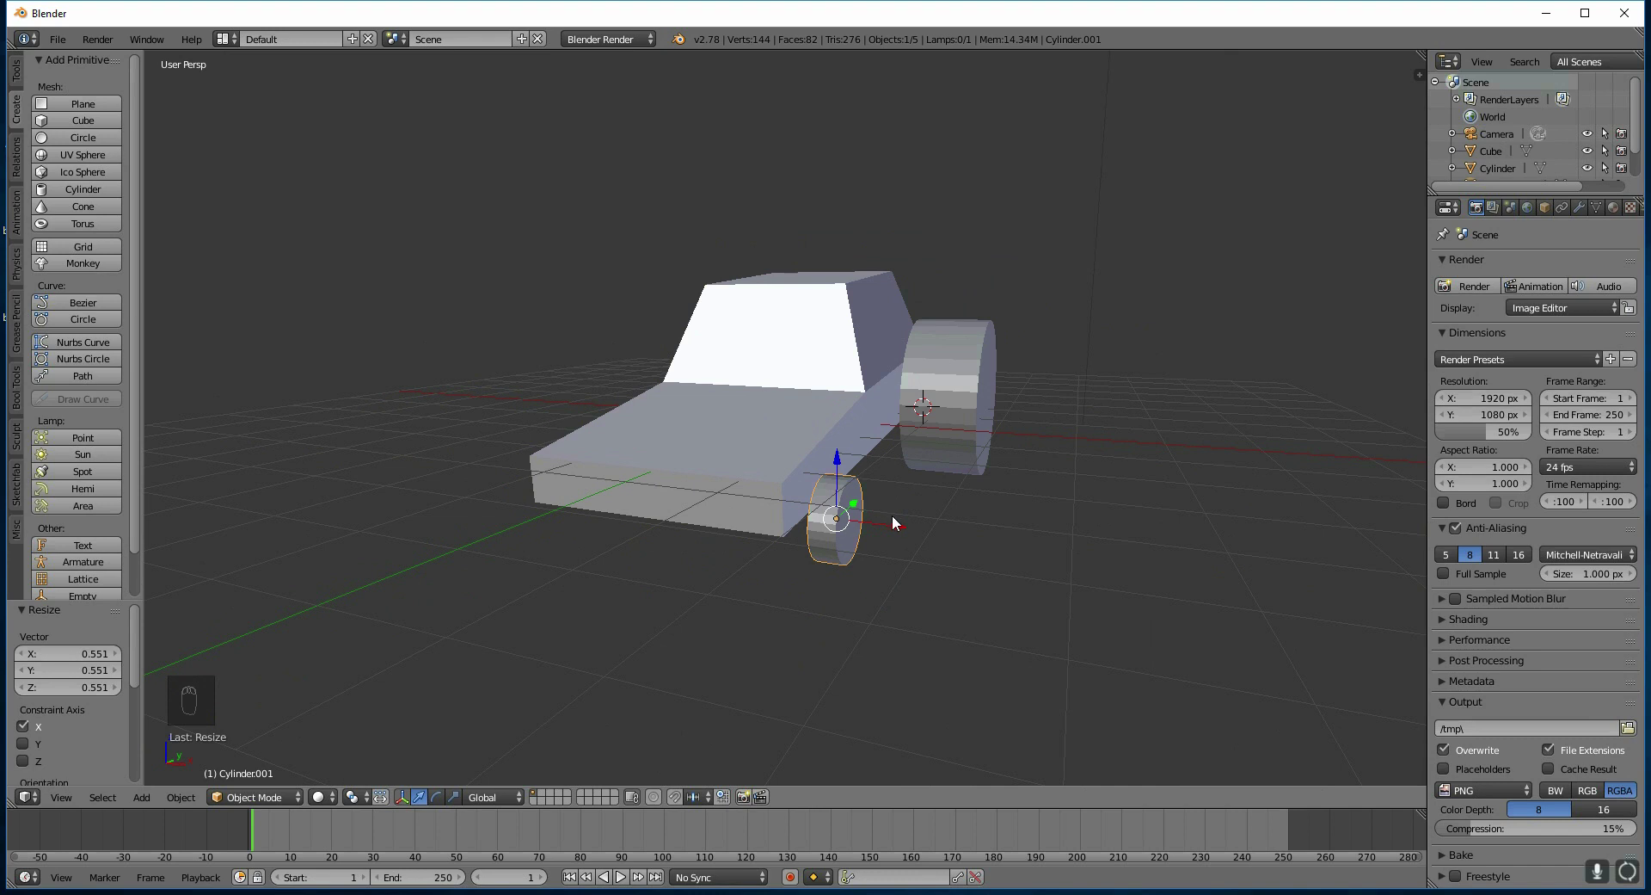
key("g")
key("x")
left_click(895, 521)
Shift the rear wheel -0.042 along X
right_click(981, 456)
middle_click_drag(981, 456, 992, 393)
key("g")
key("x")
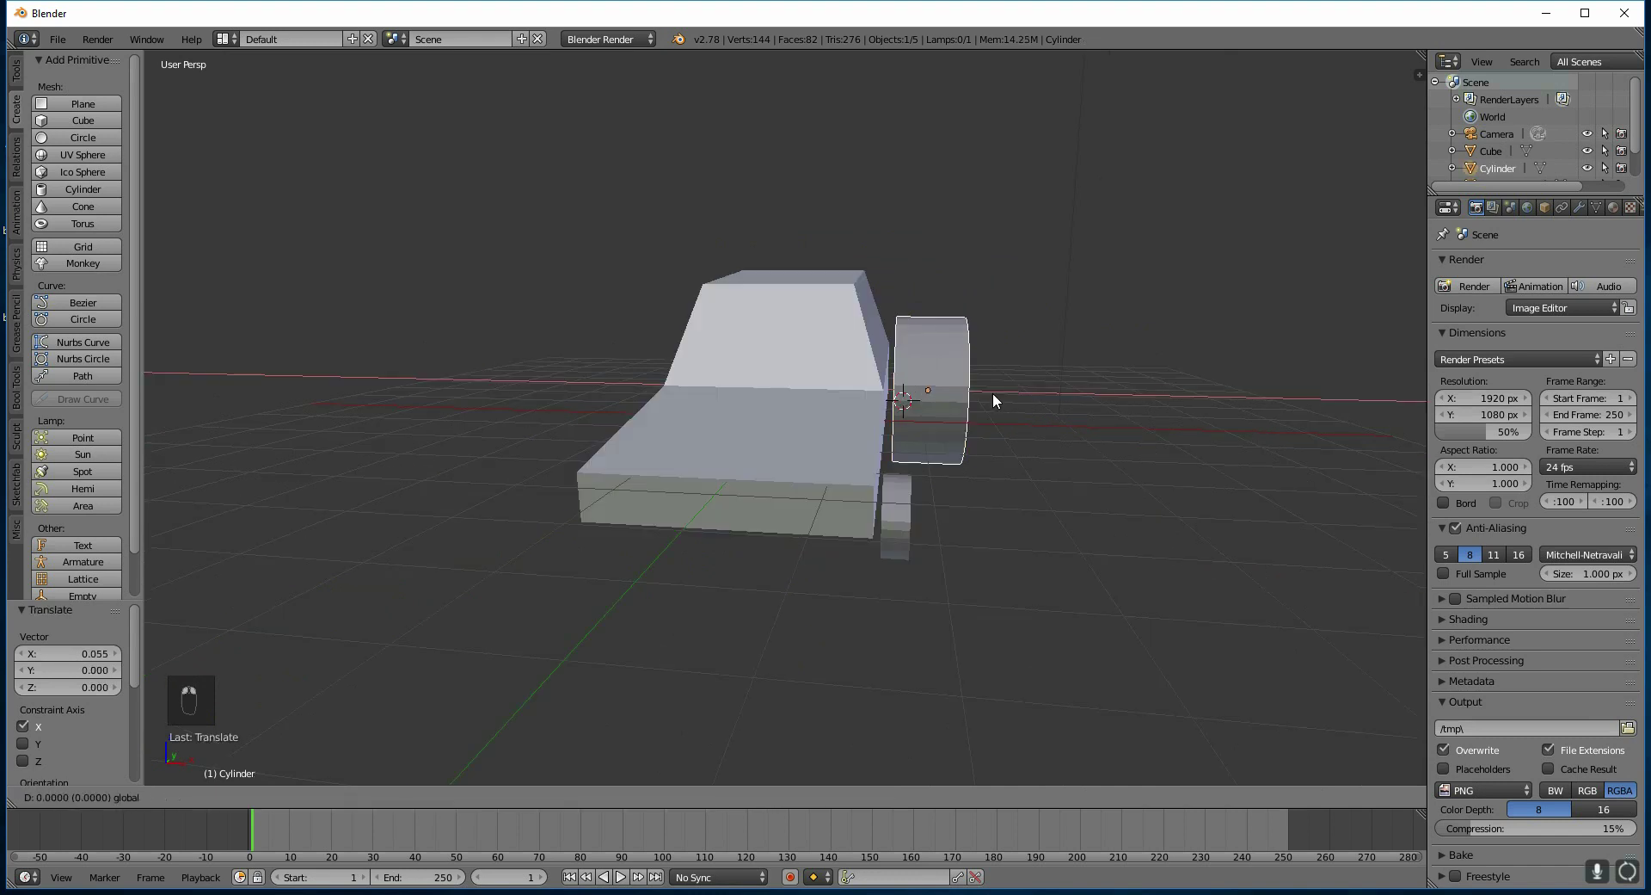
left_click(989, 392)
middle_click_drag(1068, 503, 992, 509)
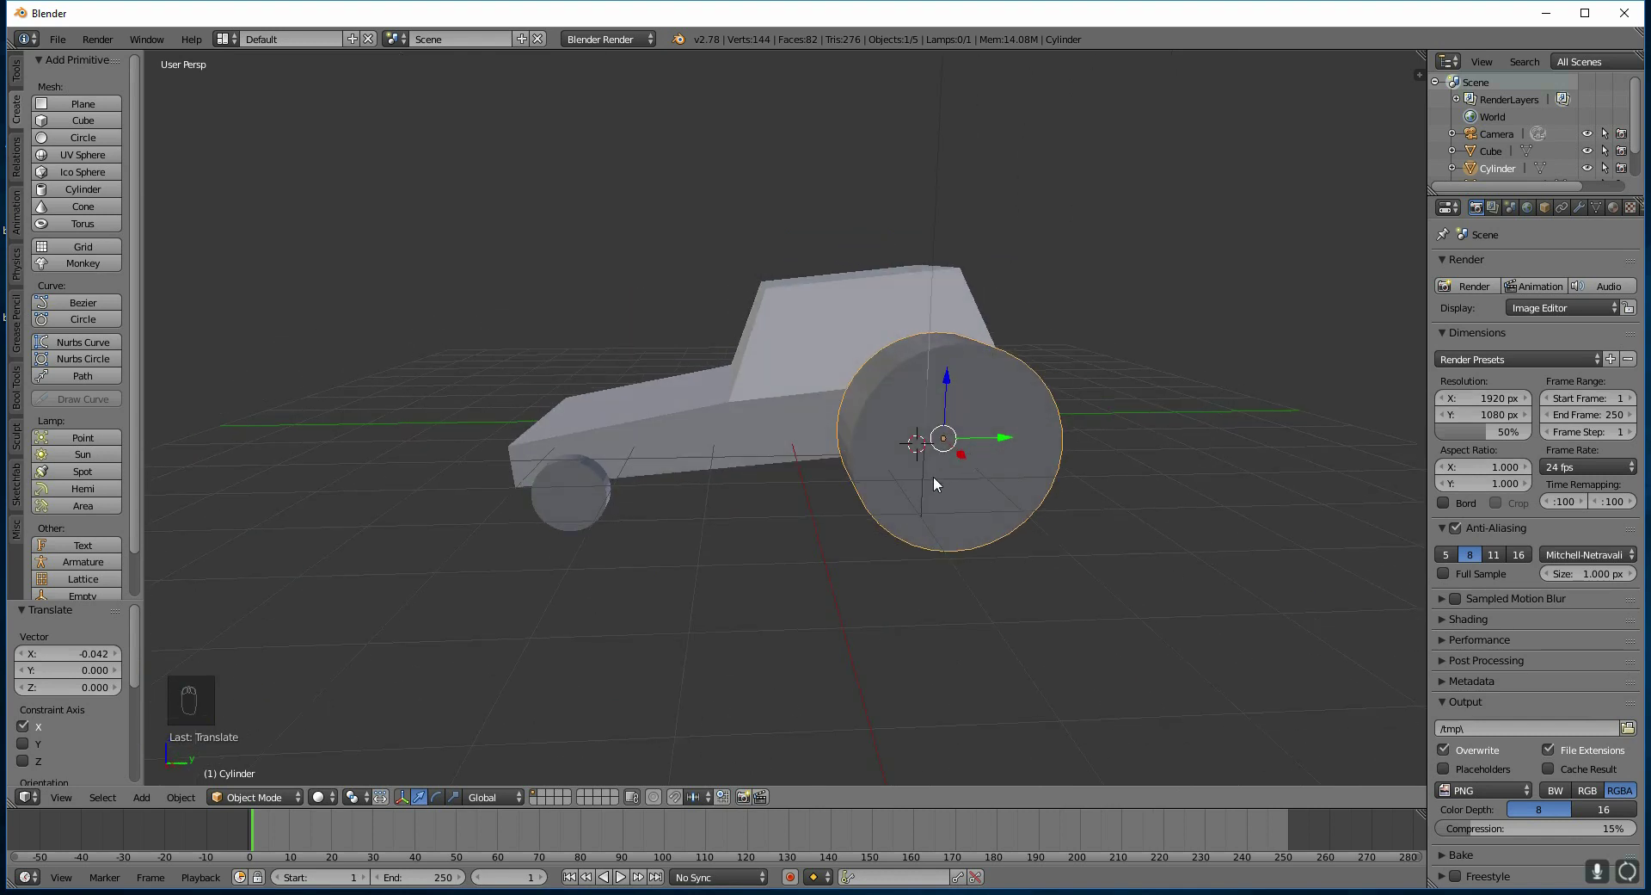
Select the rear wheel's outer cap face and extrude it in place, undoing a trial shrink to 0.701
key("Tab")
middle_click_drag(940, 478, 988, 456)
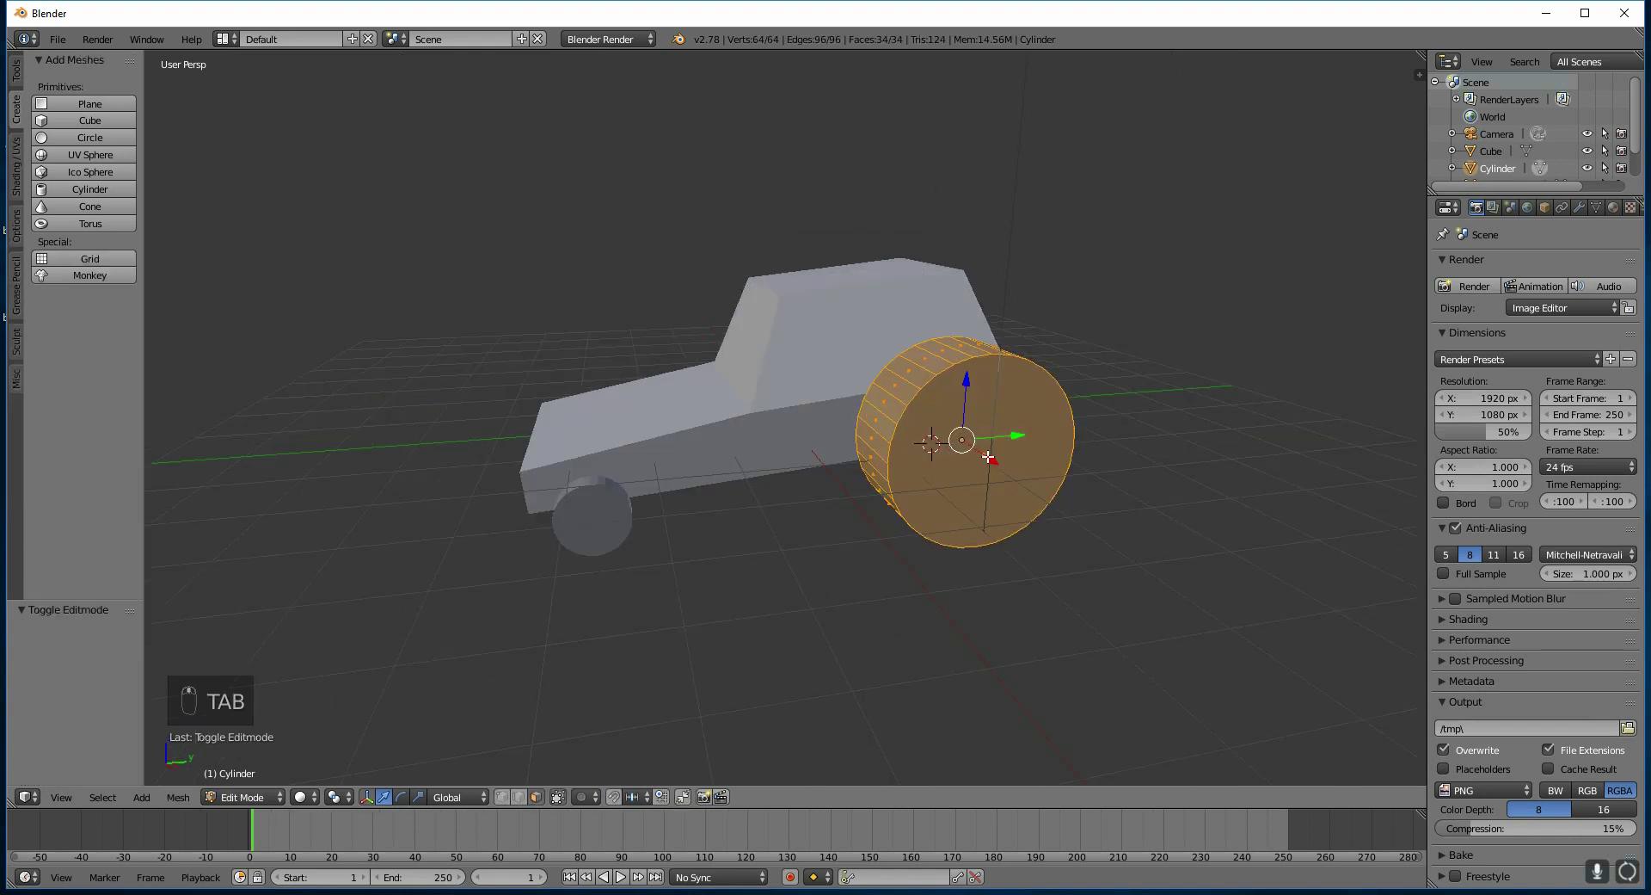
right_click(988, 456)
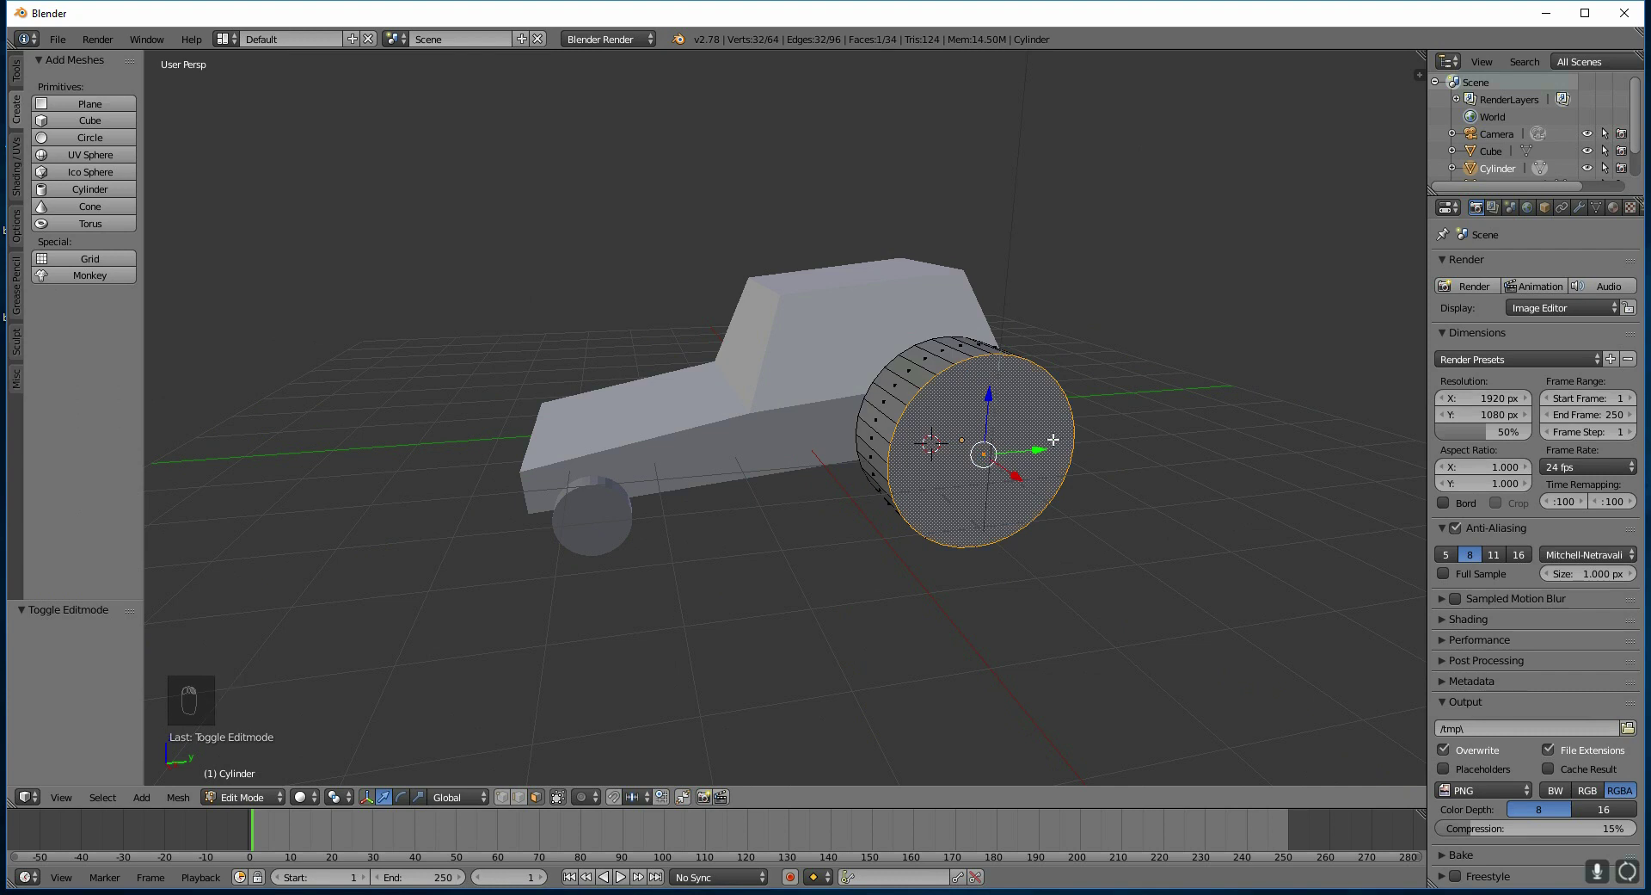
key("e")
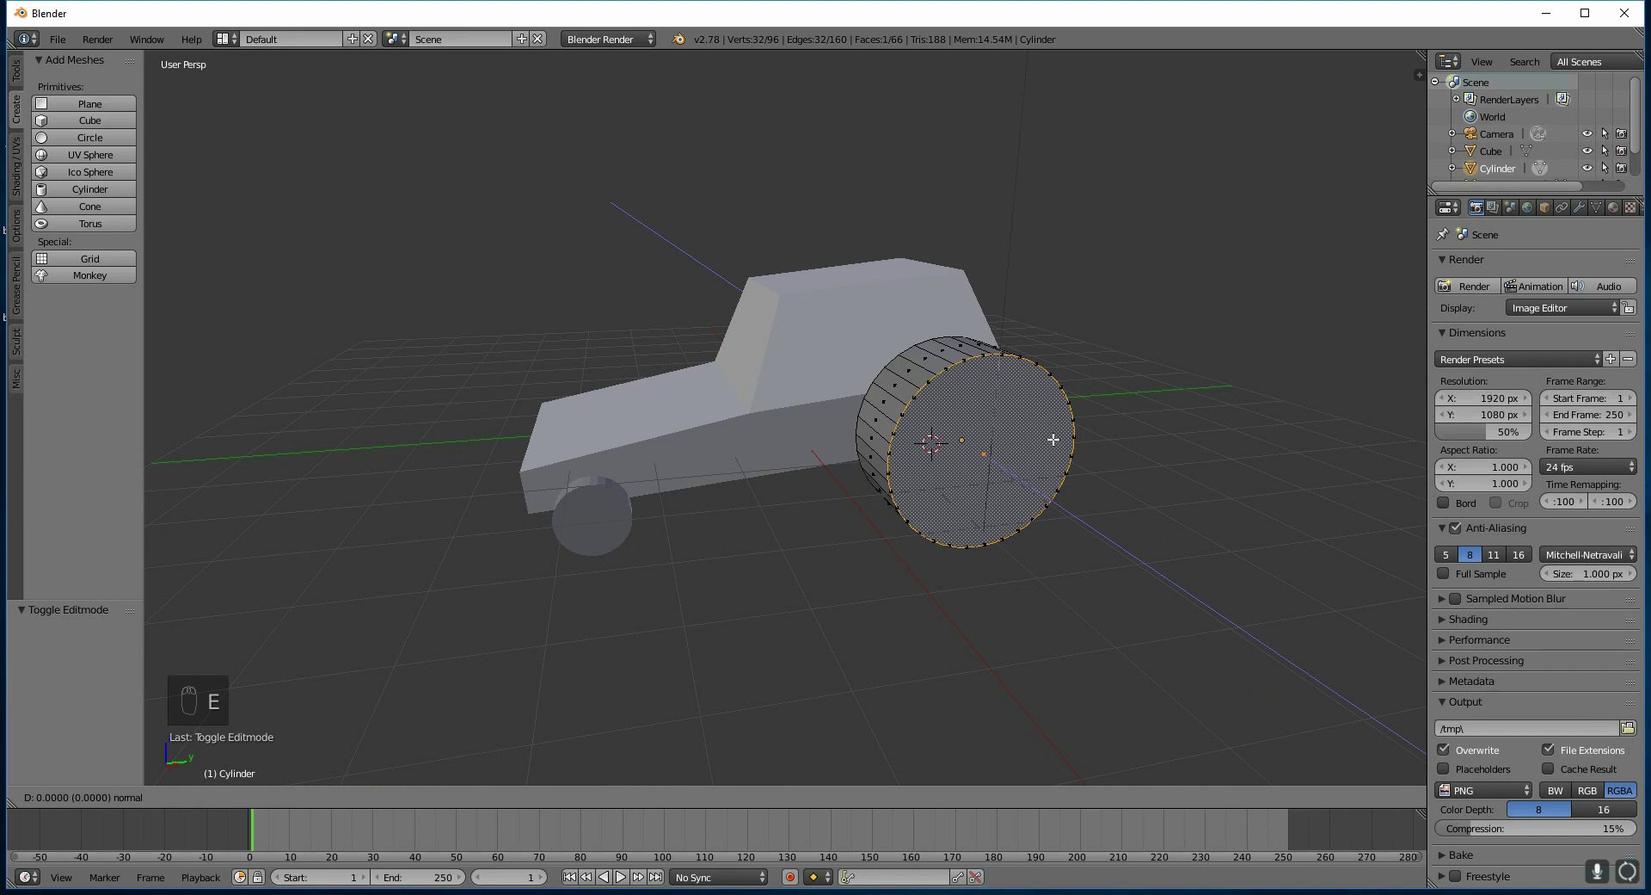
right_click(1052, 439)
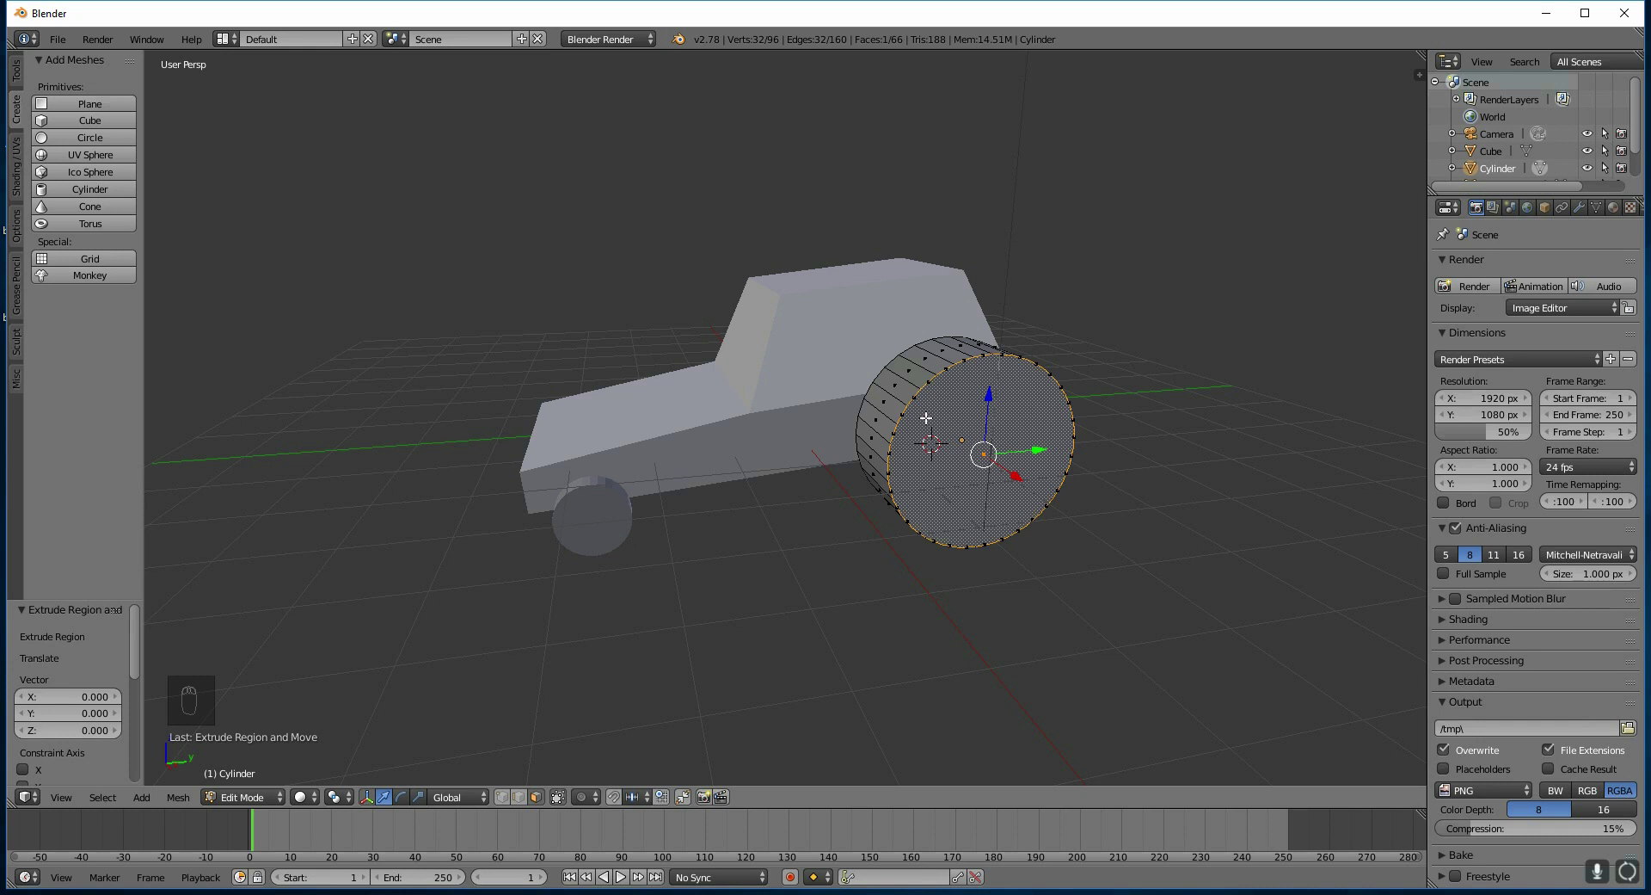
scroll(926, 417, "up", 4)
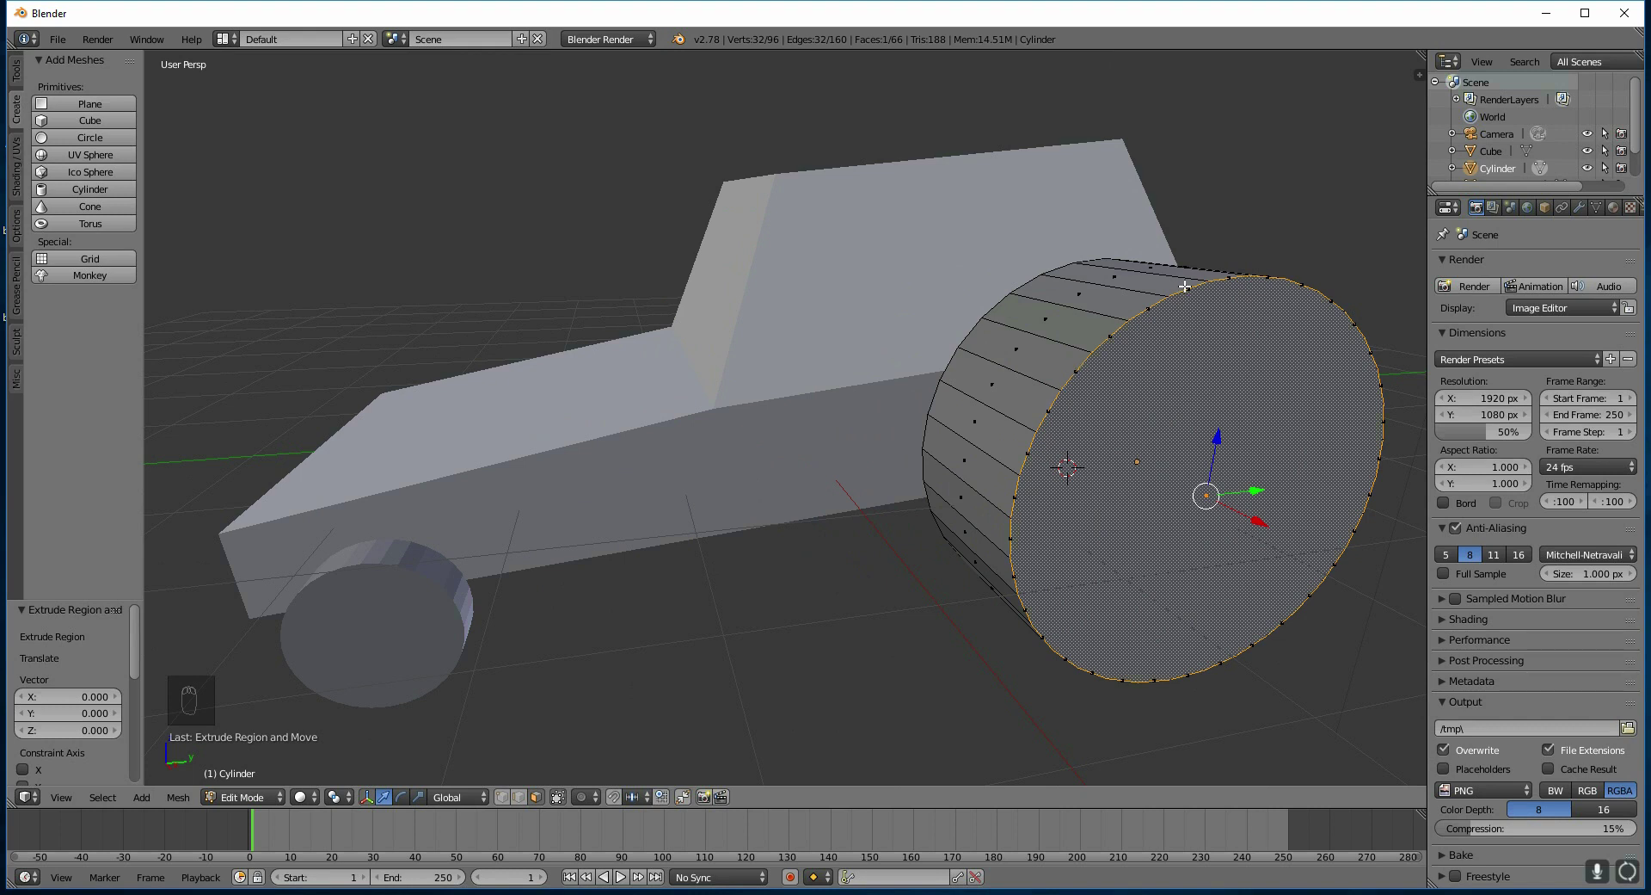
key("e")
right_click(1172, 417)
key("s")
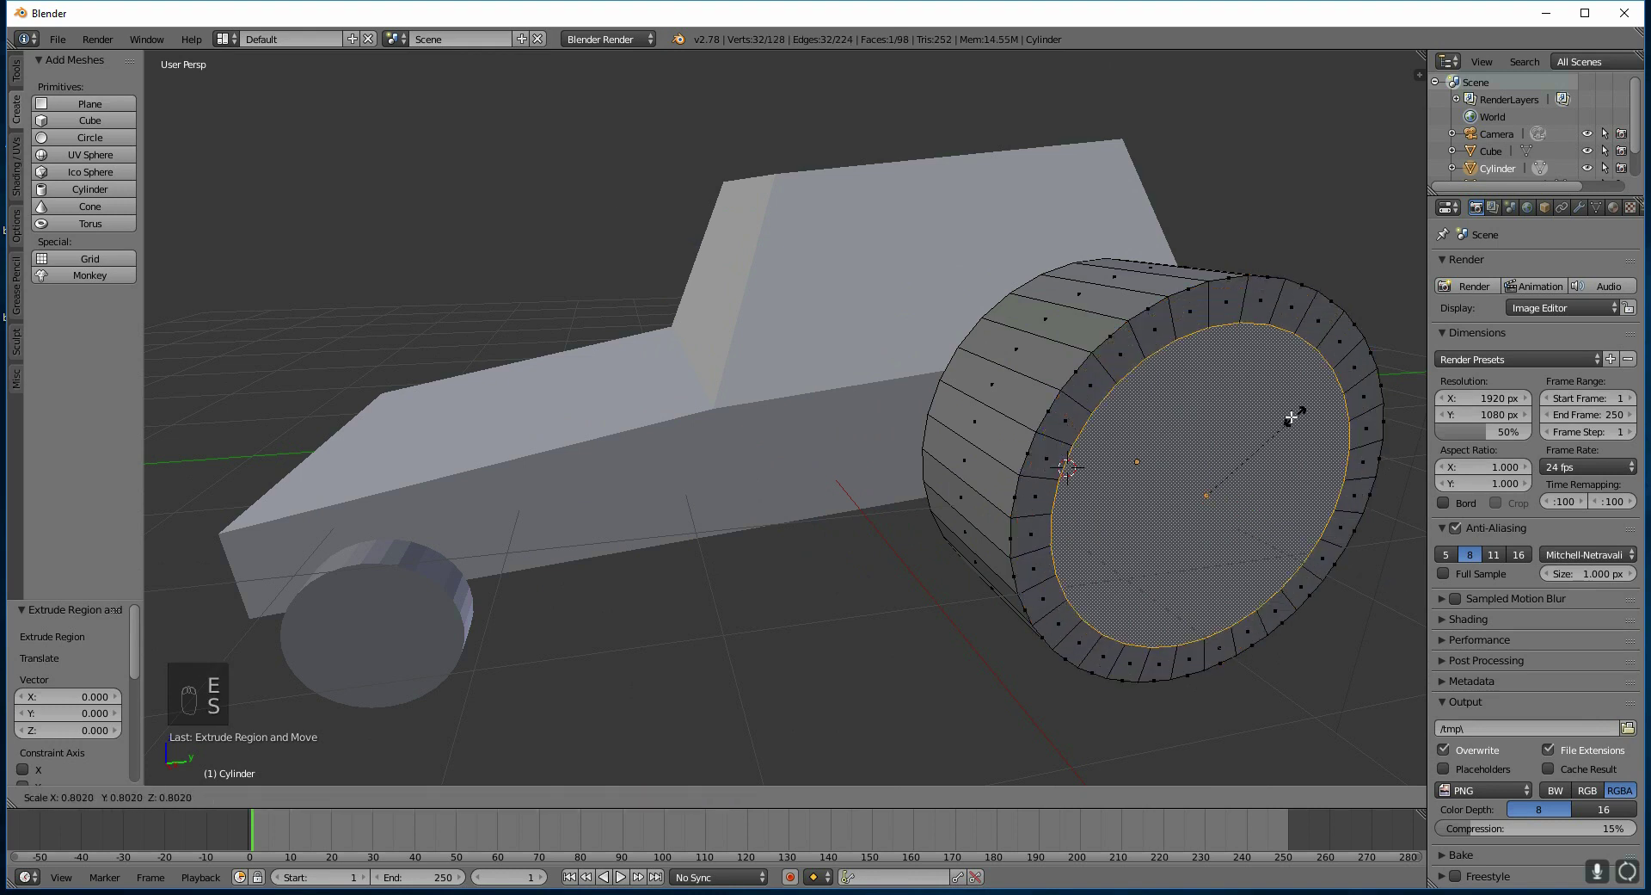
left_click(1284, 421)
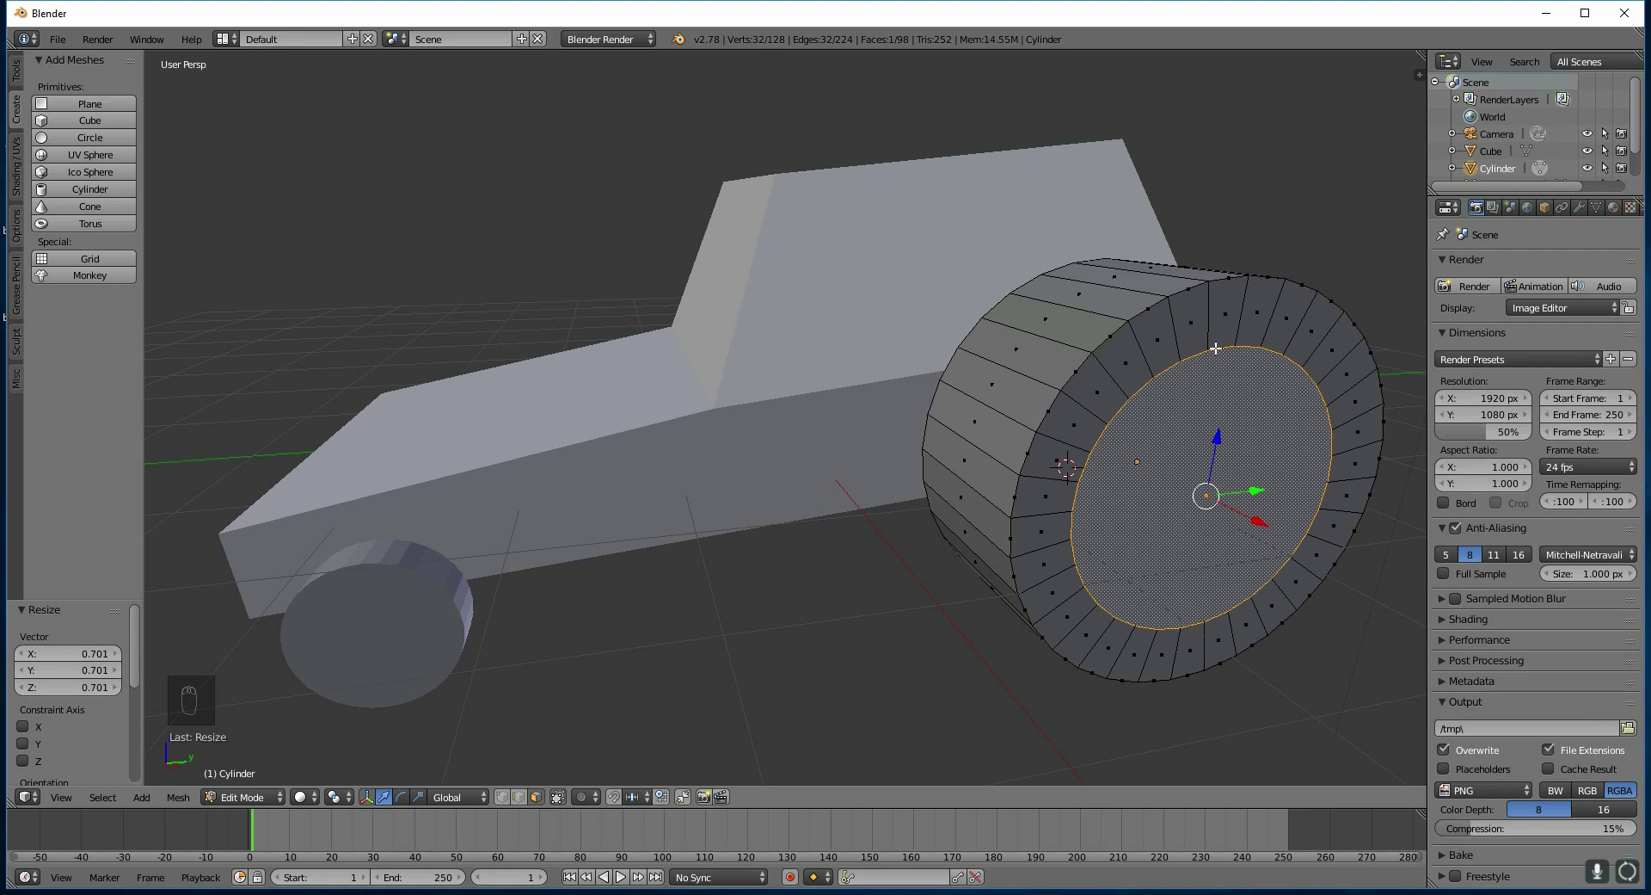
key("ctrl+z")
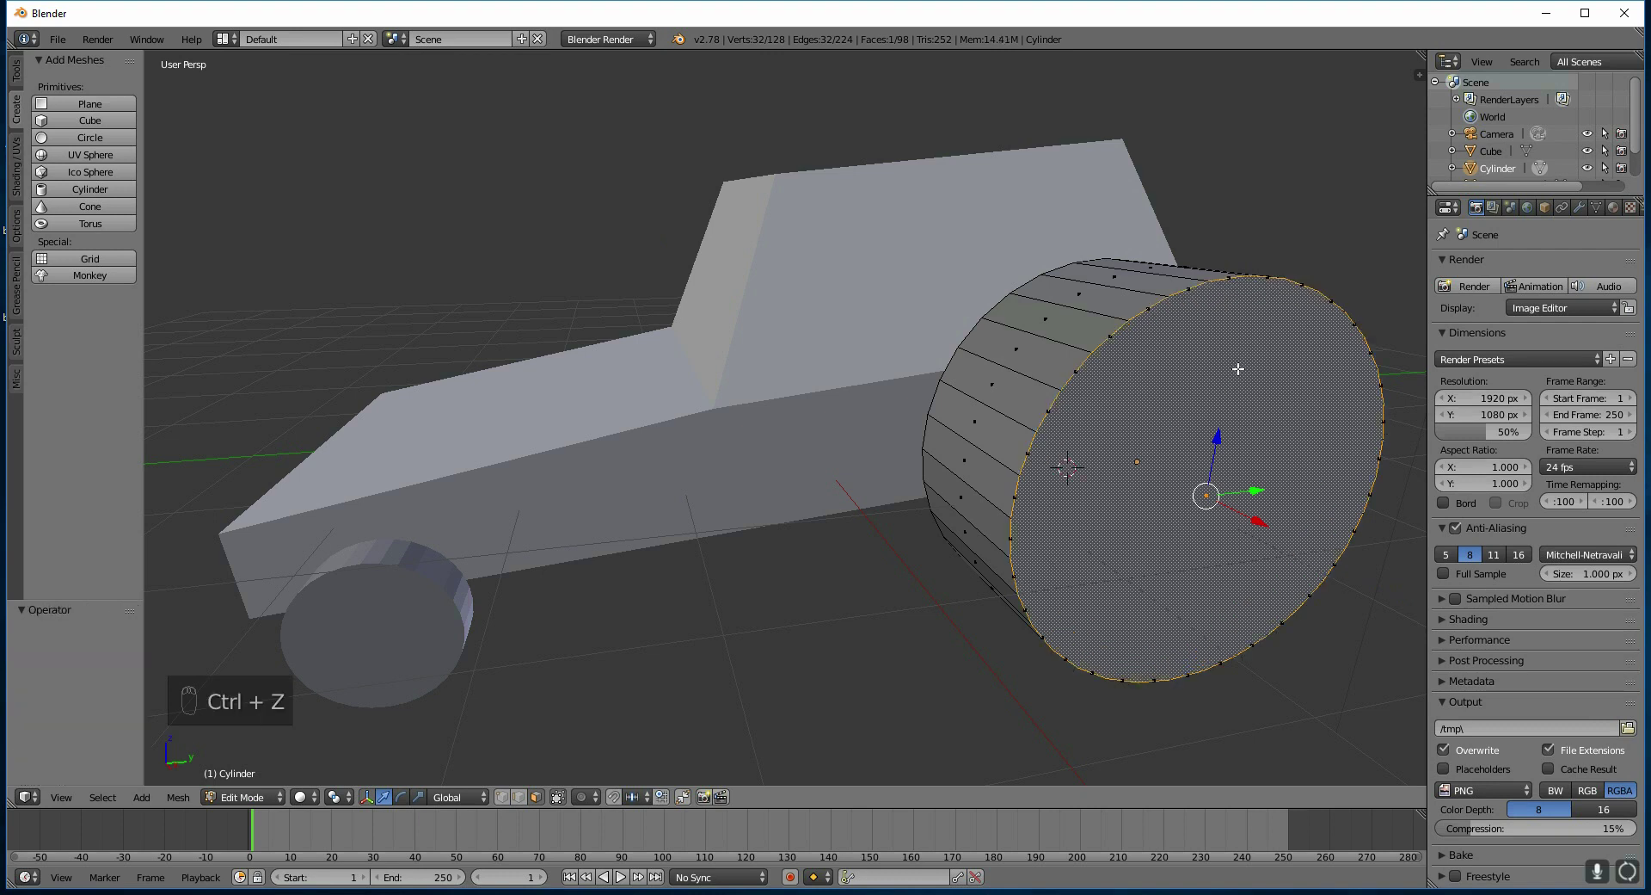
key("ctrl+z")
Inset the cap face to 0.706 and extrude the hub -0.165 along X
key("e")
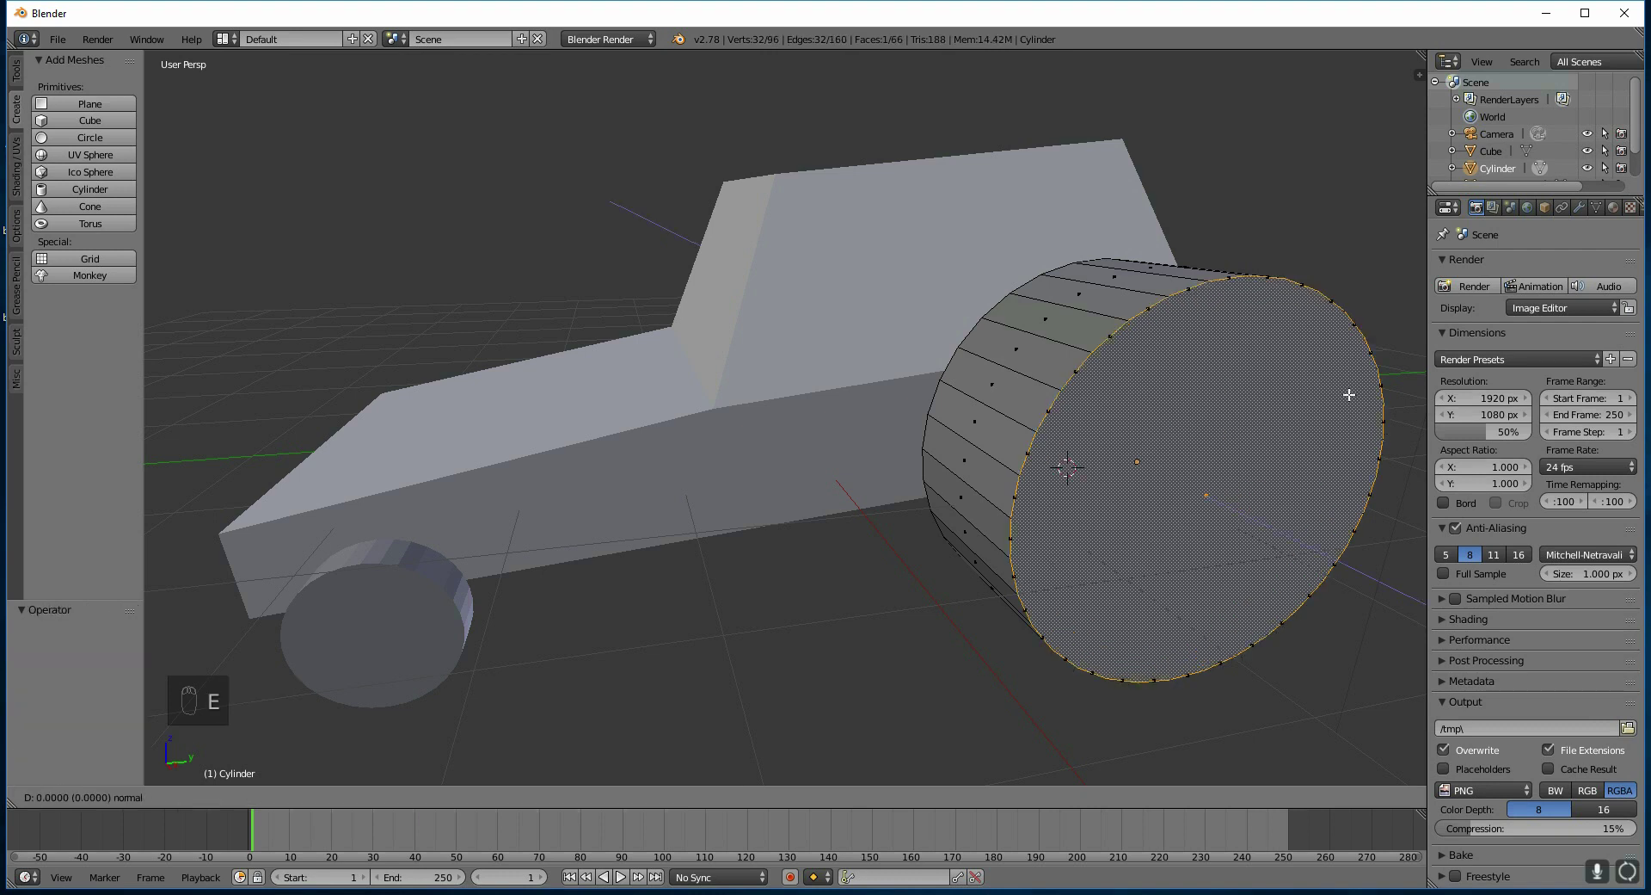
left_click(1349, 394)
key("s")
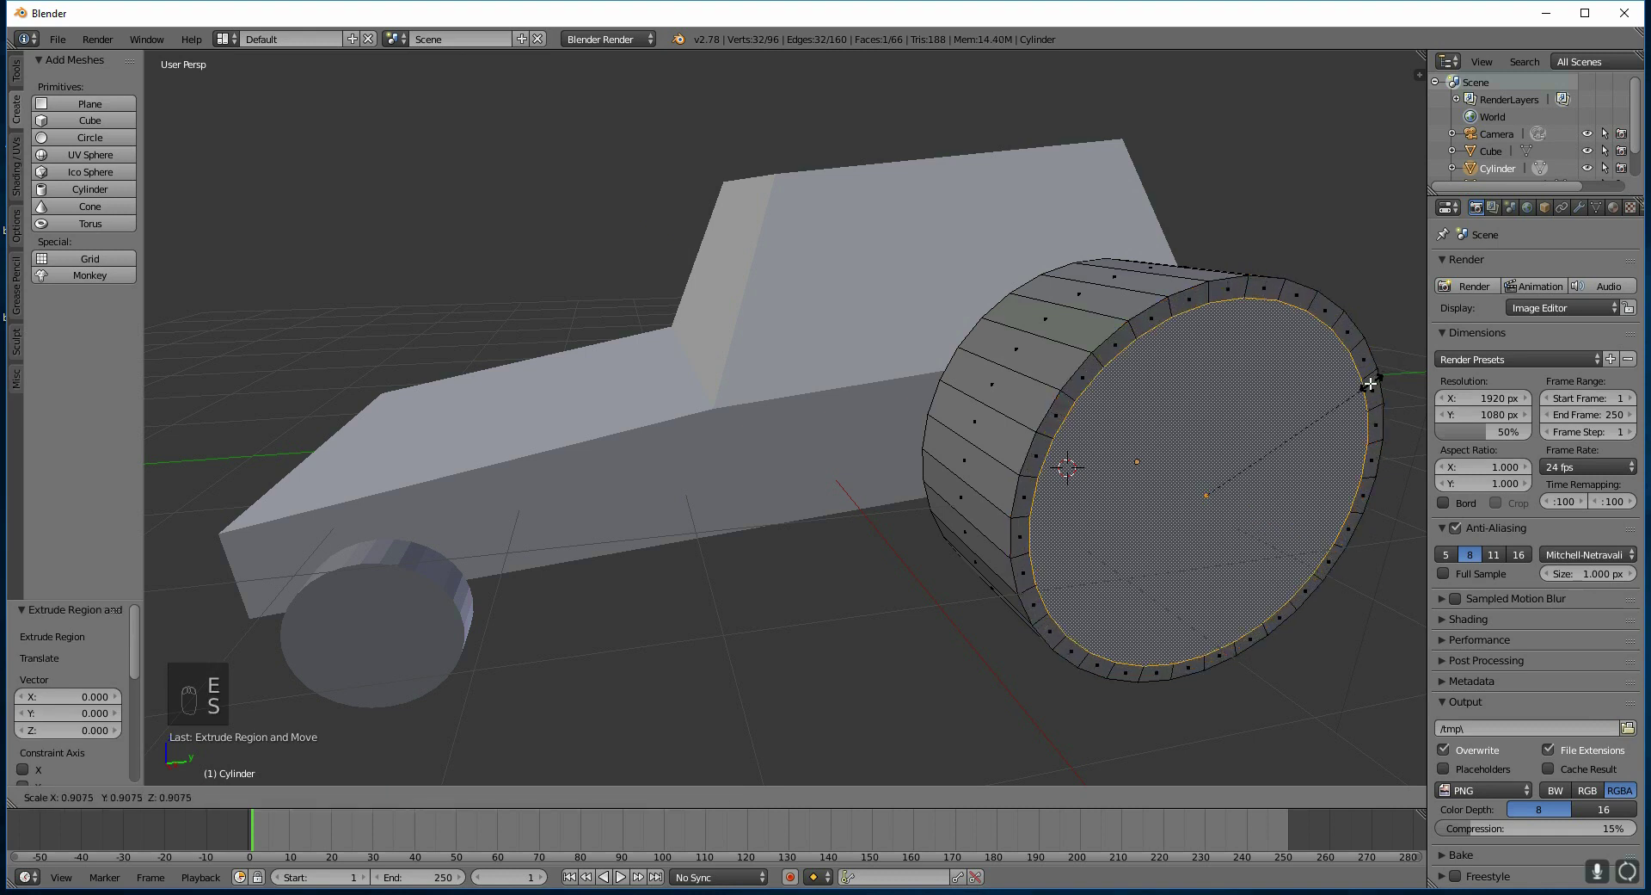
left_click(1327, 400)
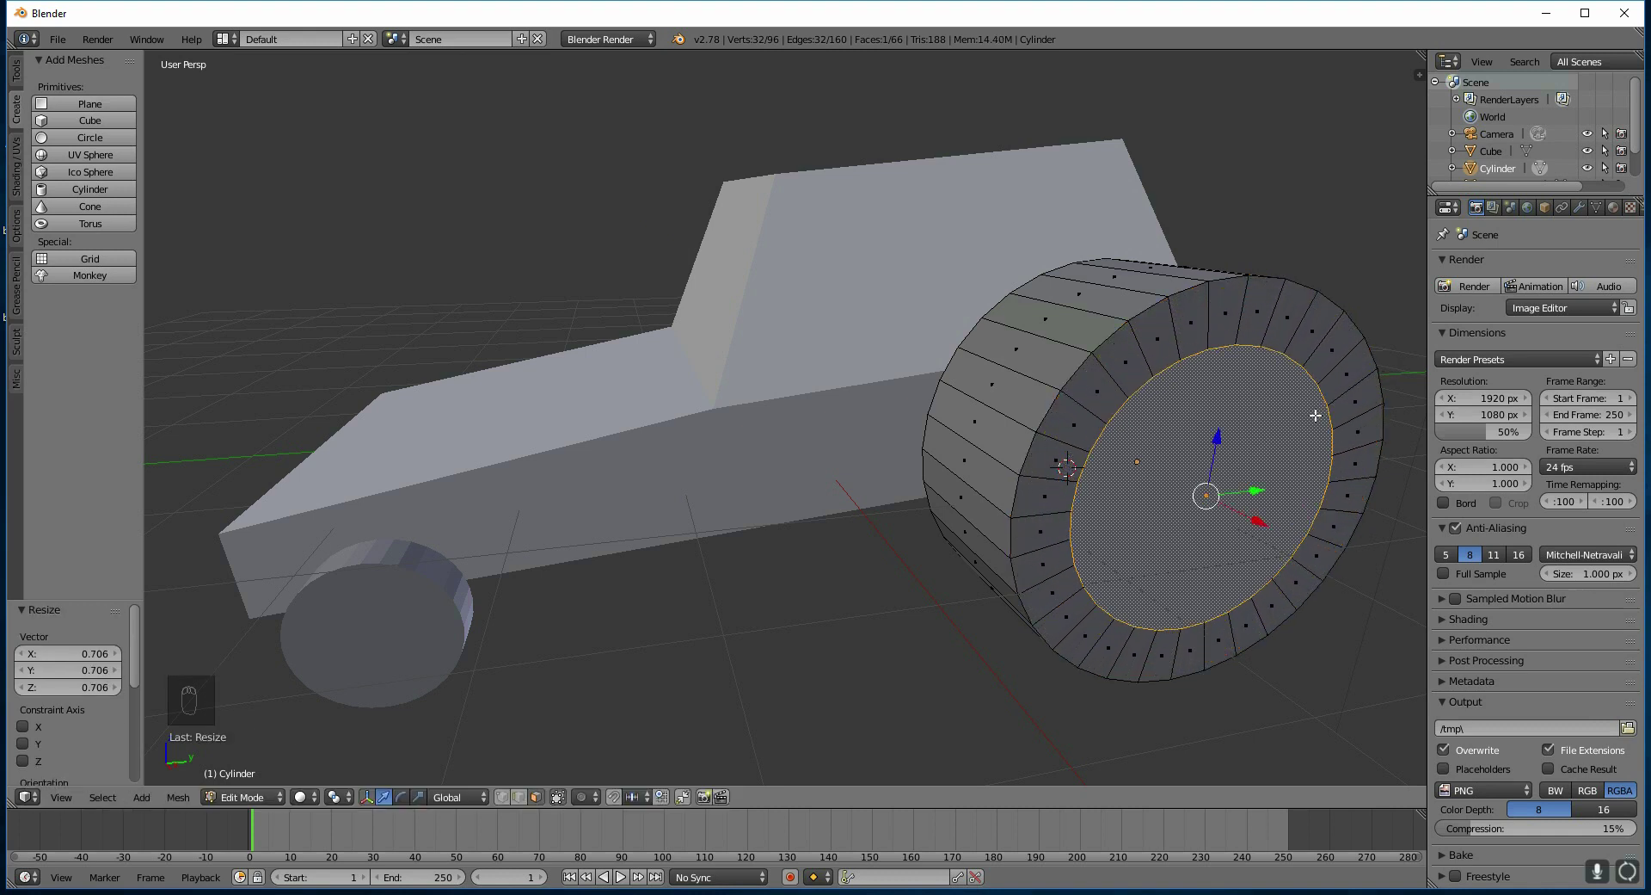
key("e")
key("x")
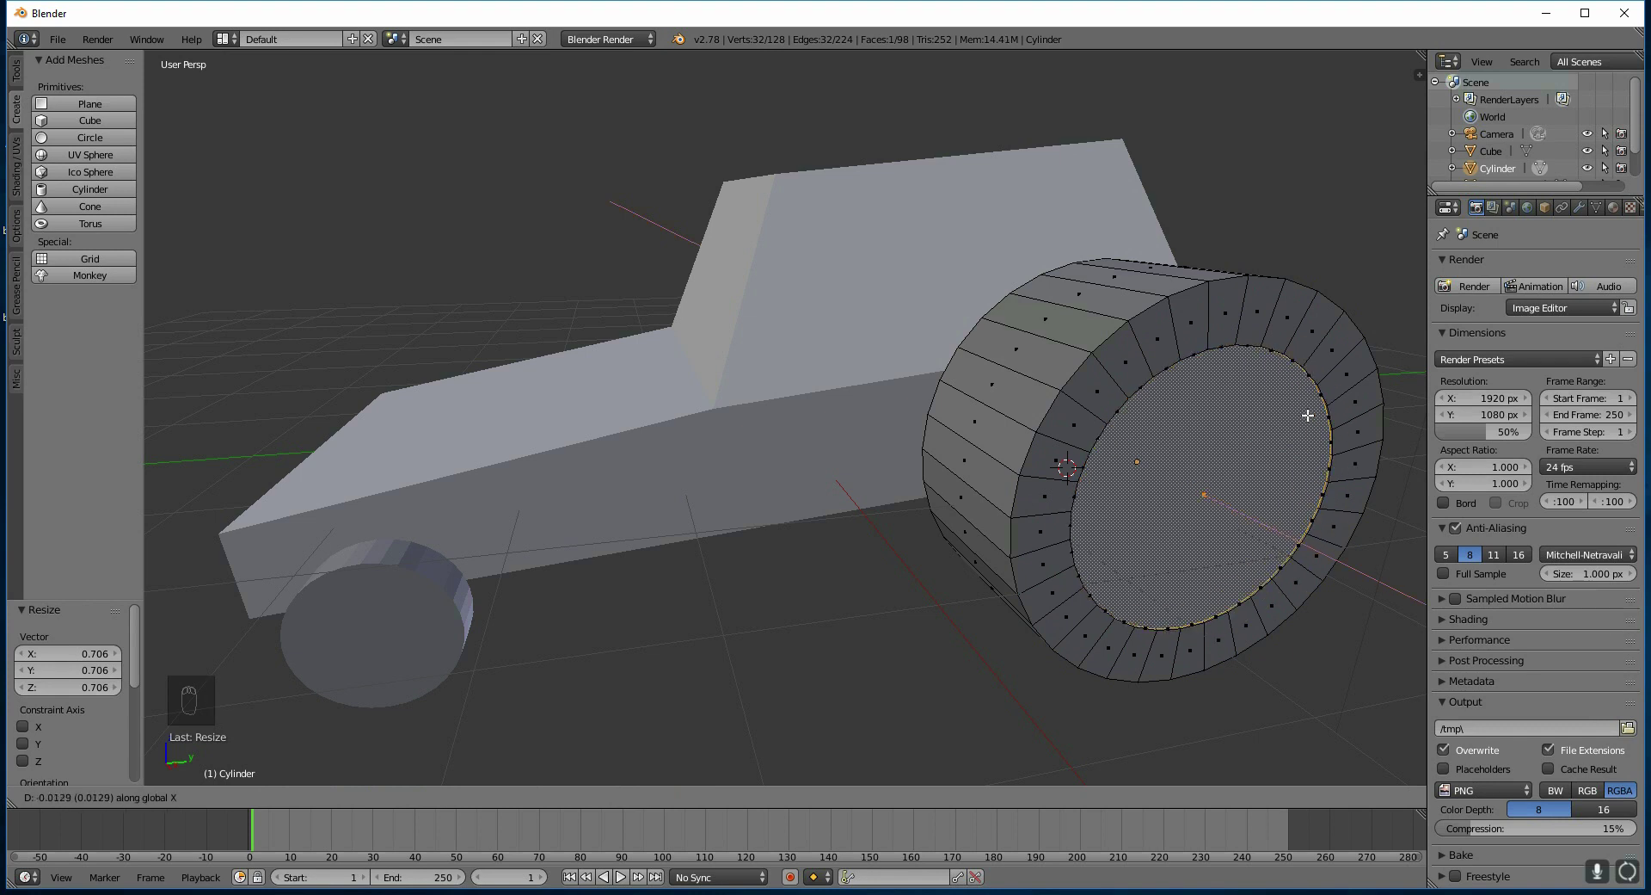
left_click(1295, 408)
middle_click_drag(1295, 407, 1274, 377)
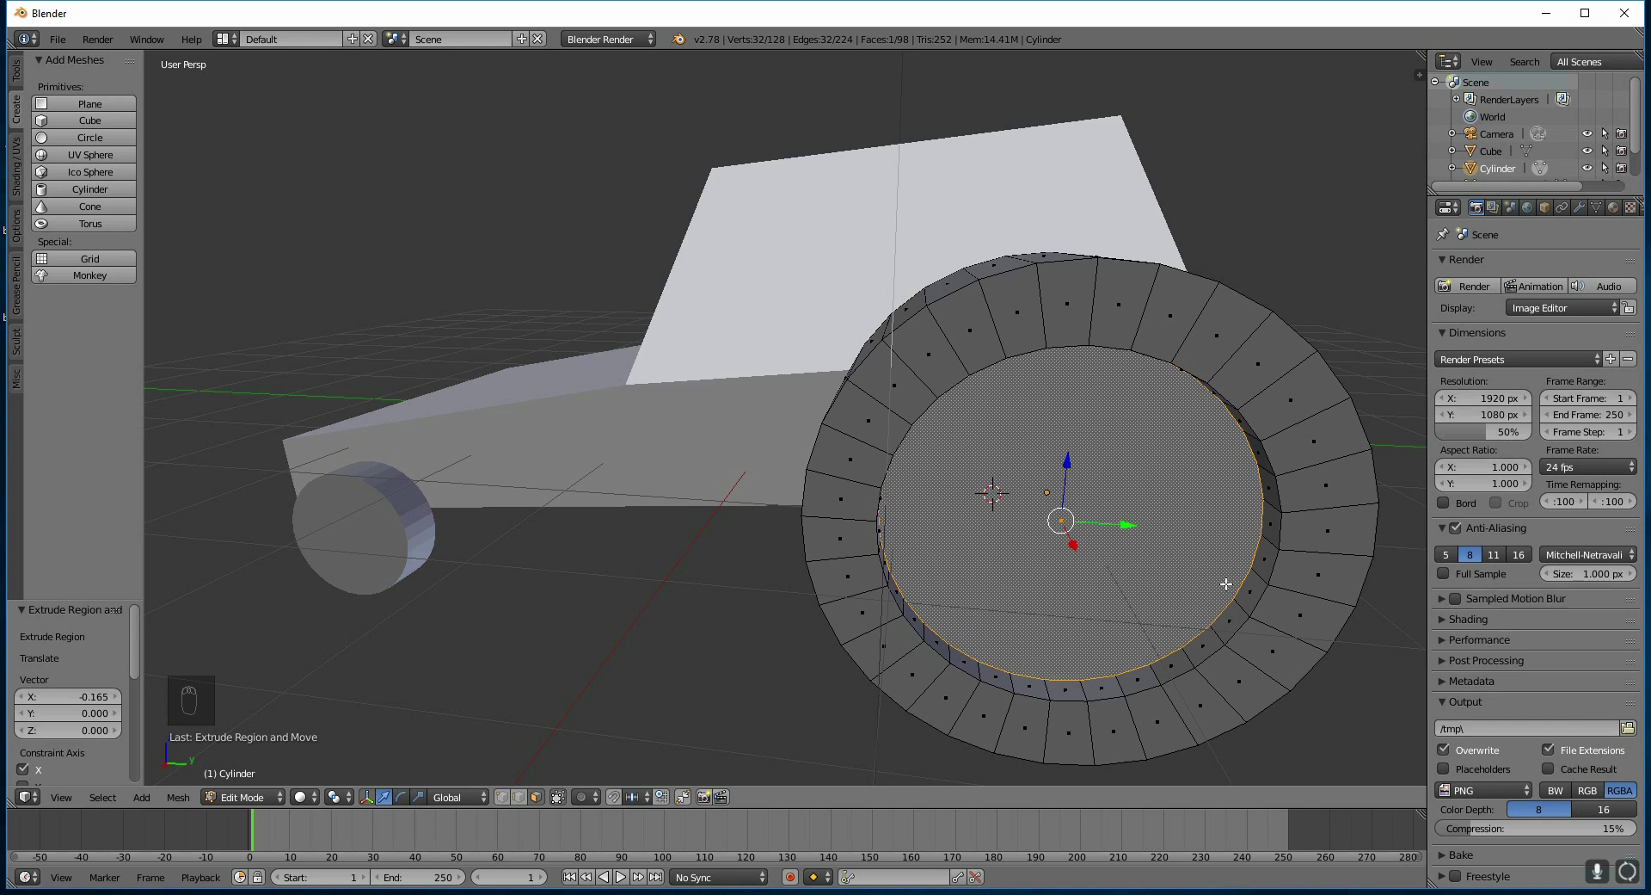
middle_click_drag(1119, 607, 1095, 608)
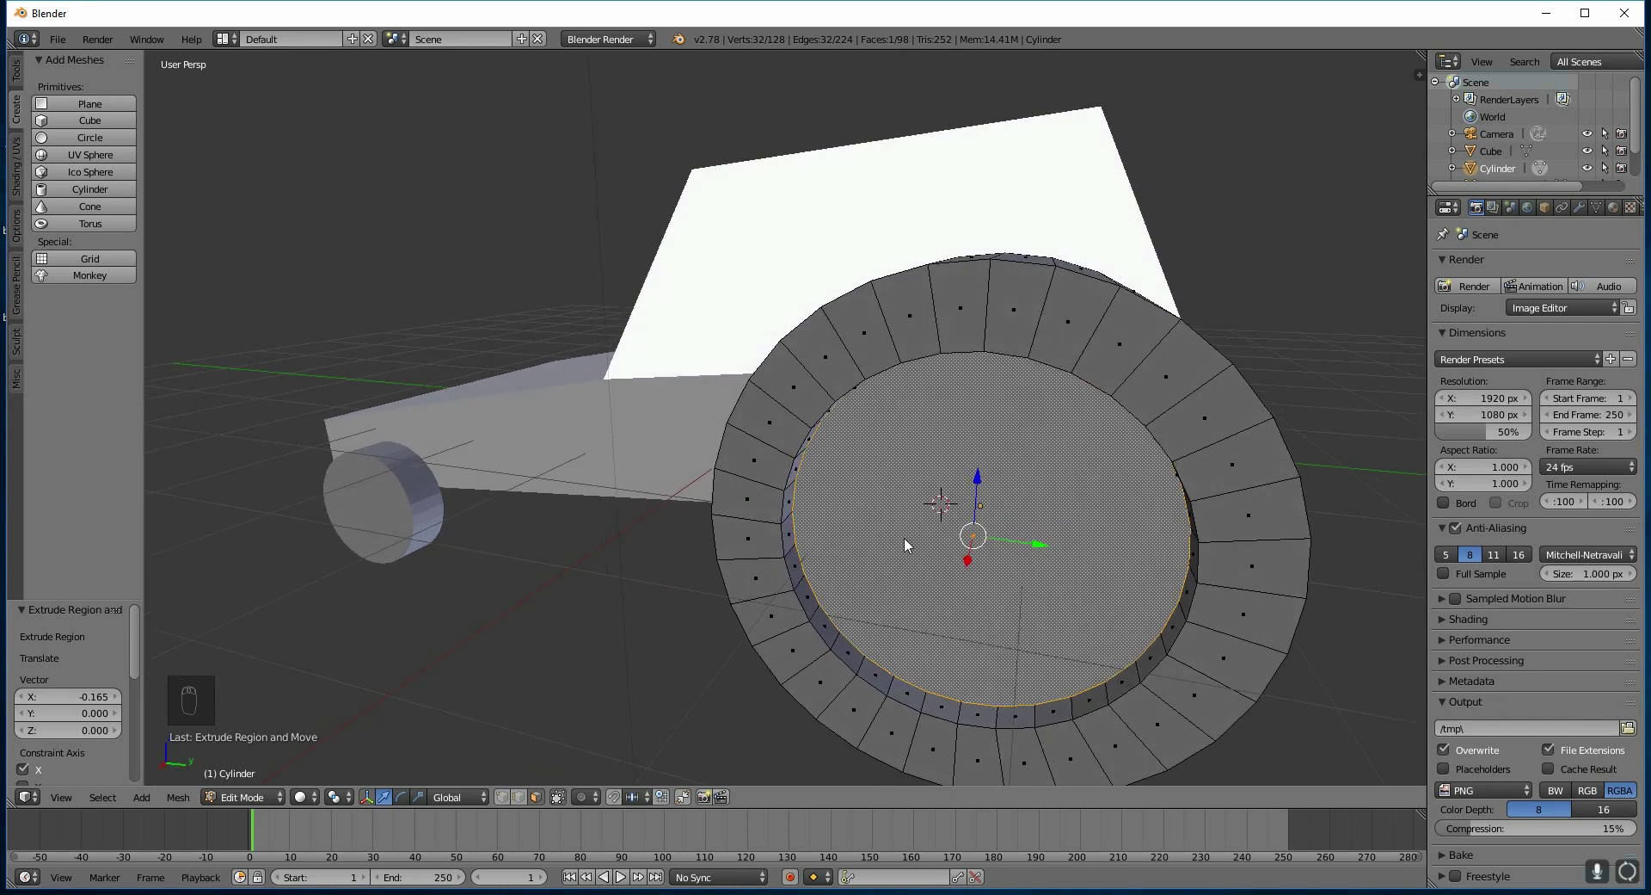
Select the rear wheel's inner cap edge loops, shrink the hub to 0.668, and return to Object Mode
key("ctrl+Tab")
left_click(877, 524)
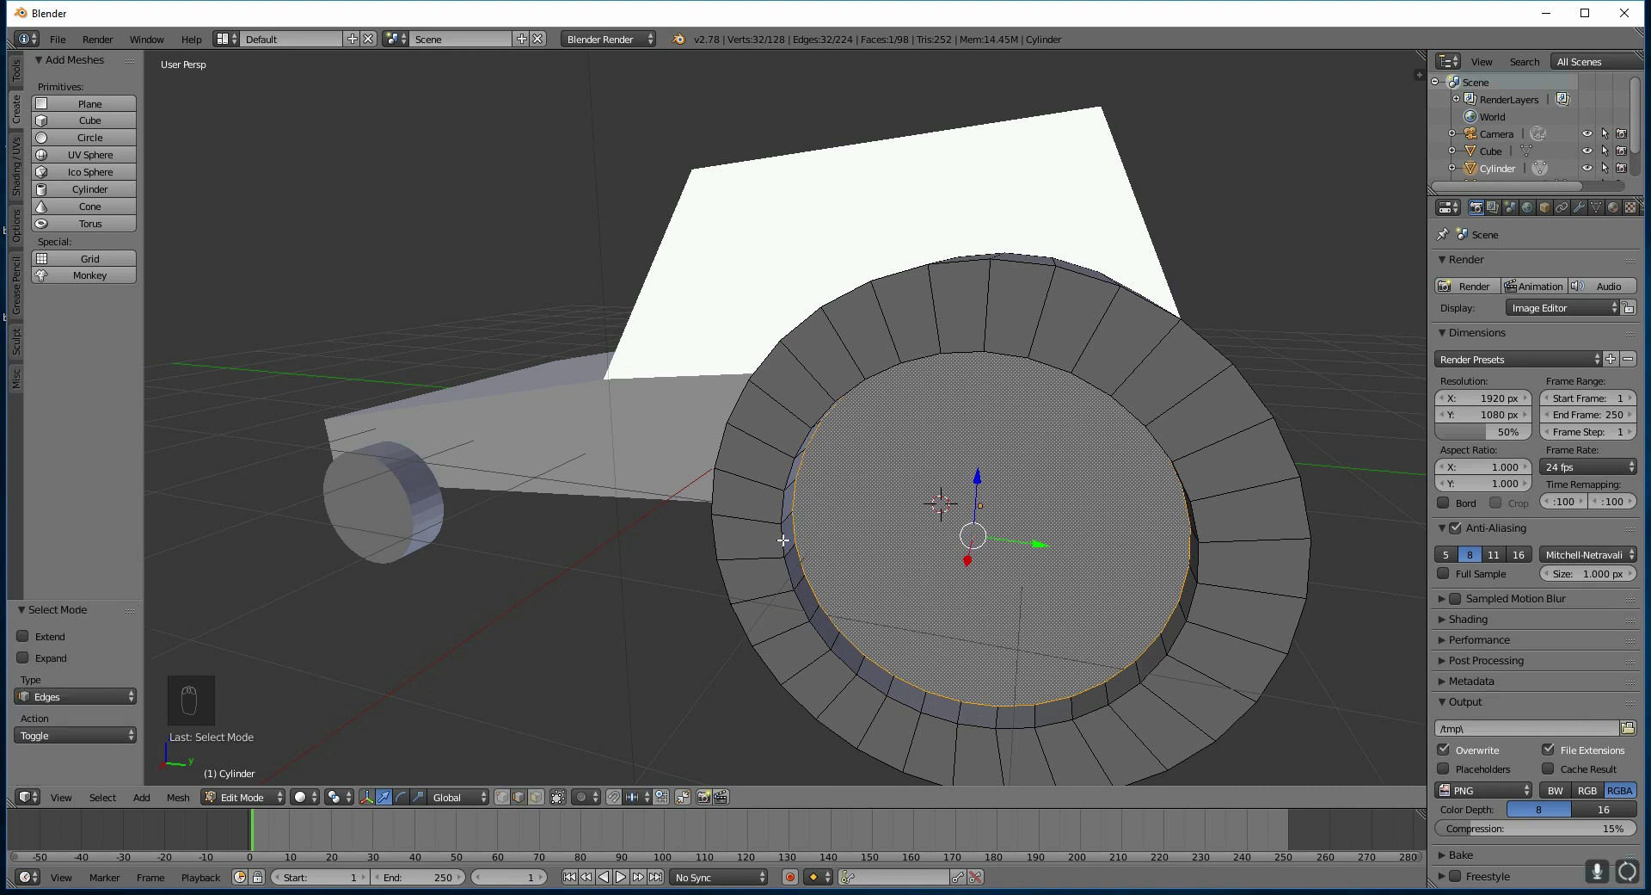
right_click(784, 539, "alt")
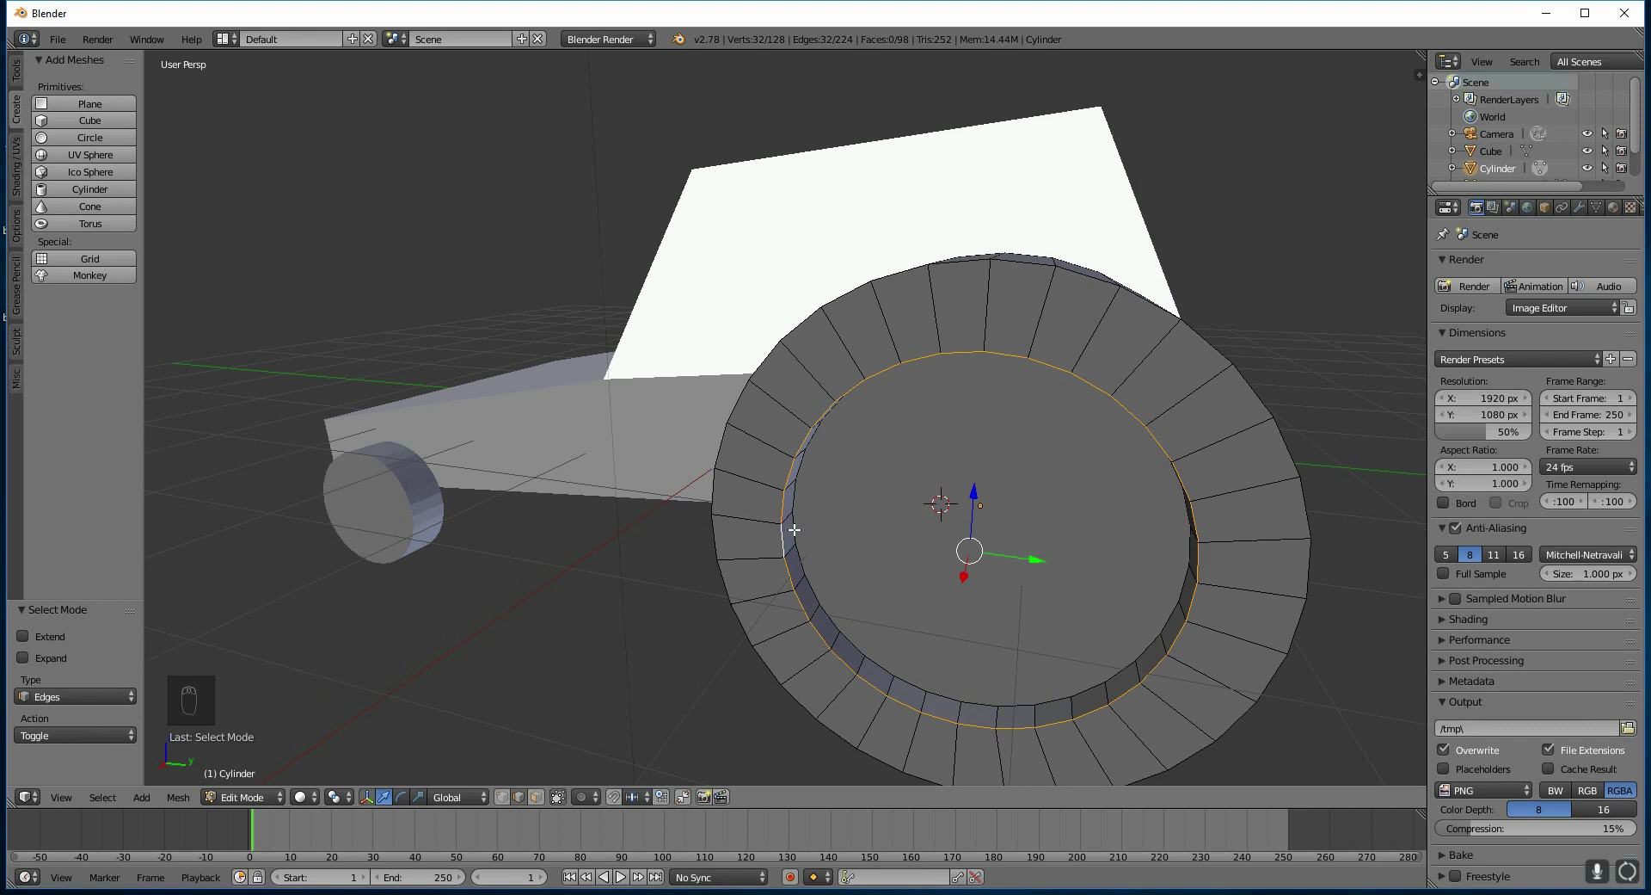
right_click(794, 530, "alt+shift")
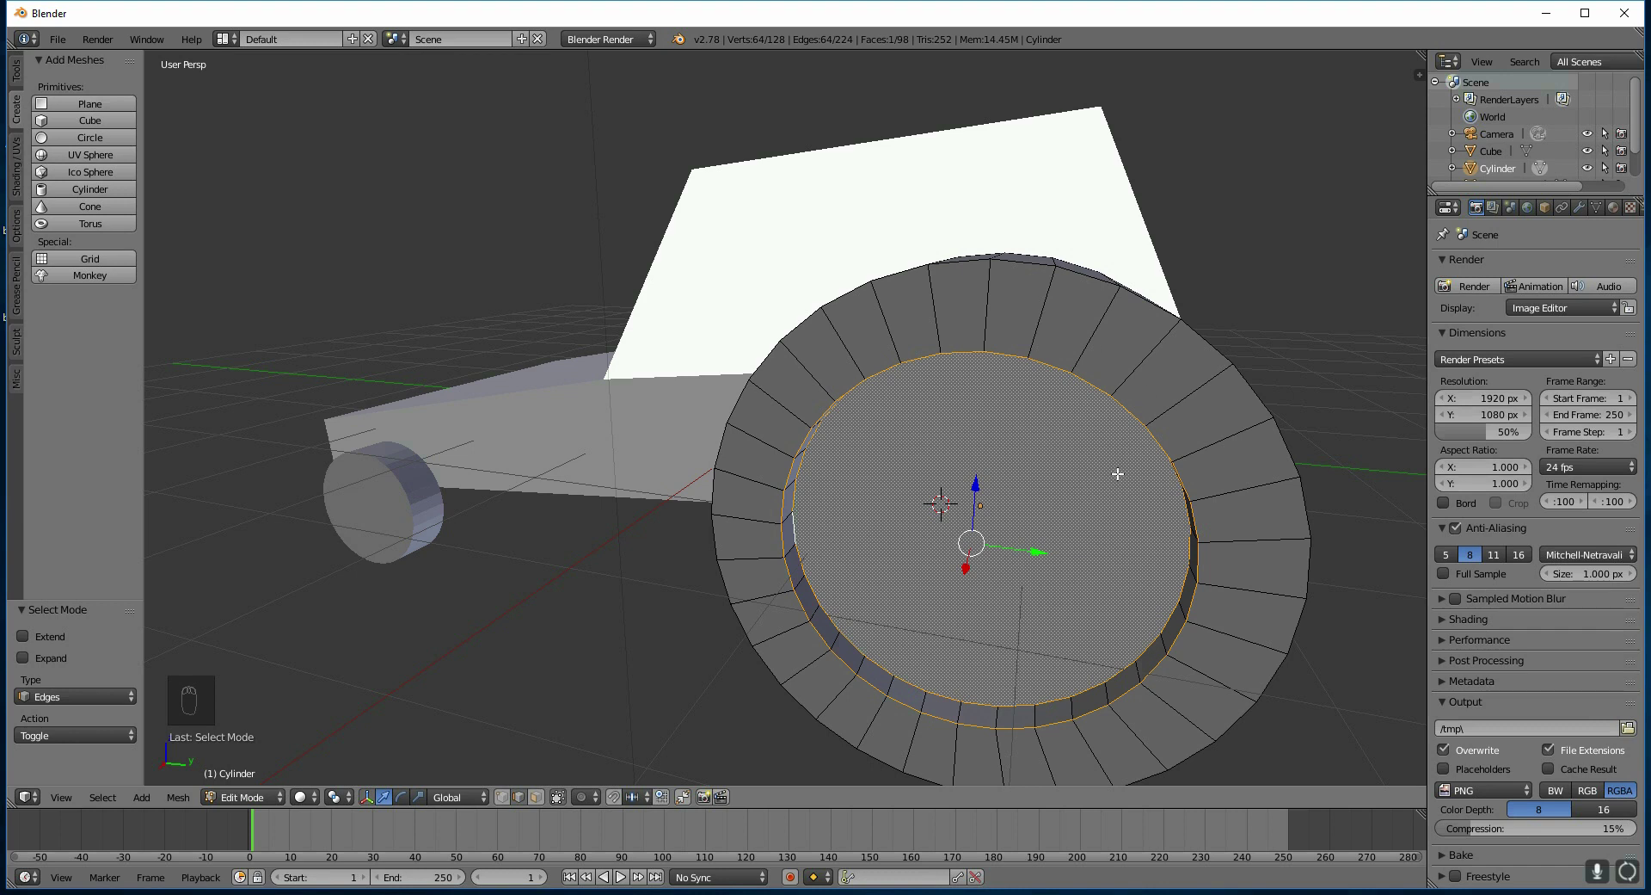
key("s")
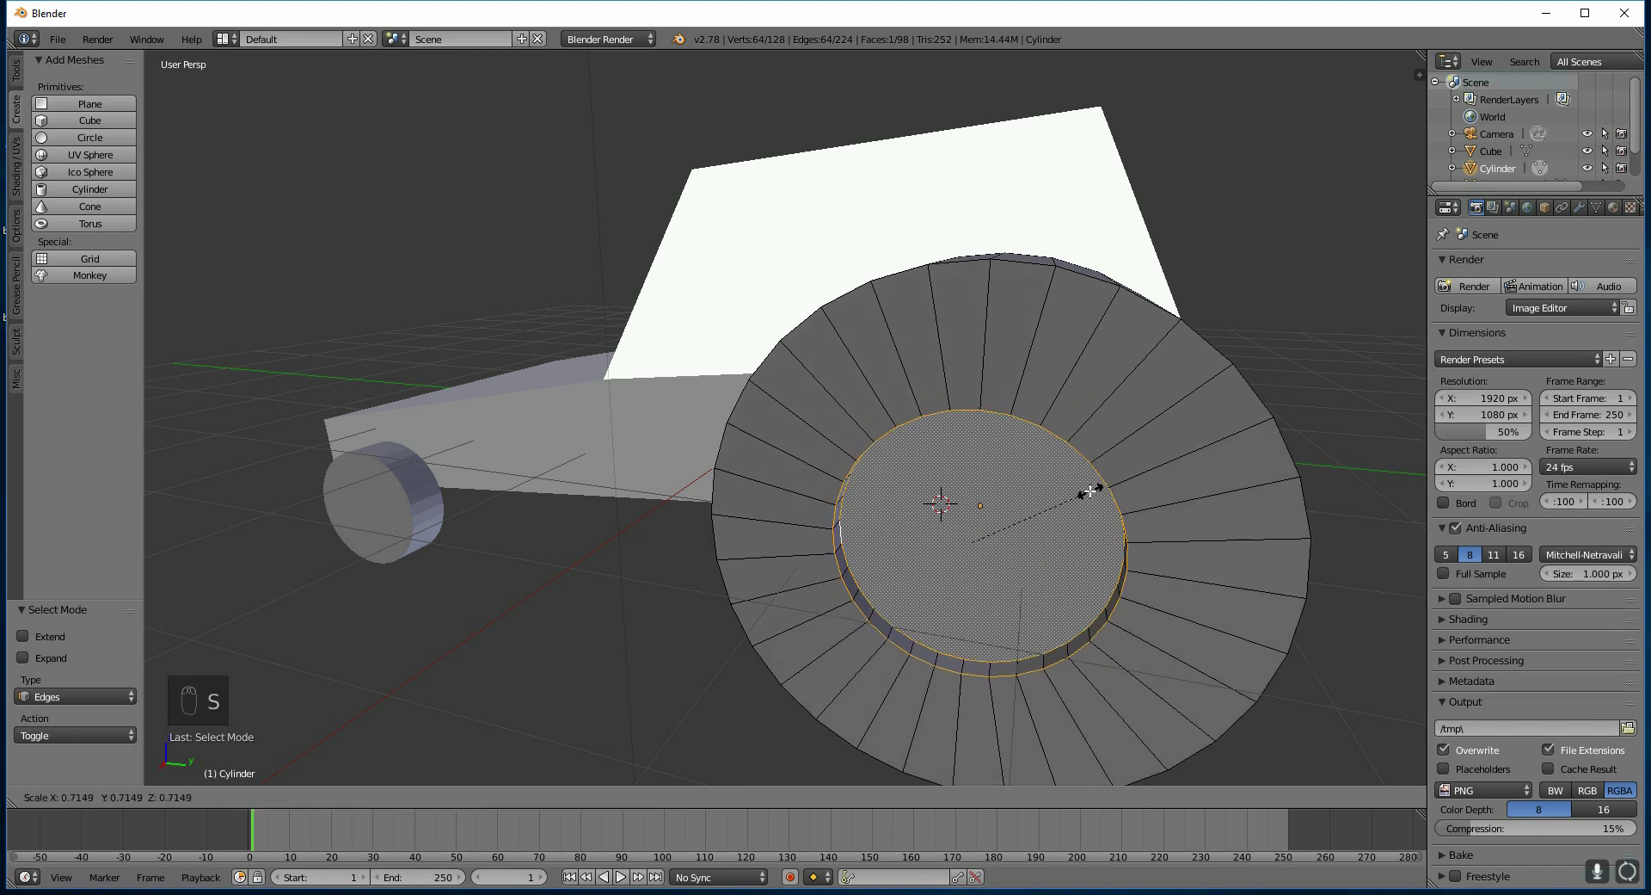
left_click(1082, 495)
middle_click_drag(1083, 495, 517, 576)
key("Tab")
Select the front wheel's outer face and inset it to 0.521
right_click(469, 596)
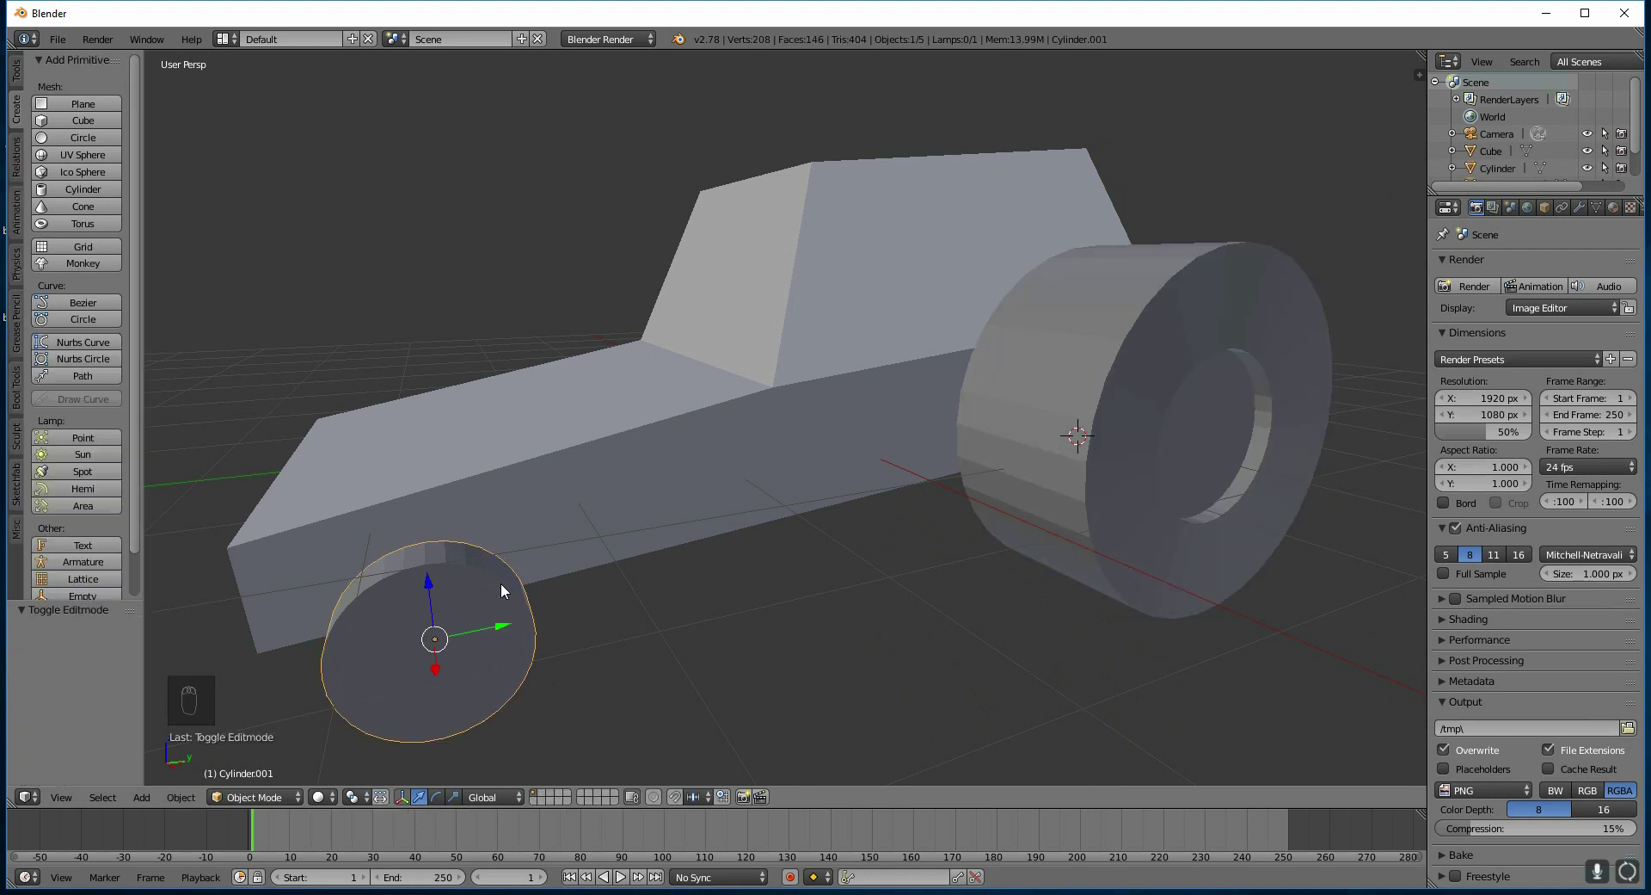
key("Tab")
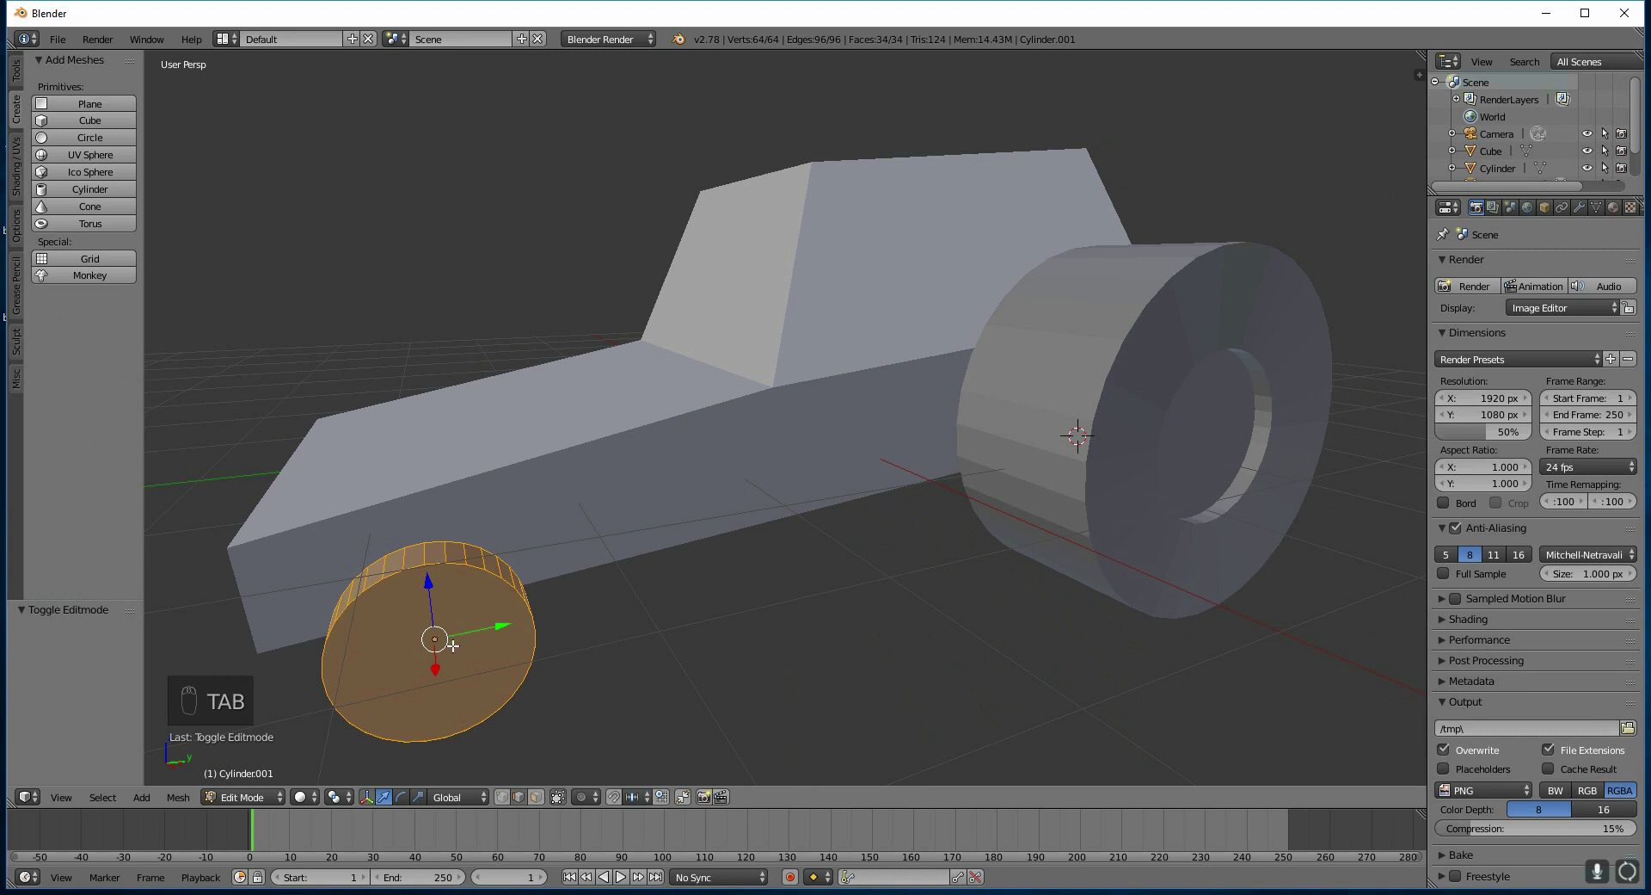
middle_click_drag(456, 636, 514, 638)
key("ctrl+Tab")
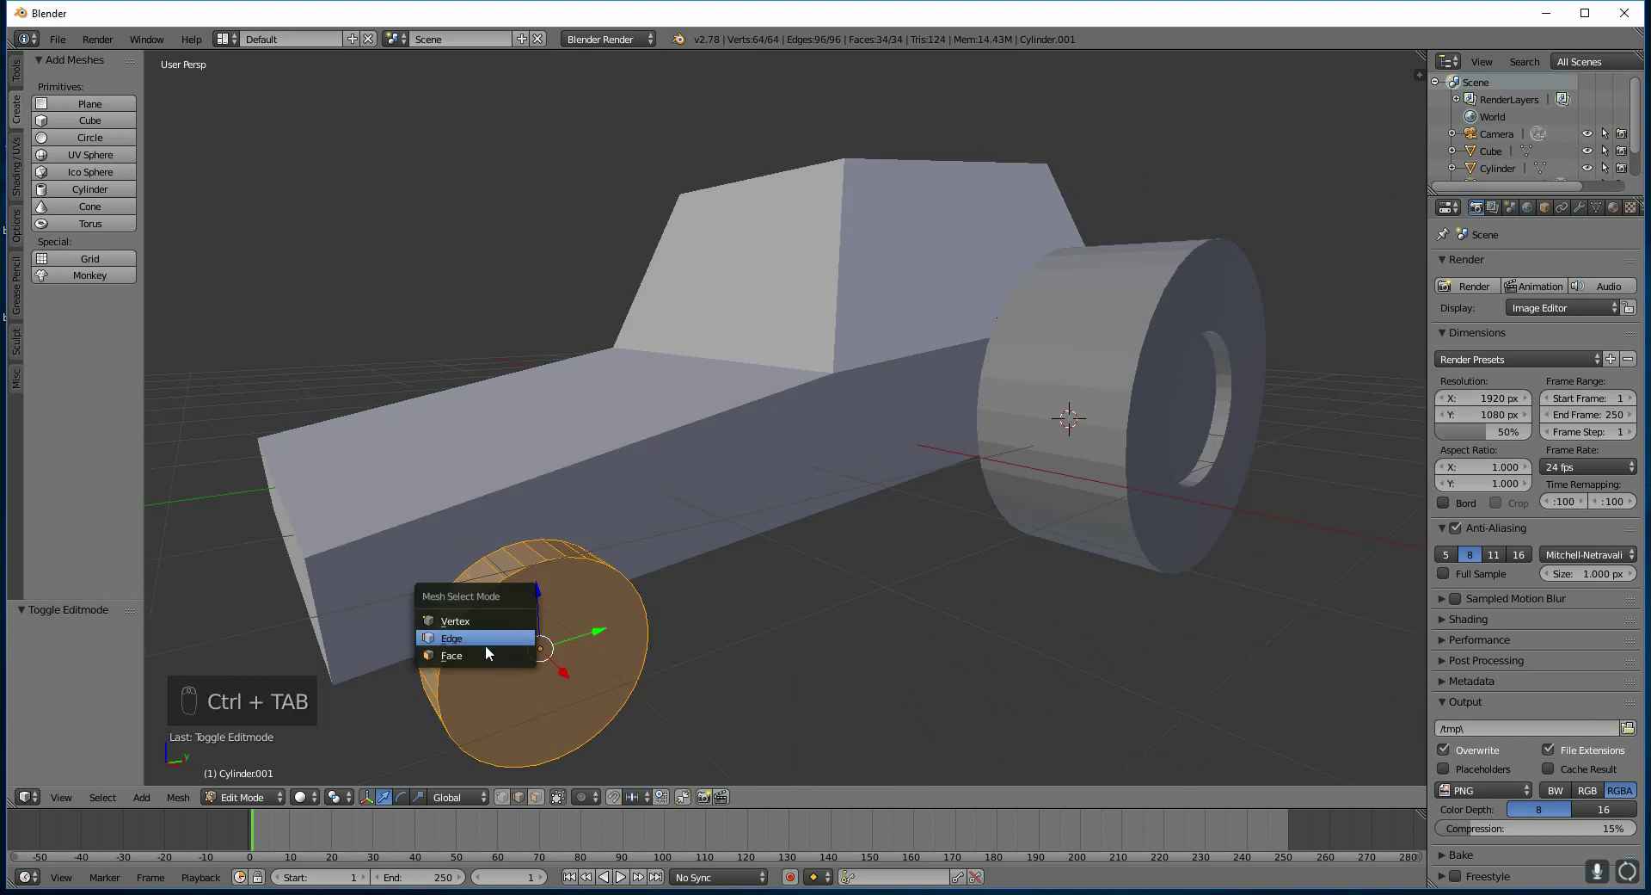
left_click(486, 657)
right_click(551, 660)
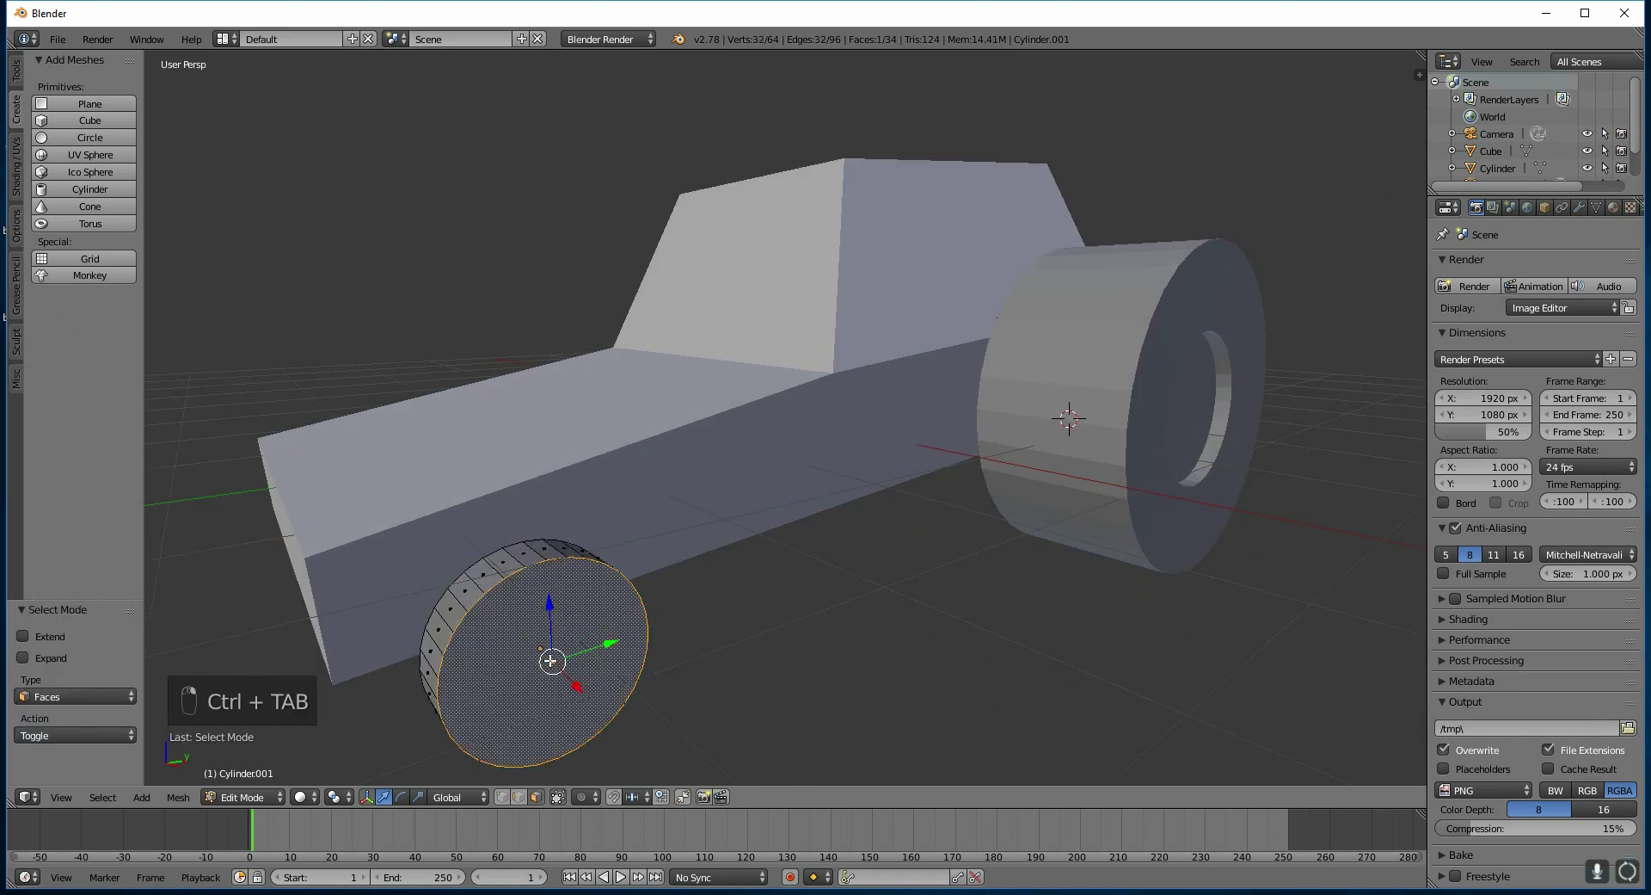
key("e")
left_click(638, 630)
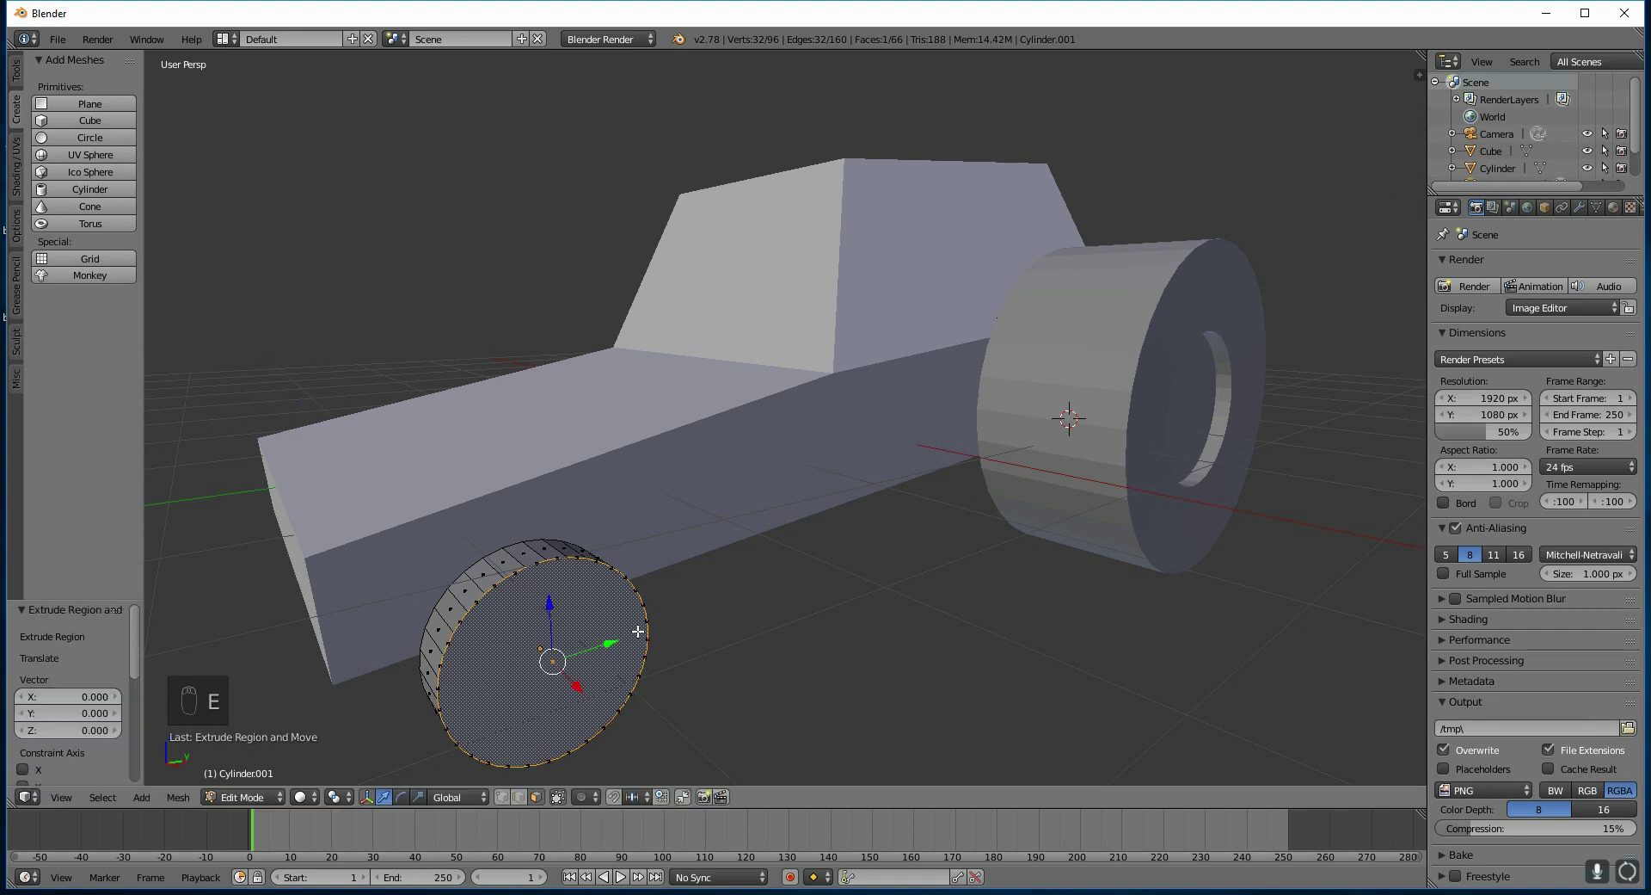
key("s")
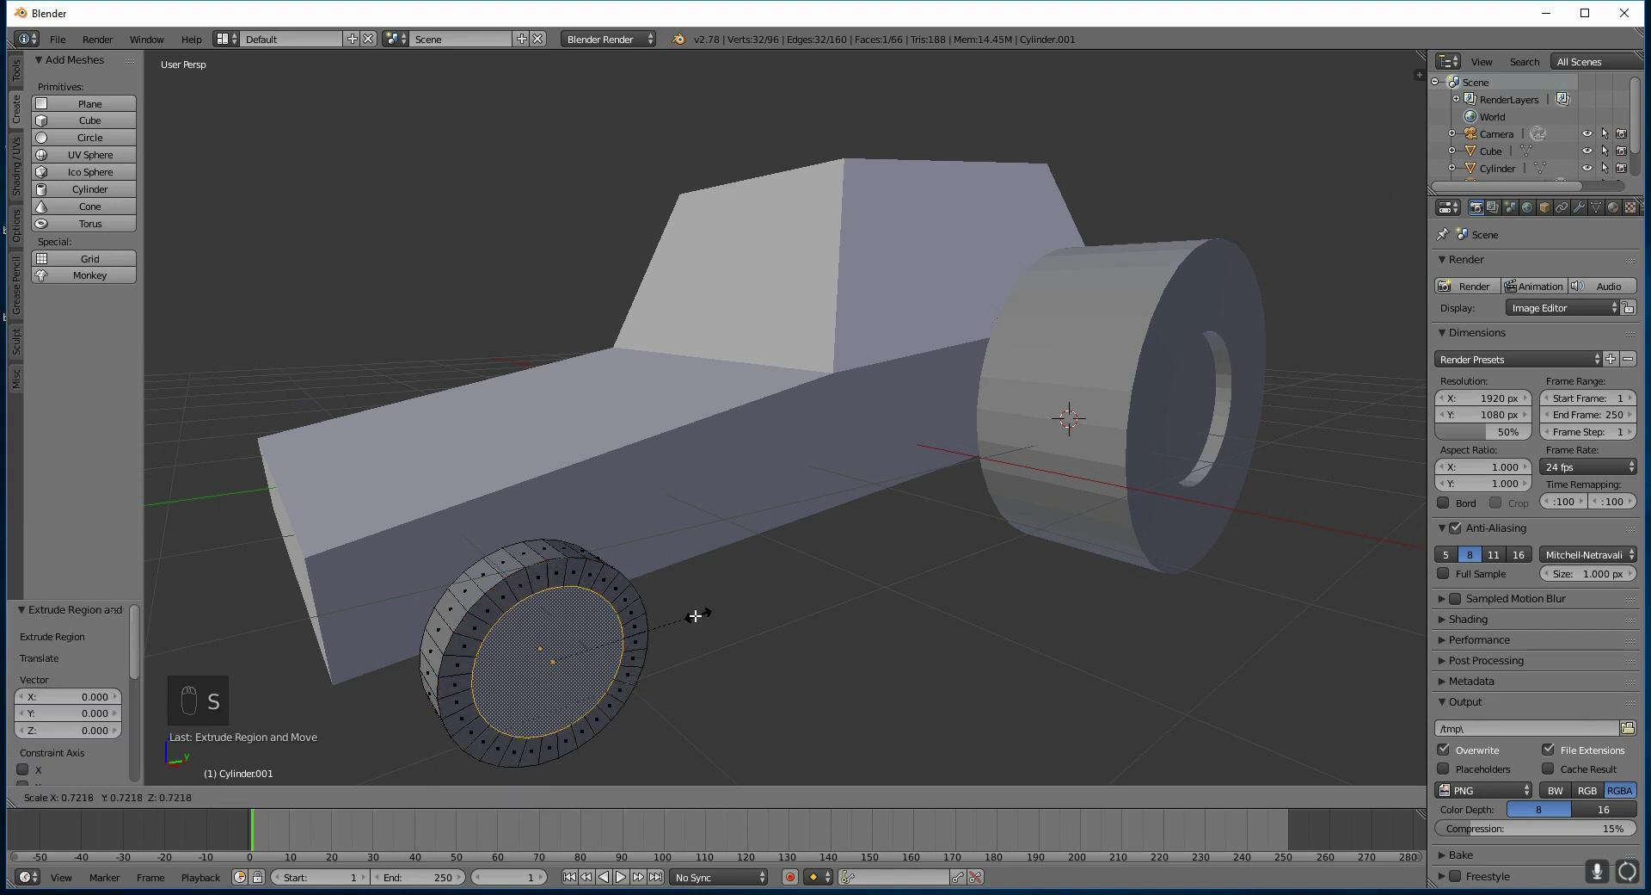
left_click(662, 631)
mouse_move(662, 630)
middle_mouse_down()
mouse_move(627, 607)
mouse_move(657, 626)
middle_mouse_up()
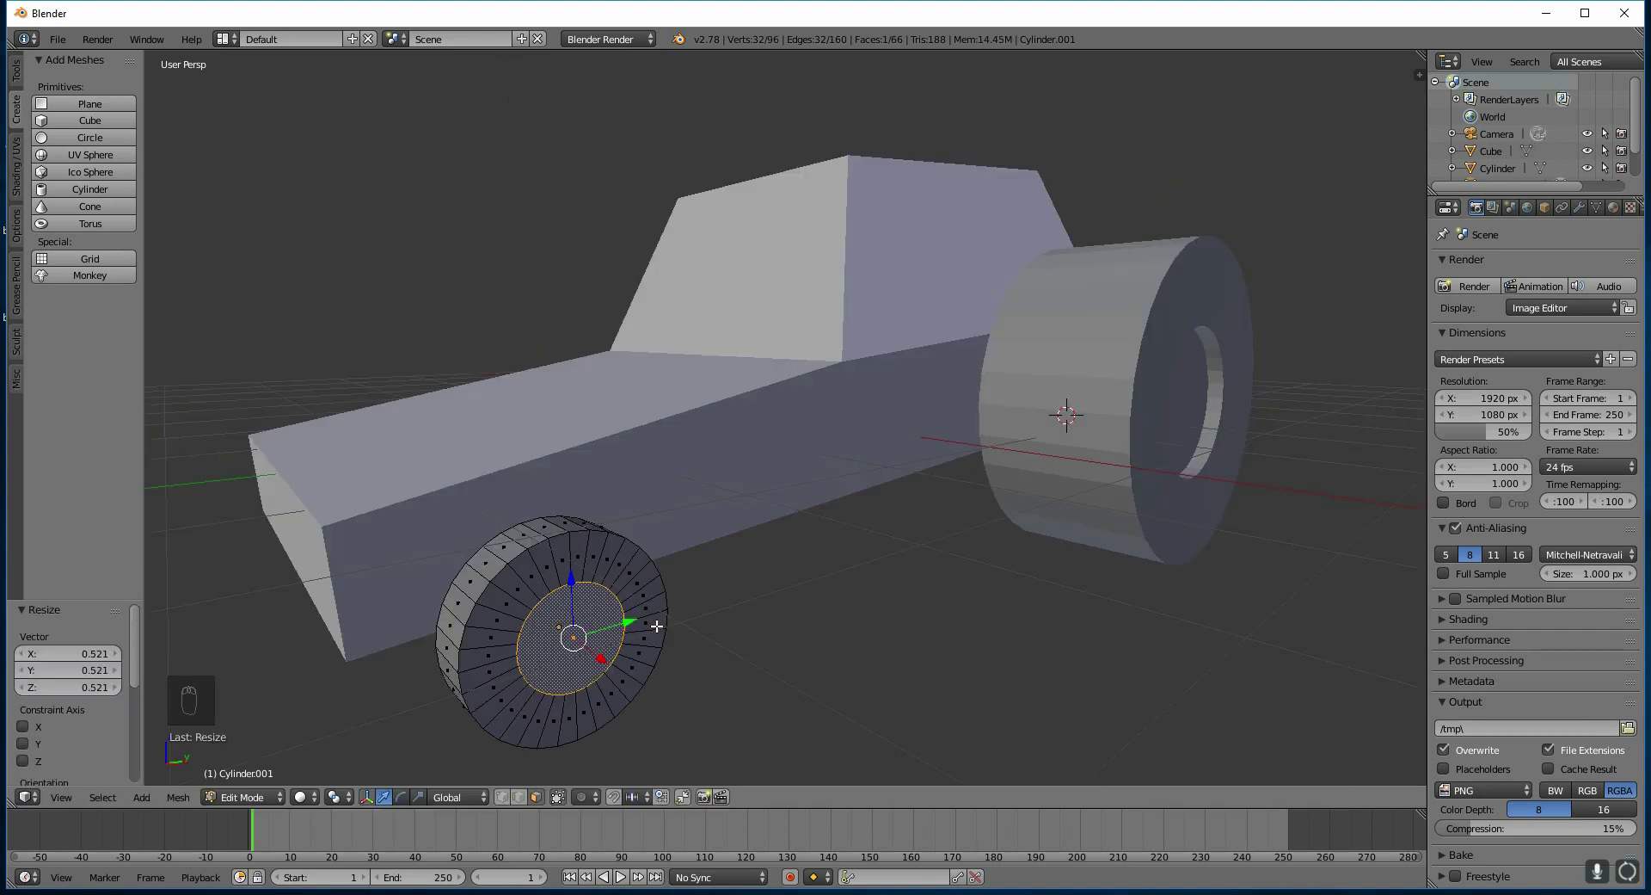
Extrude the front hub face, push it -0.089 along X, and return to Object Mode
key("e")
left_click(656, 621)
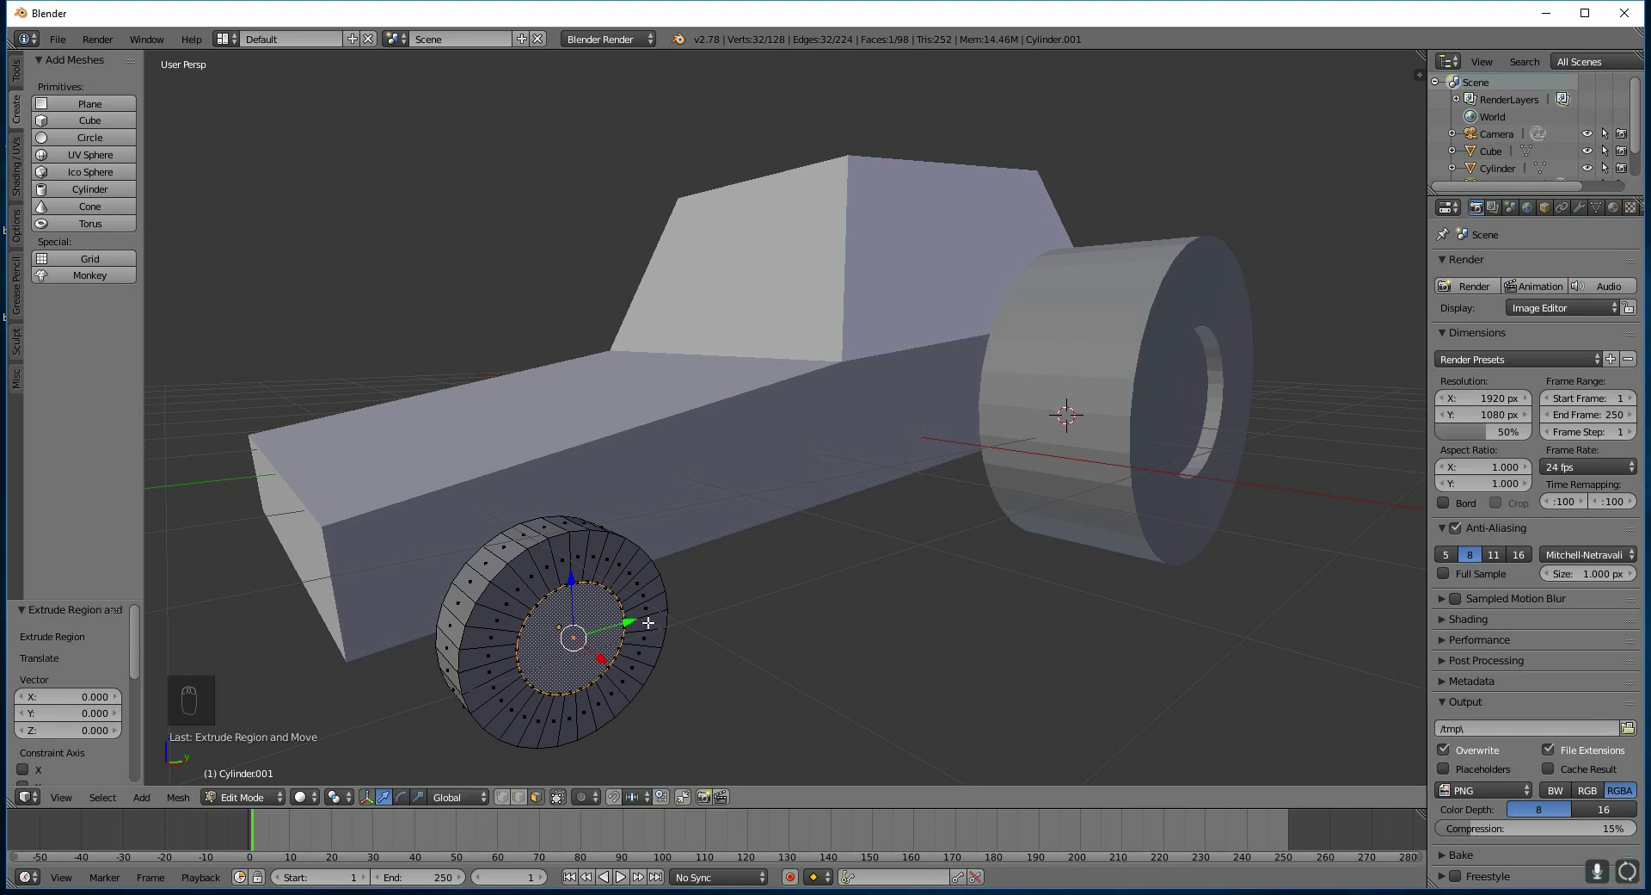
key("g")
key("x")
scroll(837, 502, "down", 4)
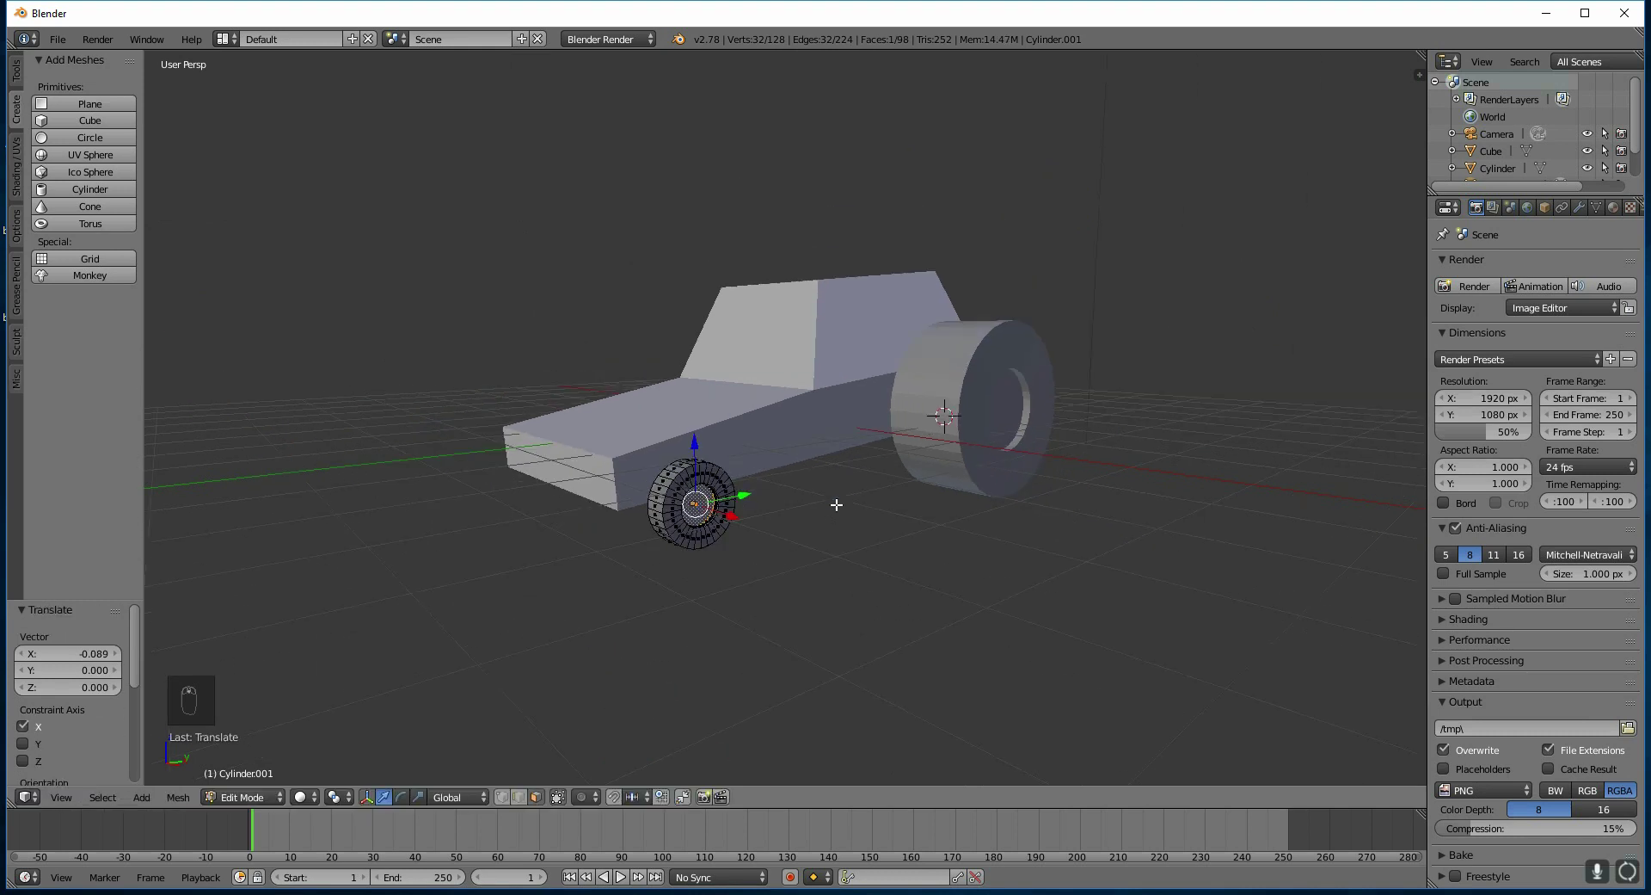
left_click(874, 506)
key("Tab")
middle_click_drag(885, 524, 969, 465)
Duplicate the rear and front wheels and move the copies along X past the car
right_click(970, 465)
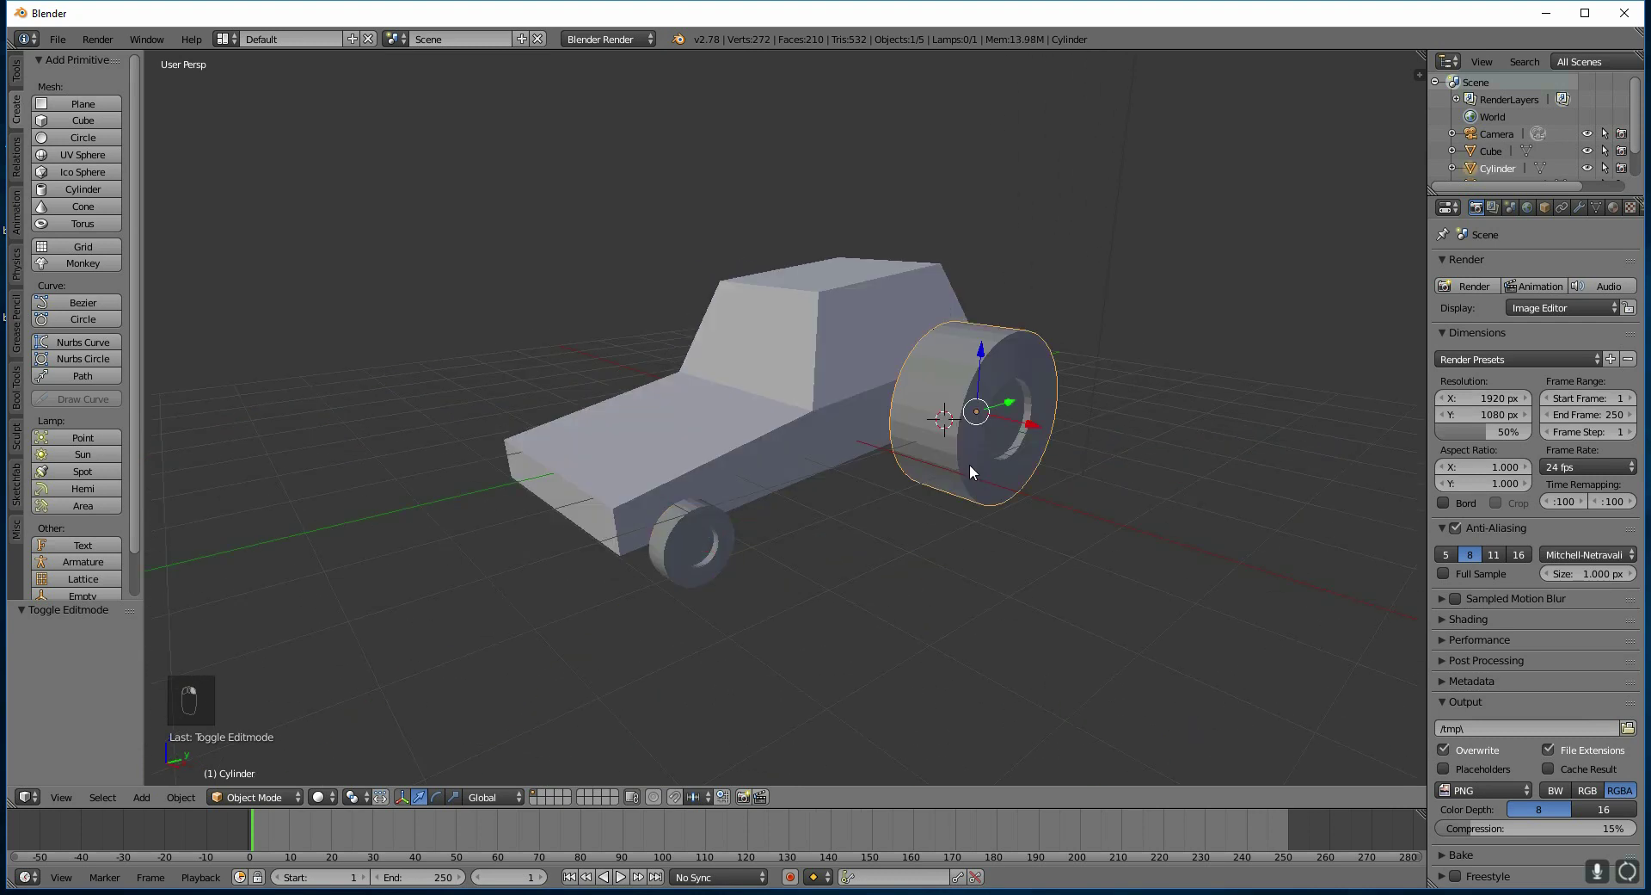
right_click(724, 537, "shift")
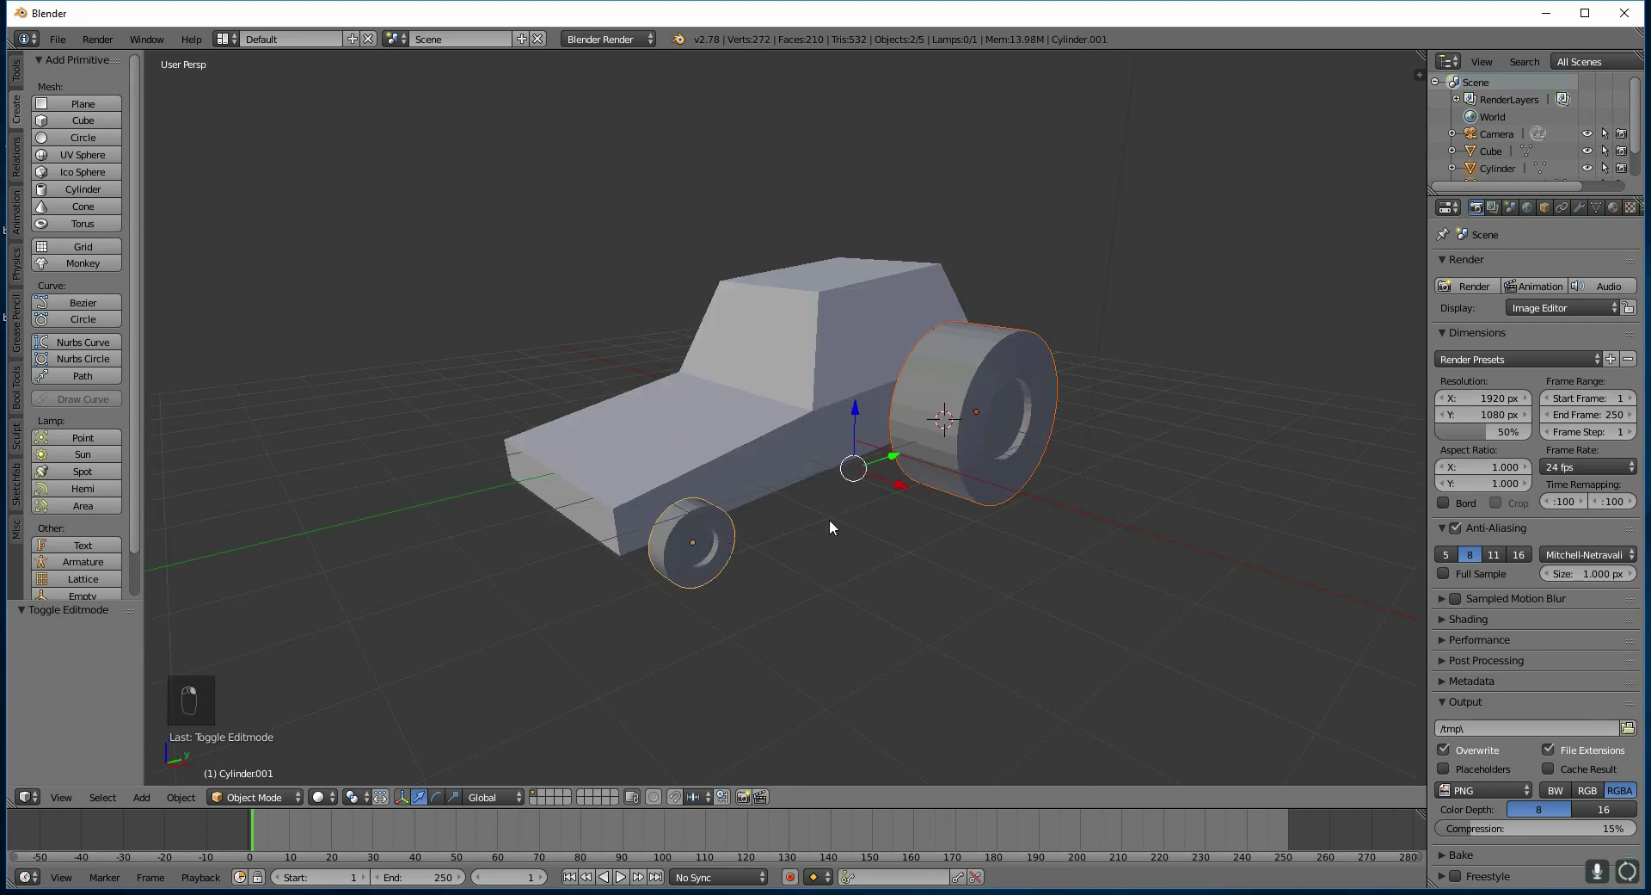
key("shift+d")
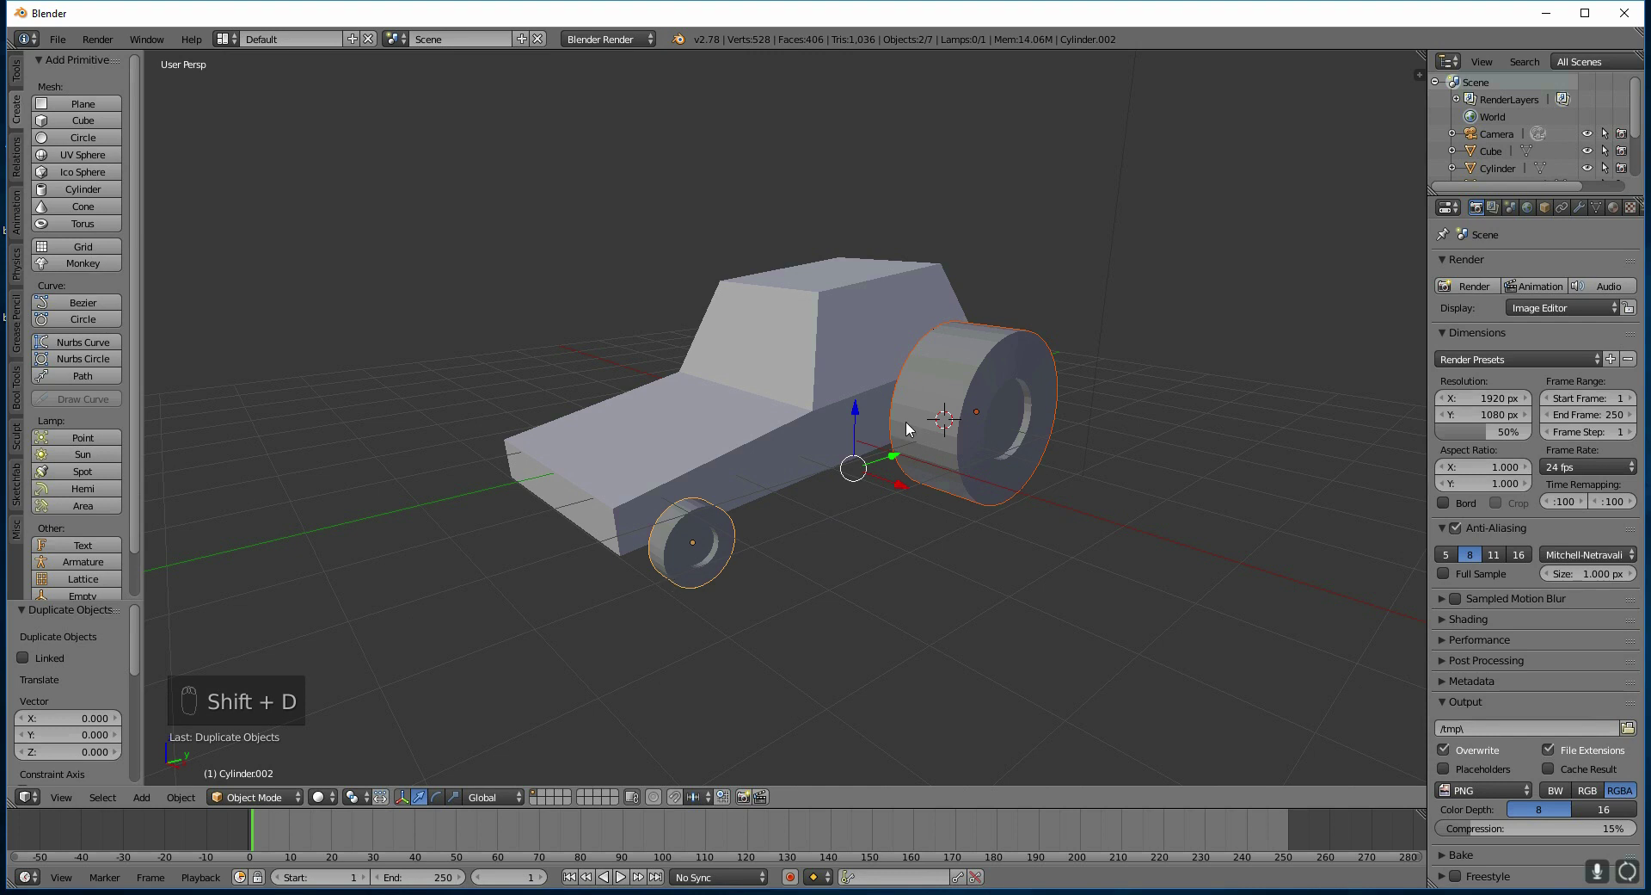
middle_click_drag(870, 497, 886, 482)
key("g")
key("x")
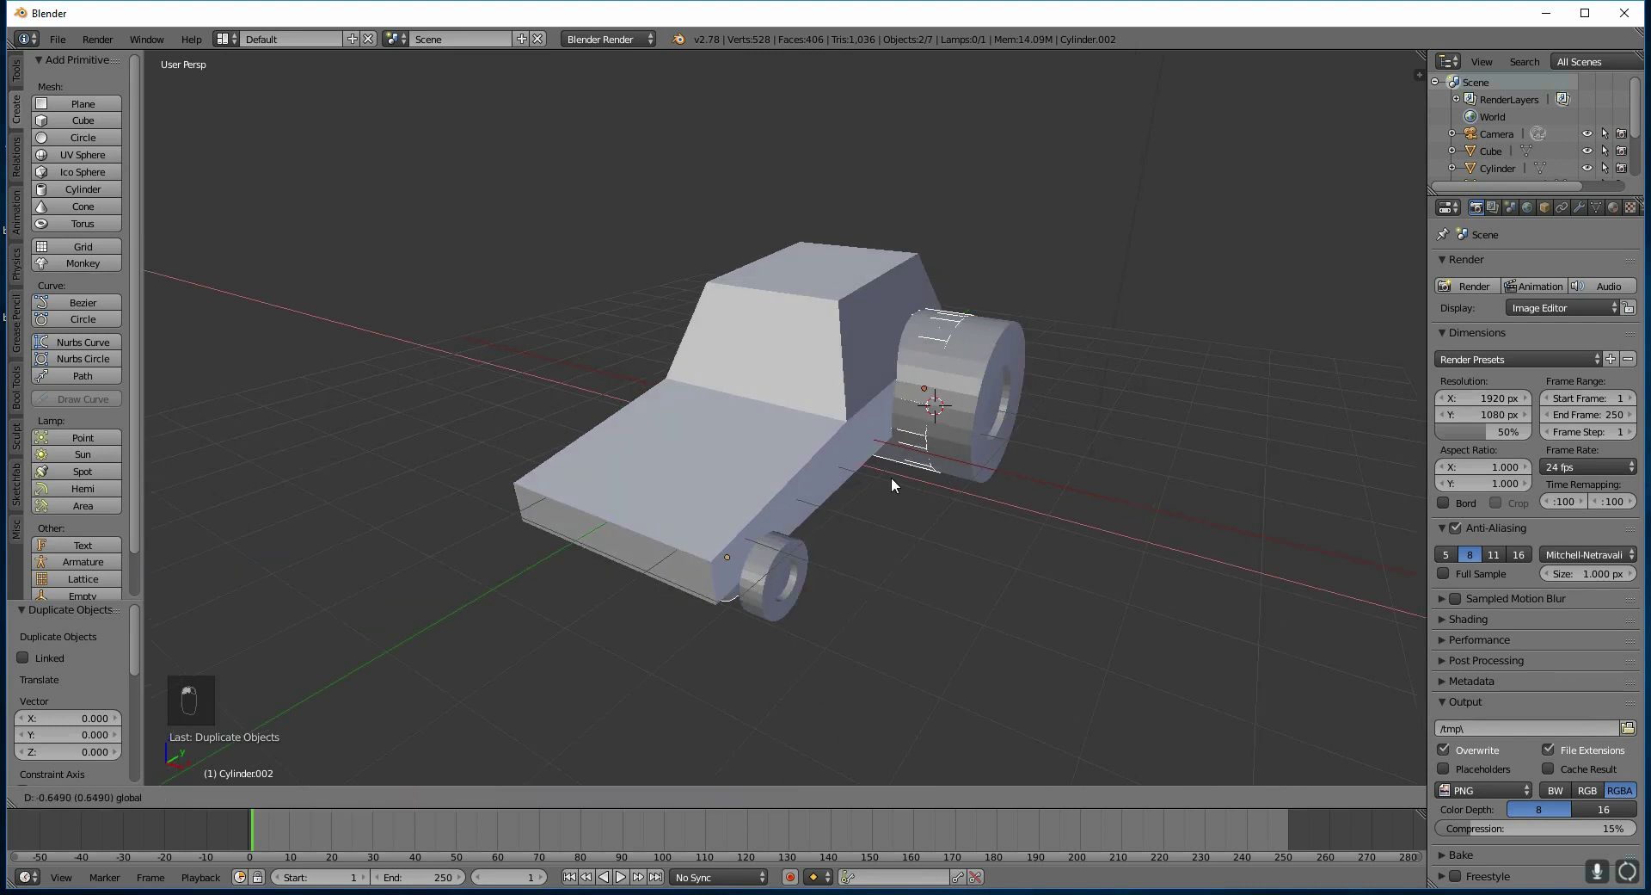
left_click(678, 427)
Mirror the wheel copies with S X -1 and position them on the car's opposite side
middle_click_drag(683, 427, 818, 443)
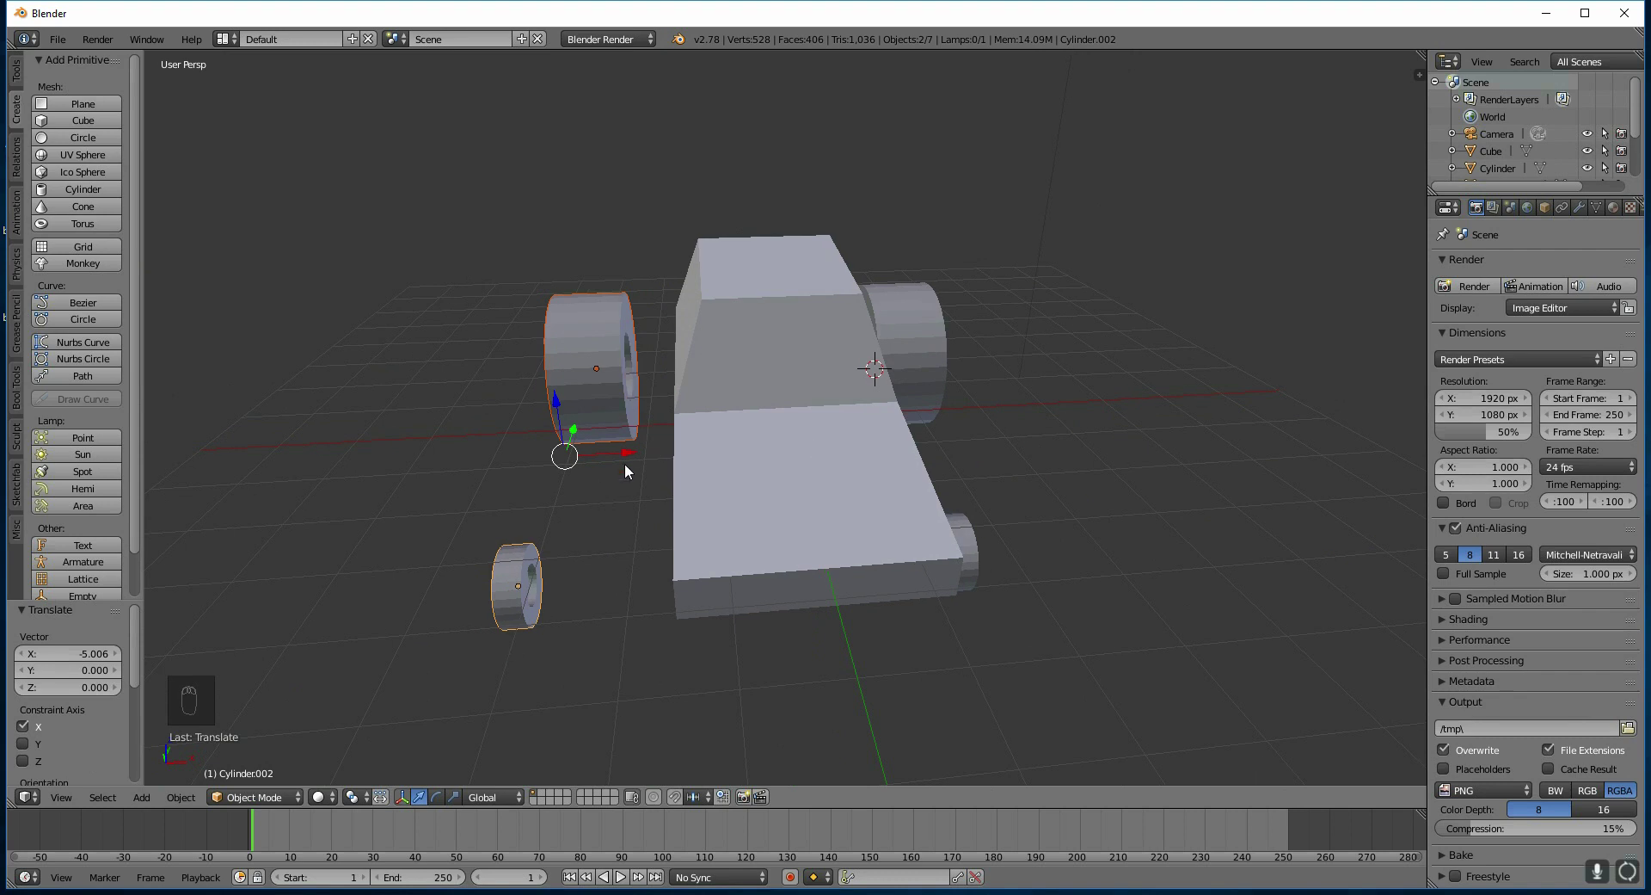
type("sx")
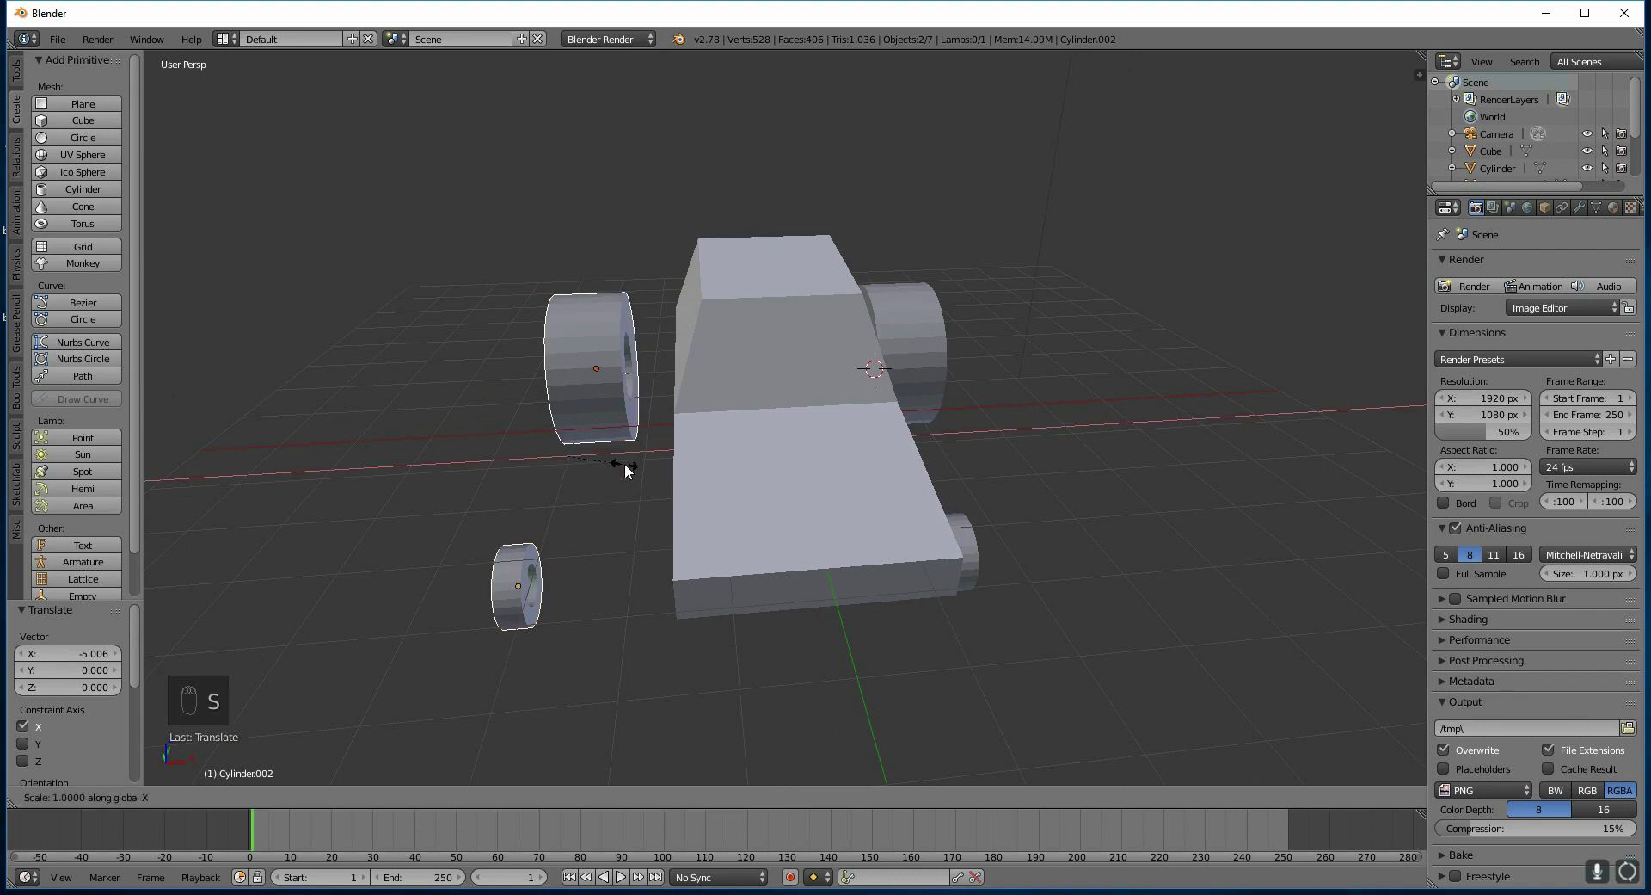
type("-1")
key("Return")
middle_click_drag(616, 487, 685, 468)
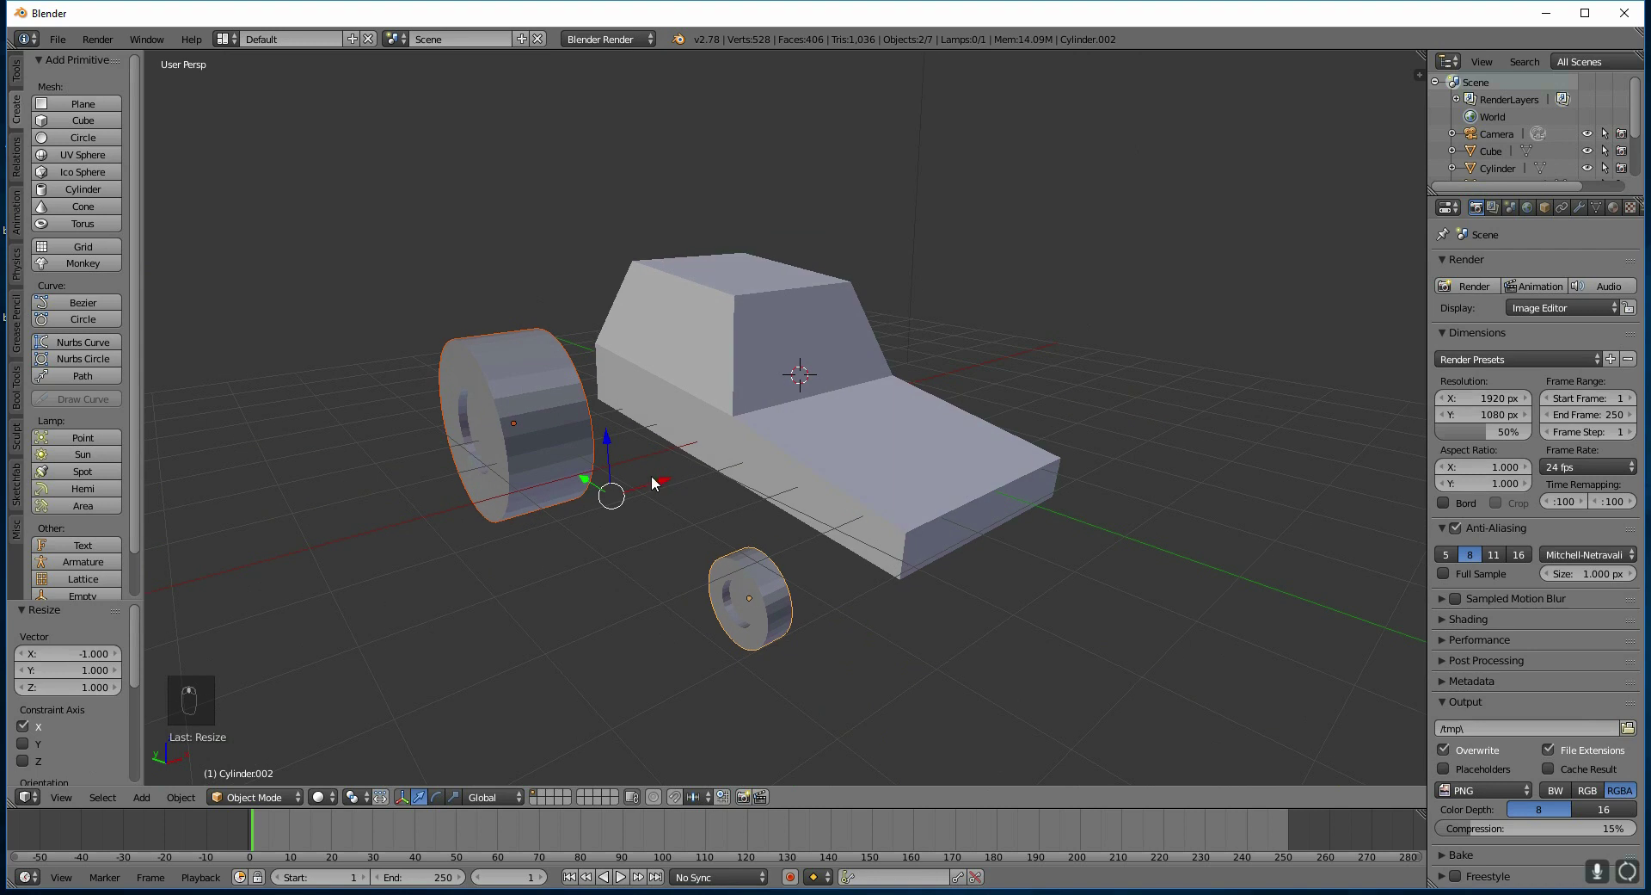
key("g")
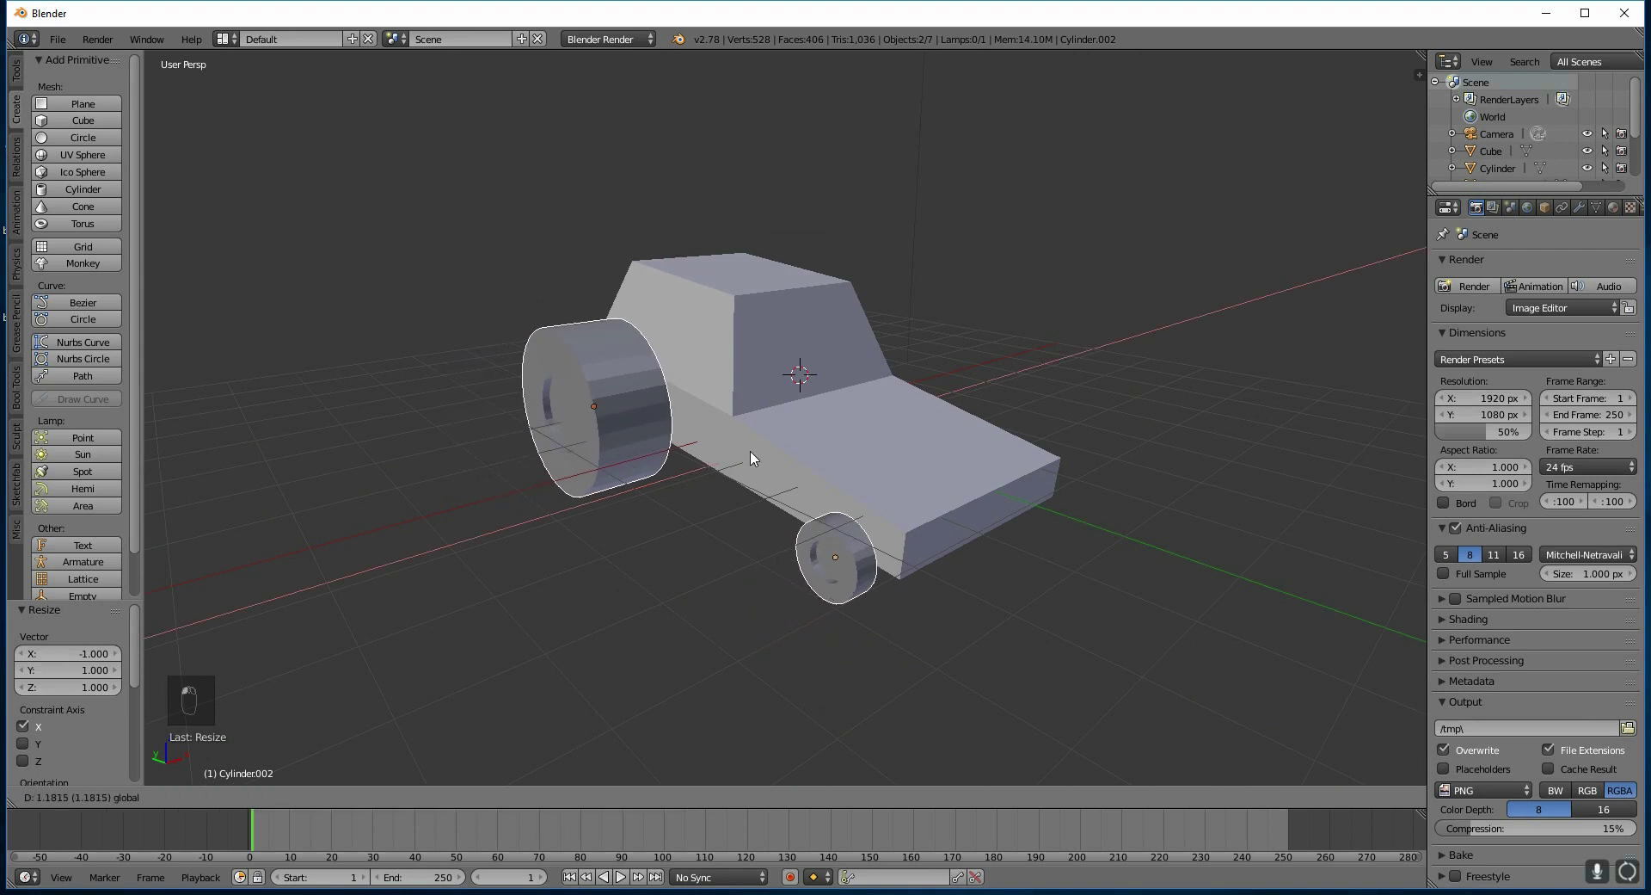
left_click(753, 458)
middle_click_drag(753, 458, 650, 445)
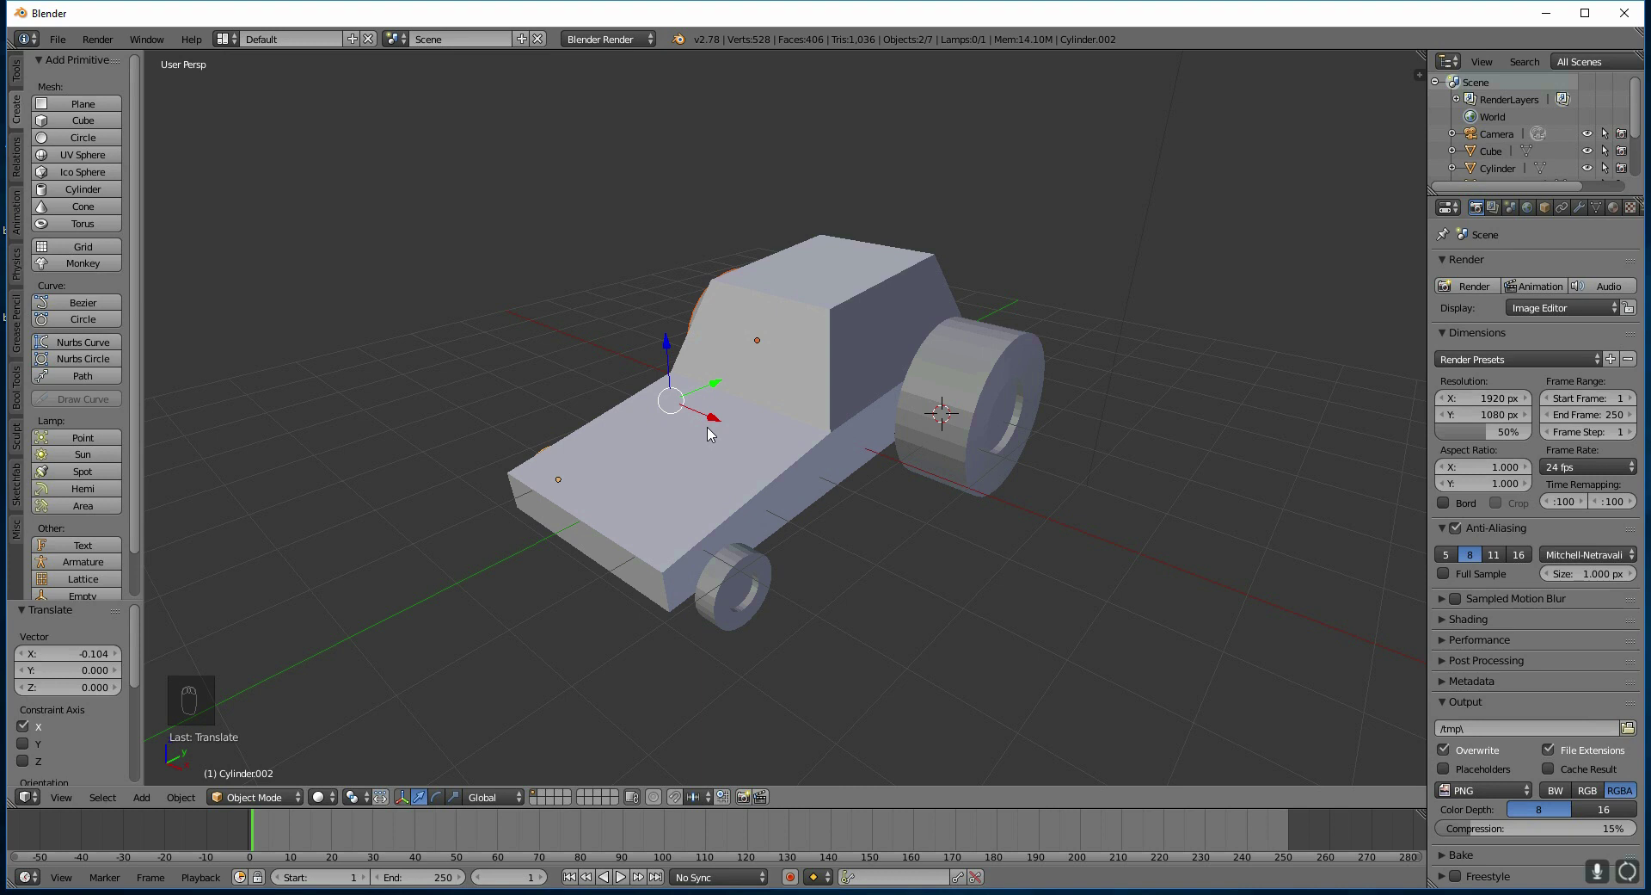
In face-select edit mode on the car body, extrude the windshield face in place
right_click(686, 513)
key("Tab")
key("ctrl+Tab")
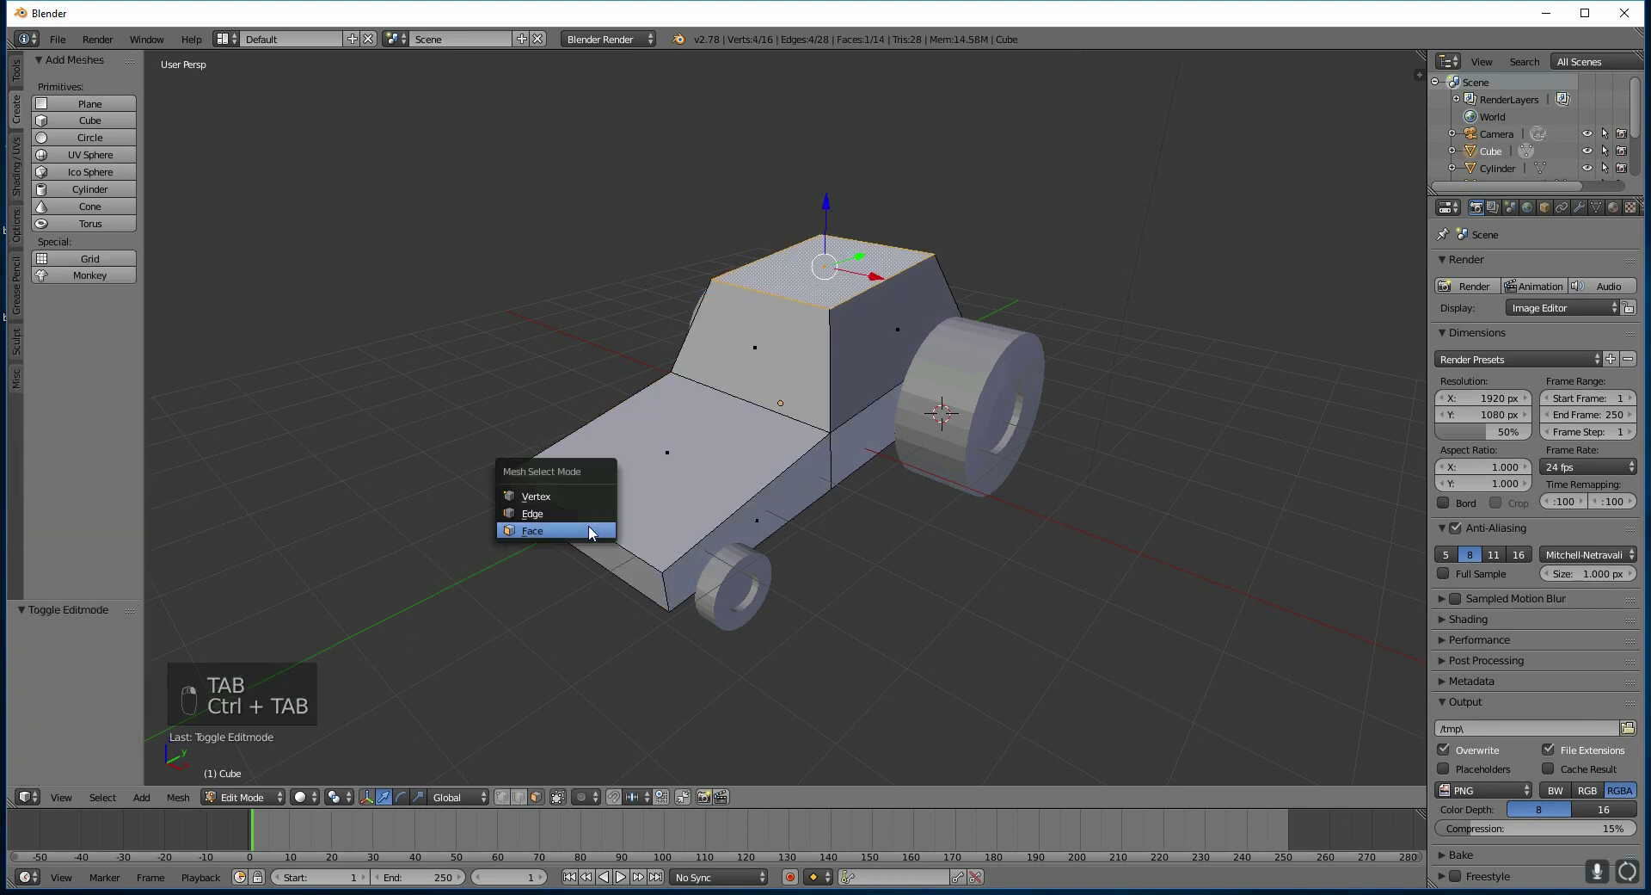
left_click(551, 514)
middle_click_drag(550, 514, 1097, 483)
key("ctrl+Tab")
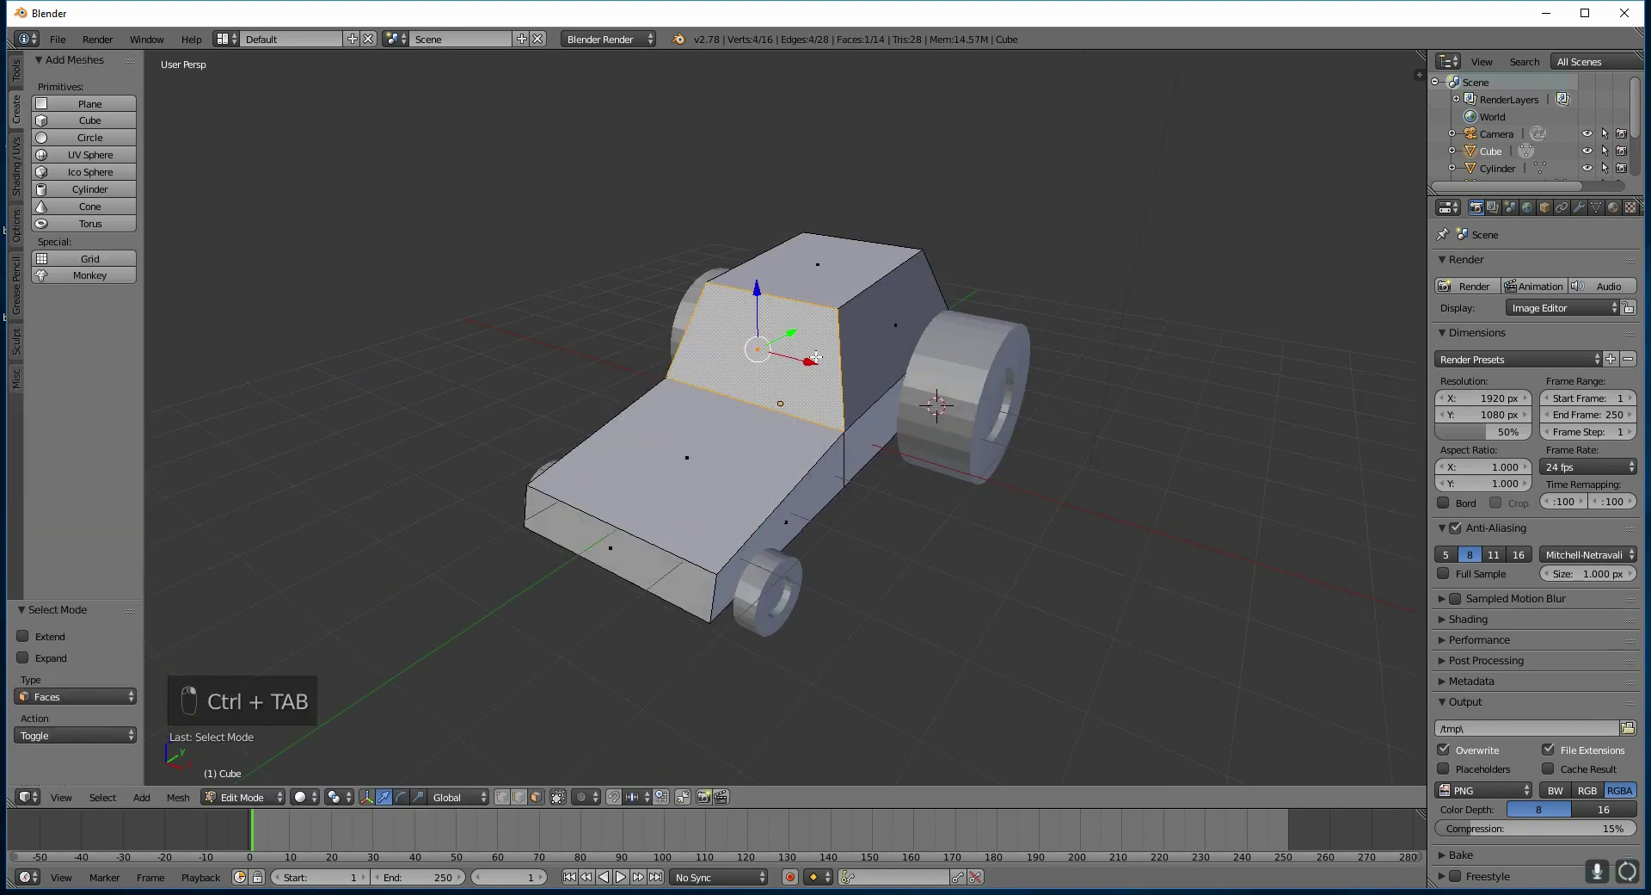
right_click(757, 361)
key("e")
Scale the windshield face to 0.85 and extrude it inward to recess it
middle_click_drag(756, 361, 877, 542)
type("s.85")
key("Return")
key("e")
left_click(799, 340)
key("Tab")
Enlarge the rear wheel on Y and Z only, then lift it along Z
right_click(960, 394)
mouse_move(961, 394)
middle_mouse_down()
mouse_move(951, 437)
mouse_move(1070, 387)
mouse_move(961, 422)
middle_mouse_up()
key("s")
key("shift+x")
left_click(1086, 387)
key("g")
key("z")
left_click(932, 343)
Narrow the front wheel by scaling it along X
middle_click_drag(933, 343, 833, 512)
right_click(834, 513)
key("s")
key("x")
left_click(954, 495)
Delete the left-side wheels and duplicate the resized right-side wheels
middle_click_drag(954, 495, 947, 508)
right_click(645, 379)
key("Delete")
left_click(650, 466)
right_click(912, 408)
key("shift+d")
left_click(720, 445)
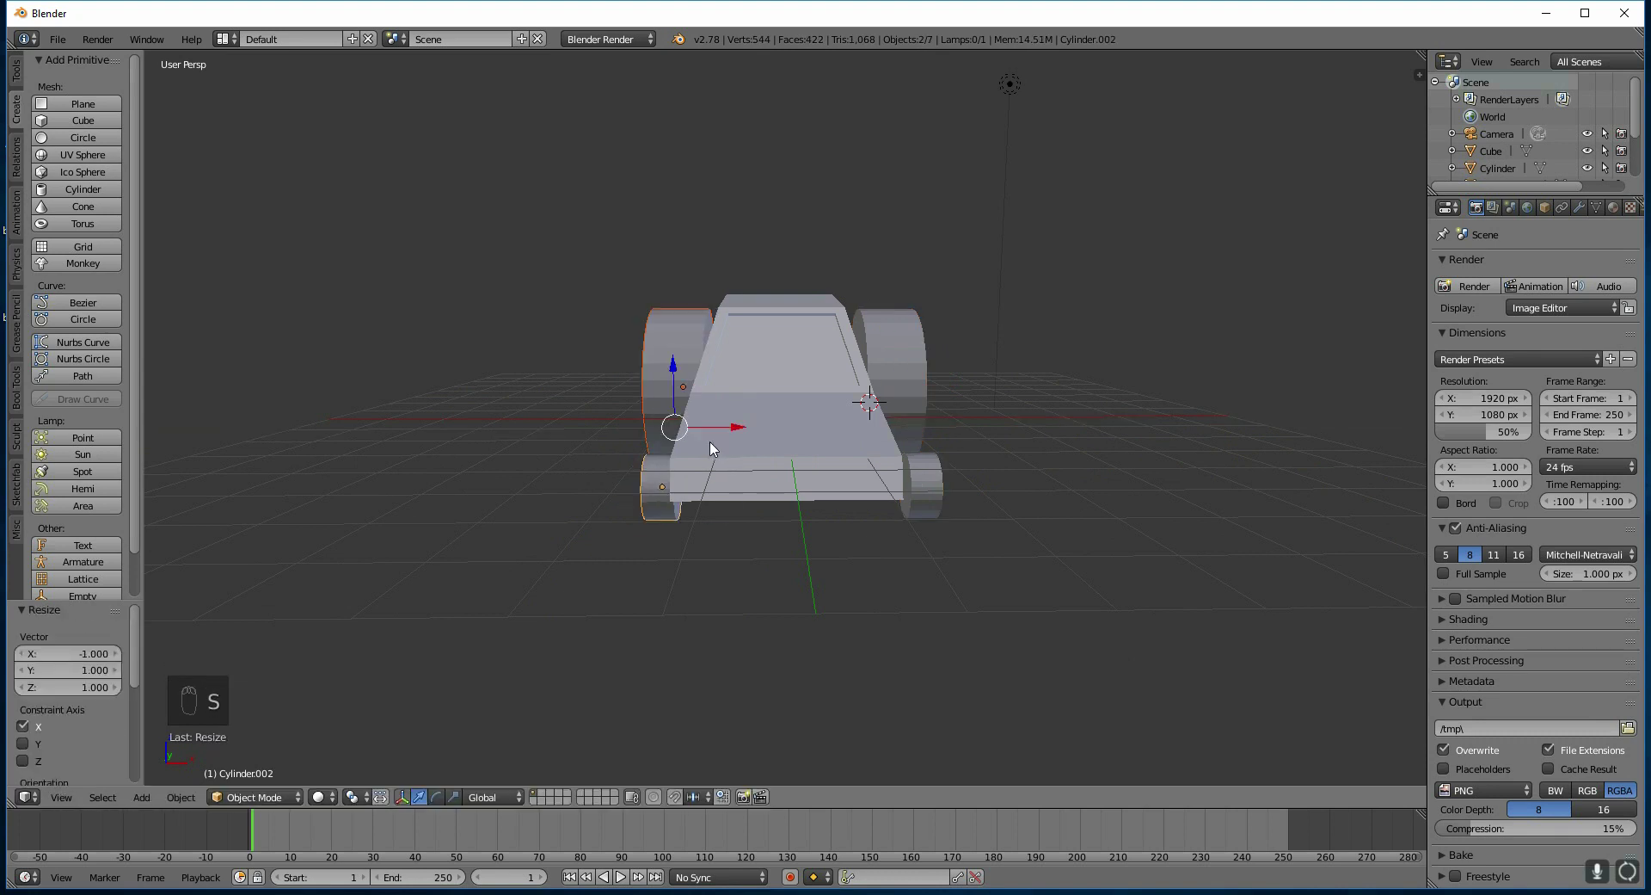
Add a small cube headlight at the car front and duplicate it for the second headlight
middle_click_drag(722, 430, 732, 494)
key("shift+a")
left_click(733, 506)
key("s")
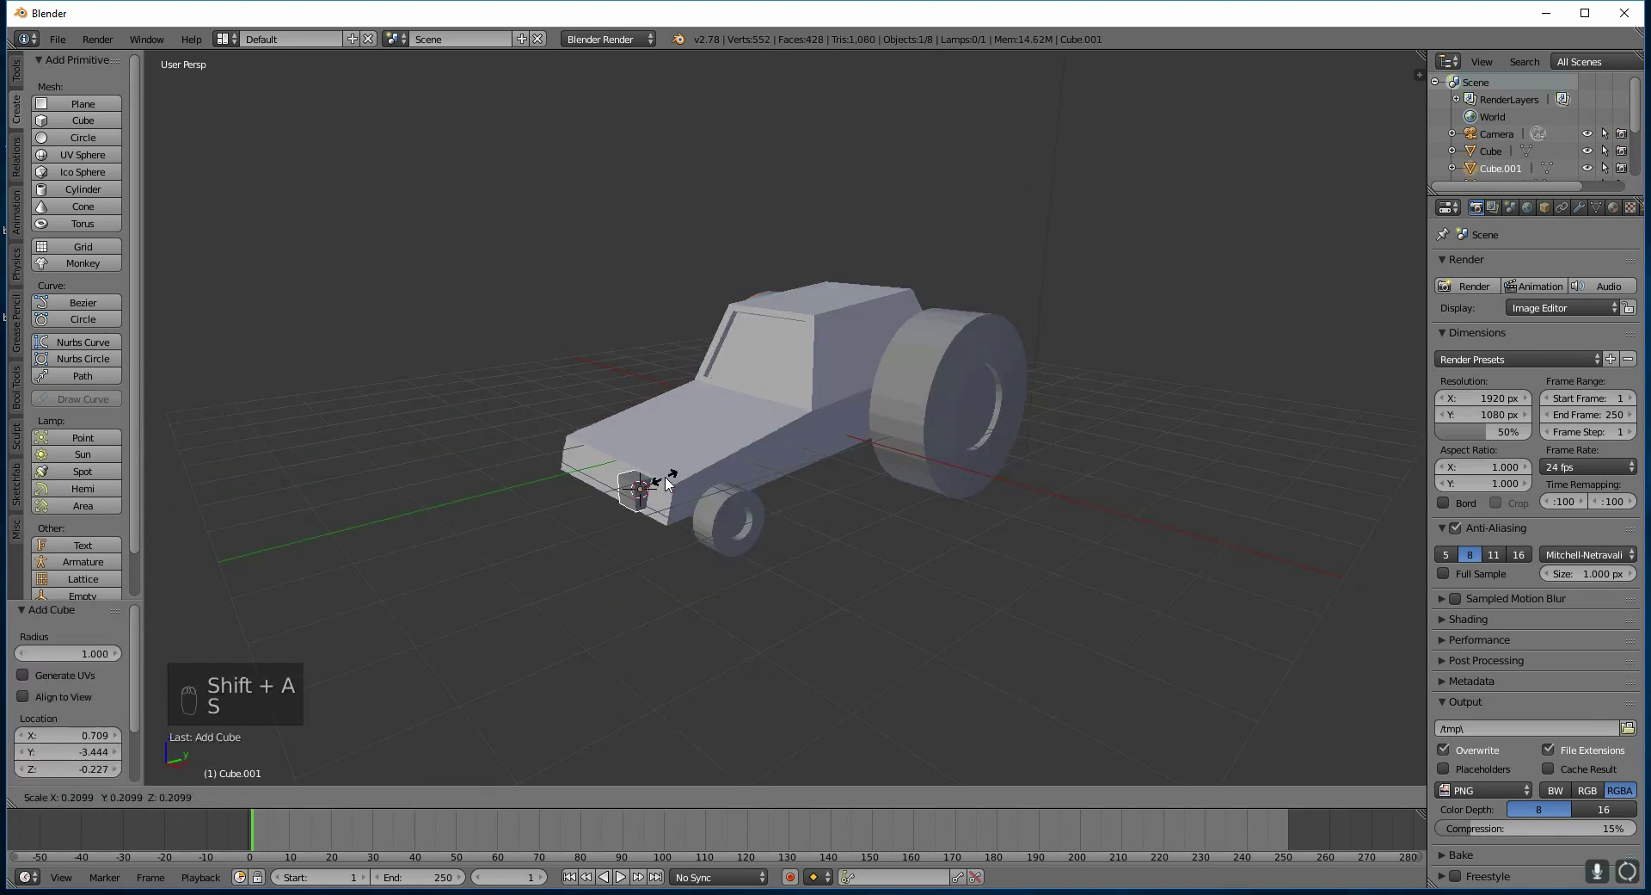
key("s")
left_click(637, 484)
key("shift+d")
left_click(668, 486)
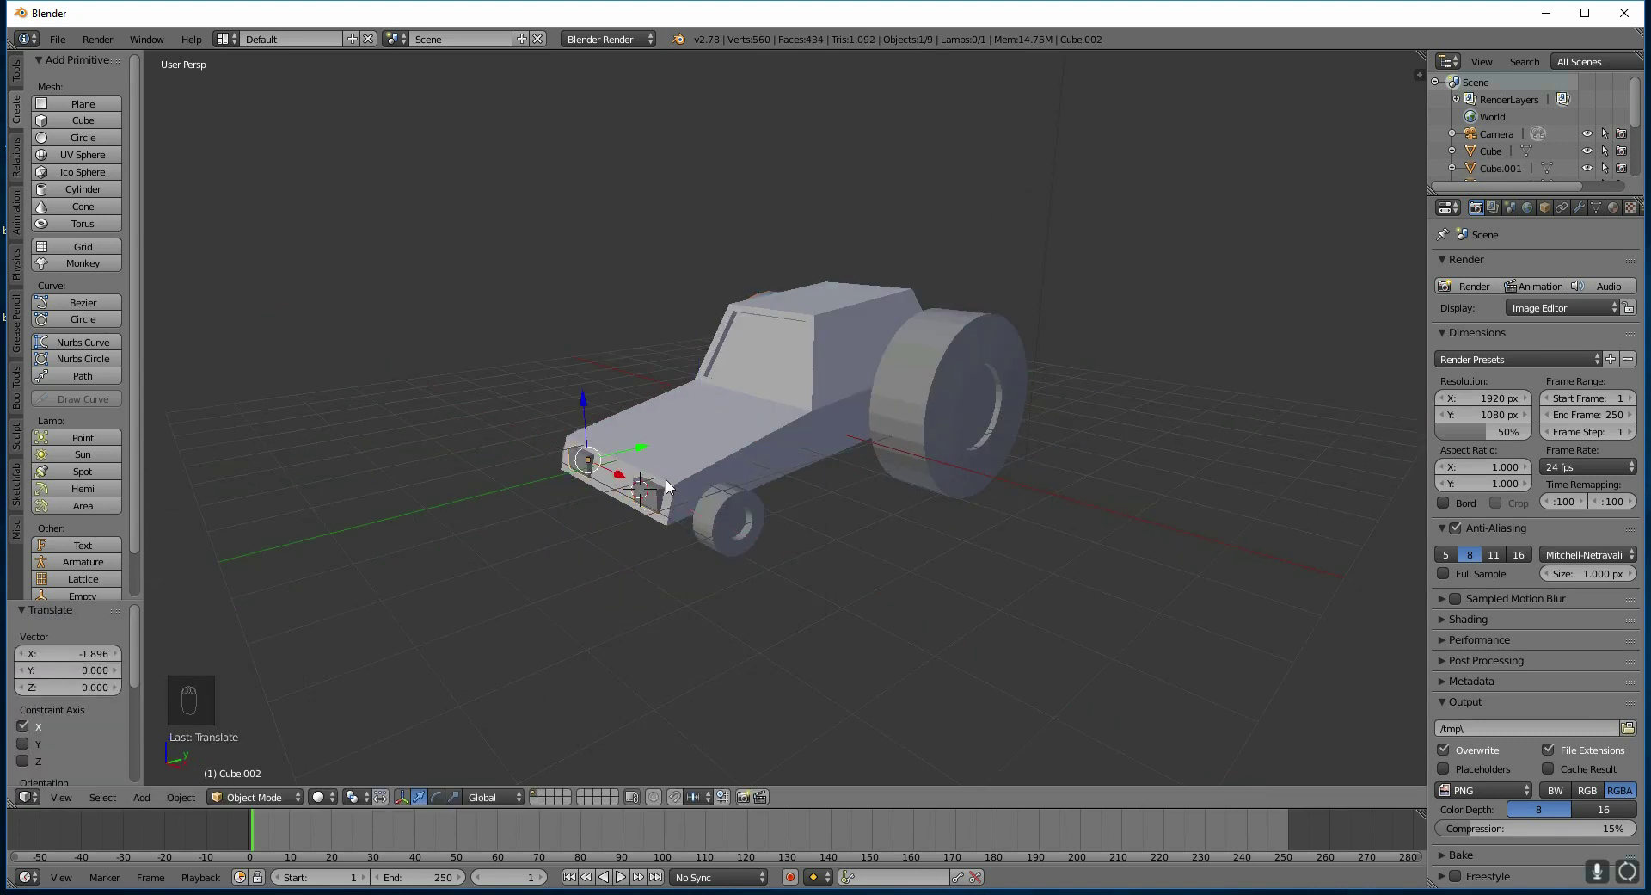
Duplicate a headlight block onto the hood and enlarge it into the scoop
key("shift+d")
left_click(696, 391)
key("s")
left_click(697, 390)
Extrude the scoop's top face, shrink it and sink it to form the opening
key("Tab")
key("e")
left_click(697, 389)
key("e")
key("s")
left_click(684, 400)
key("e")
left_click(684, 403)
key("Tab")
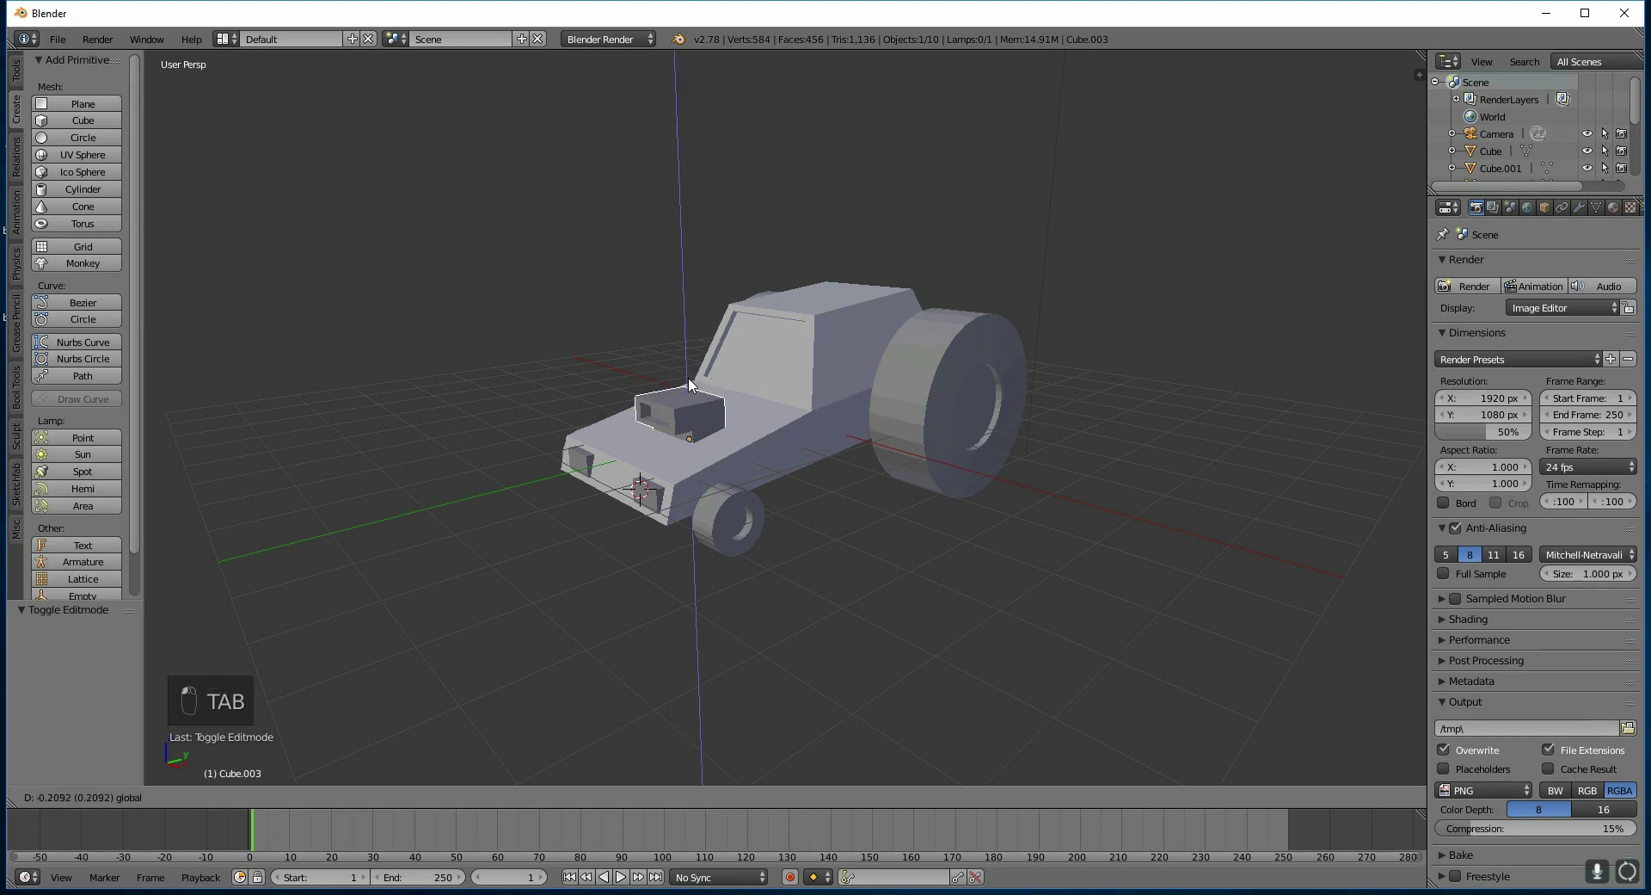
In front view, shift the front wheel along X
middle_click_drag(684, 402, 903, 453)
key("KP_1")
right_click(843, 419)
key("g")
key("x")
left_click(847, 418)
Duplicate the front wheel to the left front, then delete the oversized test copy
key("shift+d")
key("x")
left_click(608, 473)
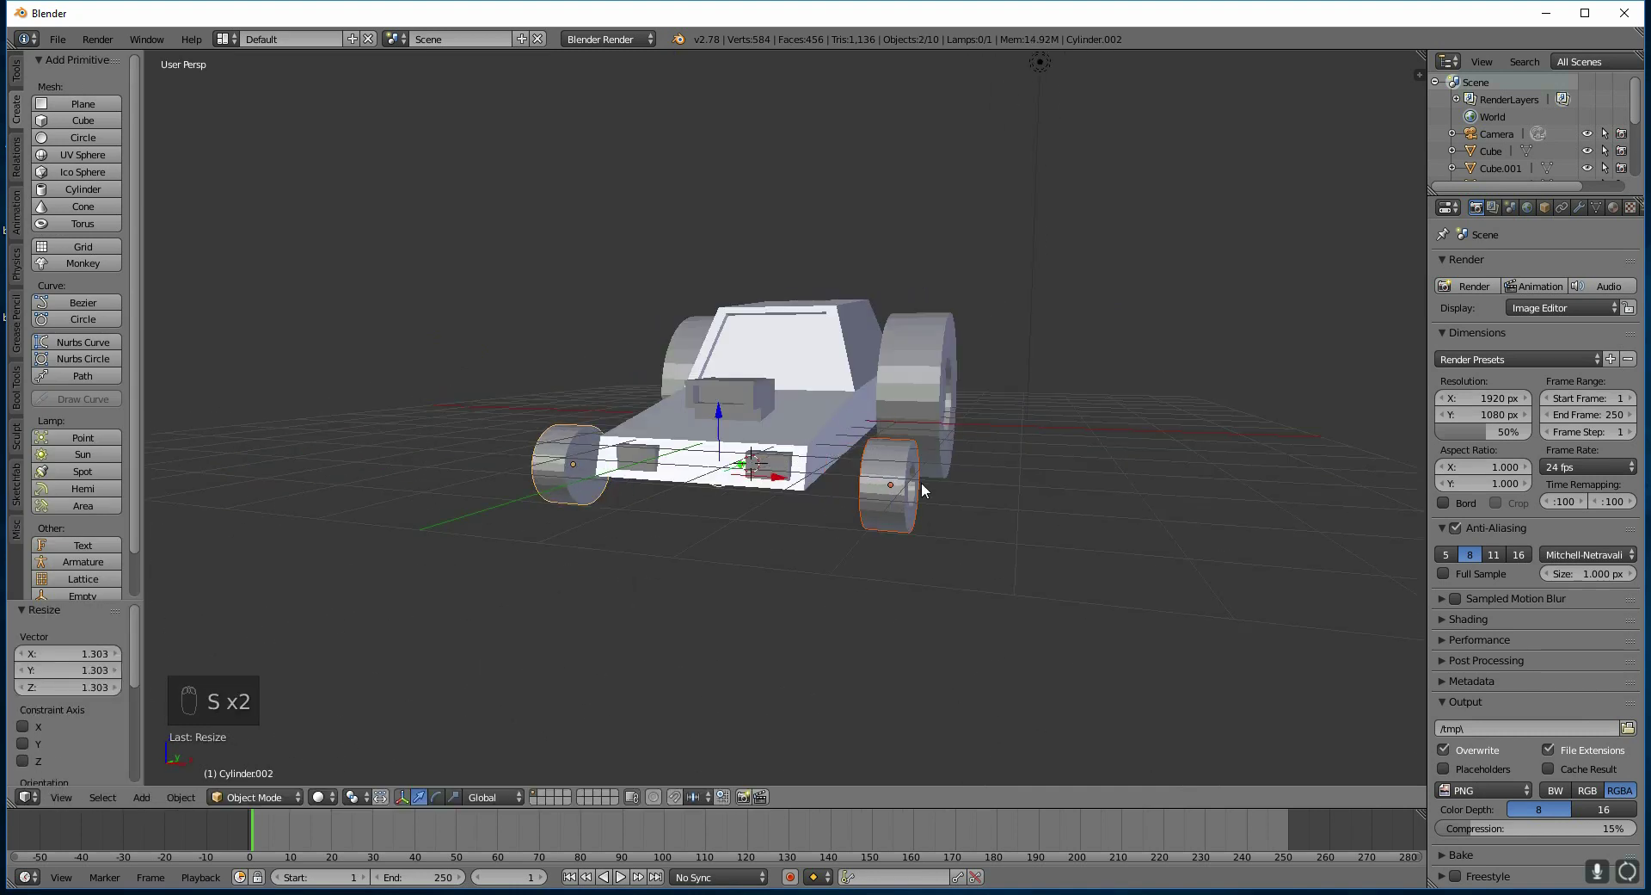
key("KP_1")
key("KP_5")
key("s")
left_click(738, 448)
key("Delete")
right_click(671, 449)
Duplicate the left front wheel and mirror the copy to the other side with X scale -1
key("shift+d")
left_click(942, 443)
key("s")
key("x")
key("minus")
key("1")
key("Return")
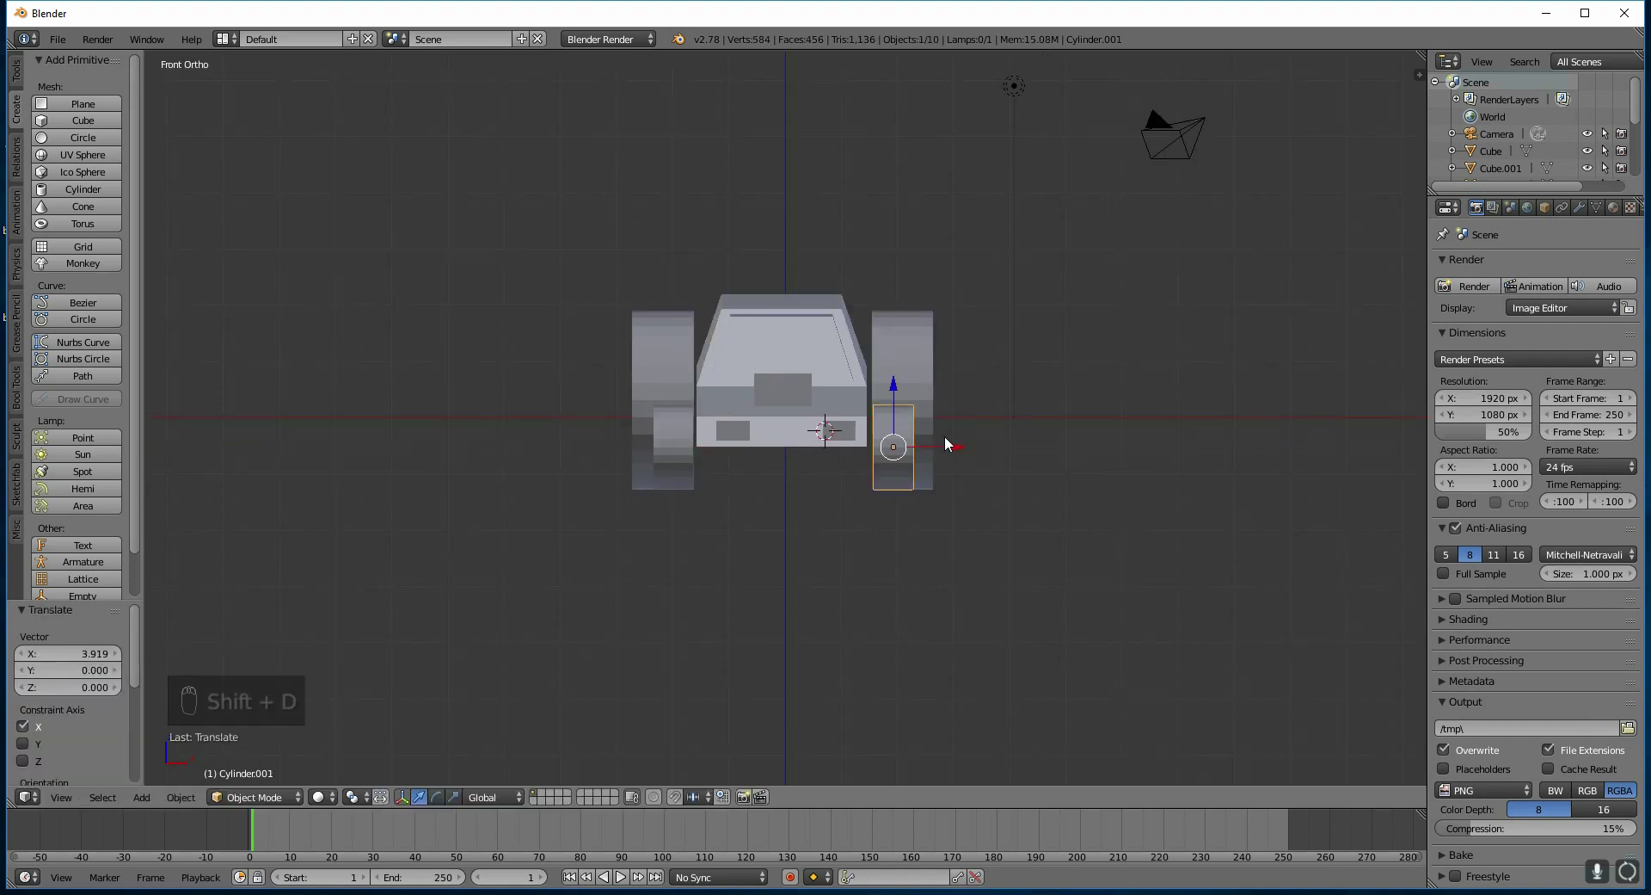
Select the cabin's window-frame top face and move it 0.438 along Y
middle_click_drag(946, 443, 782, 424)
key("KP_5")
right_click(747, 468)
key("Tab")
scroll(846, 461, "up", 3)
right_click(736, 391, "shift")
left_click_drag(788, 396, 827, 388)
middle_click_drag(827, 388, 948, 466)
Add a plane, lower it -1.093 along Z beneath the car and scale it to 3.088
key("Tab")
key("shift+a")
left_click(995, 498)
key("s")
left_click(492, 376)
key("g")
key("z")
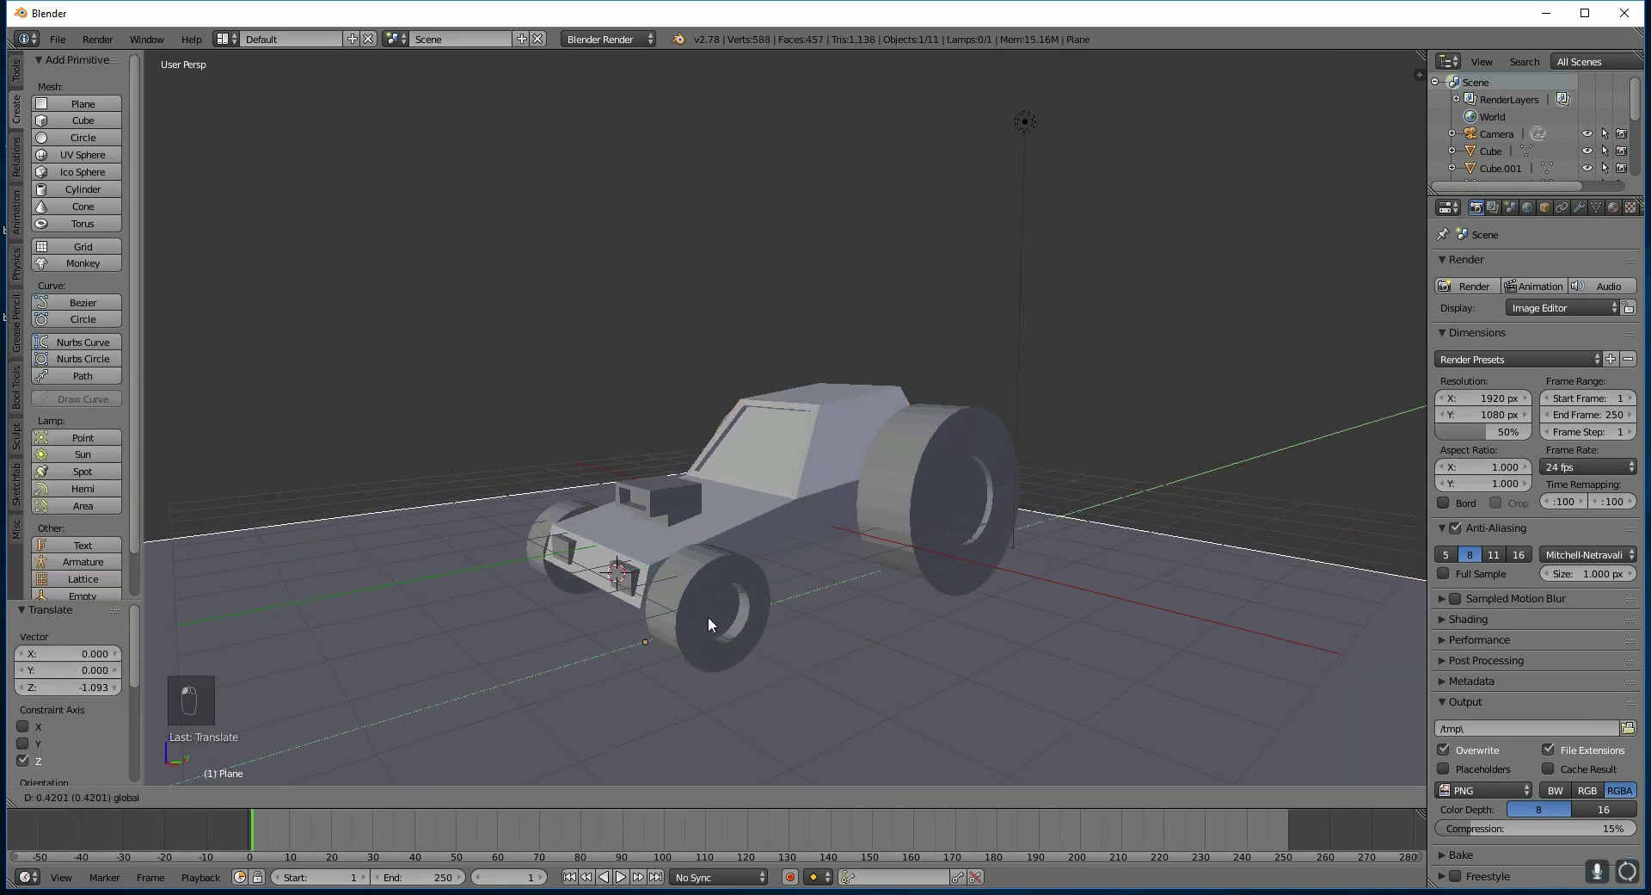
left_click(766, 601)
scroll(885, 509, "down", 3)
key("s")
left_click(1075, 475)
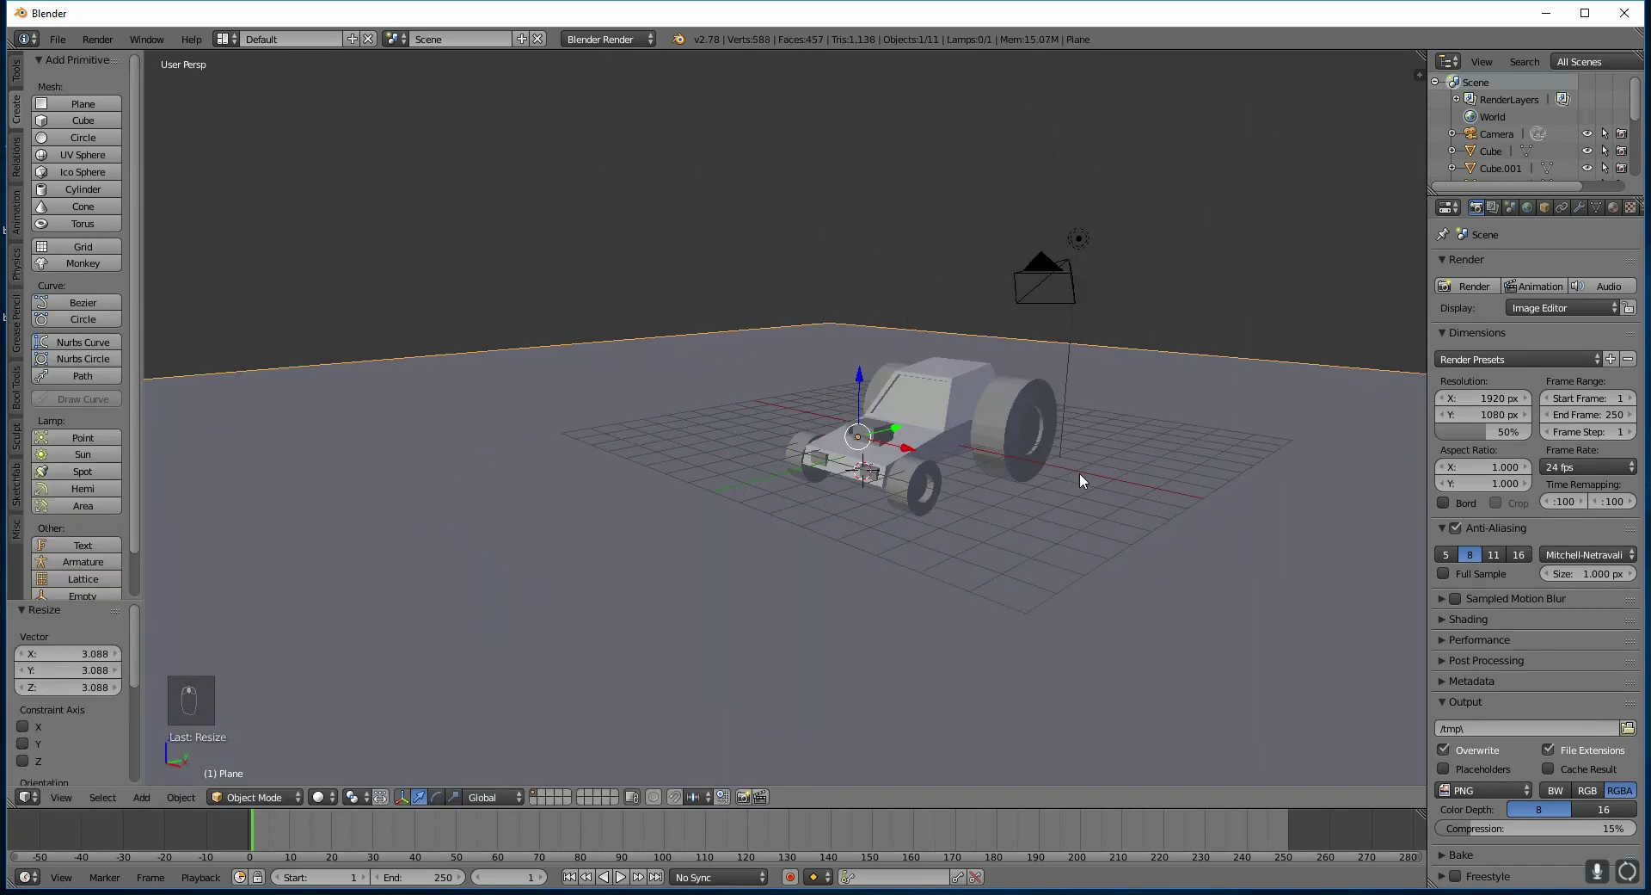